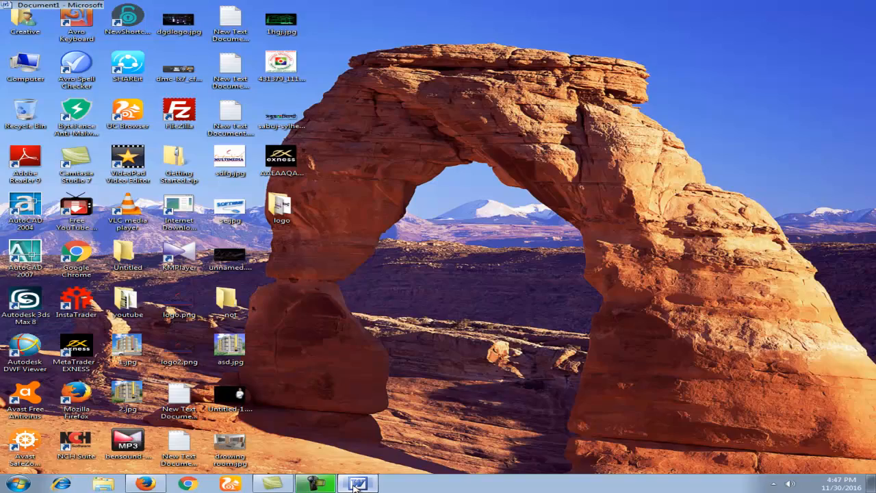
# - Switch to the blank Word document, open the Symbol dialog and select the Wingdings pointing-hand character with code 71
pyautogui.click(357, 484)
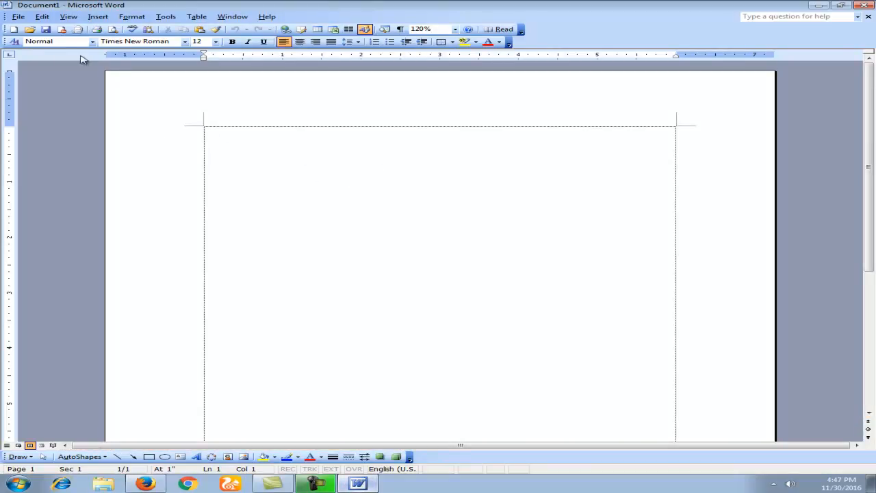
pyautogui.click(99, 19)
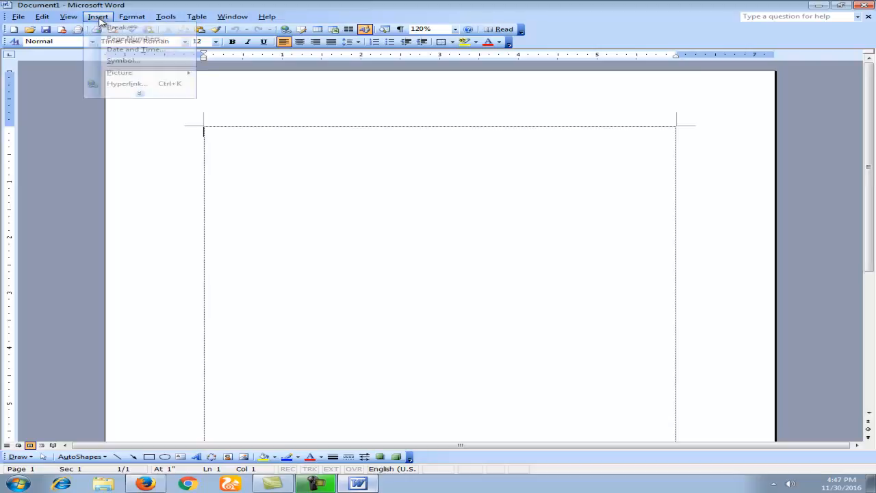
pyautogui.click(120, 61)
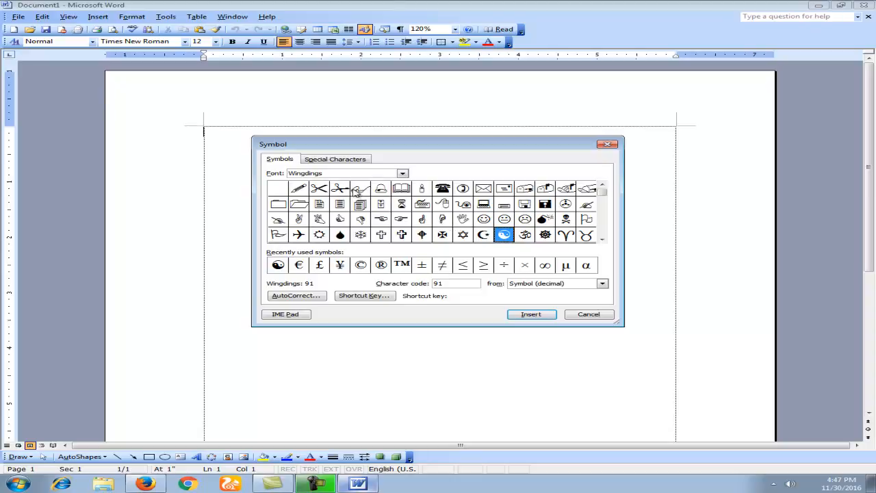
pyautogui.click(422, 219)
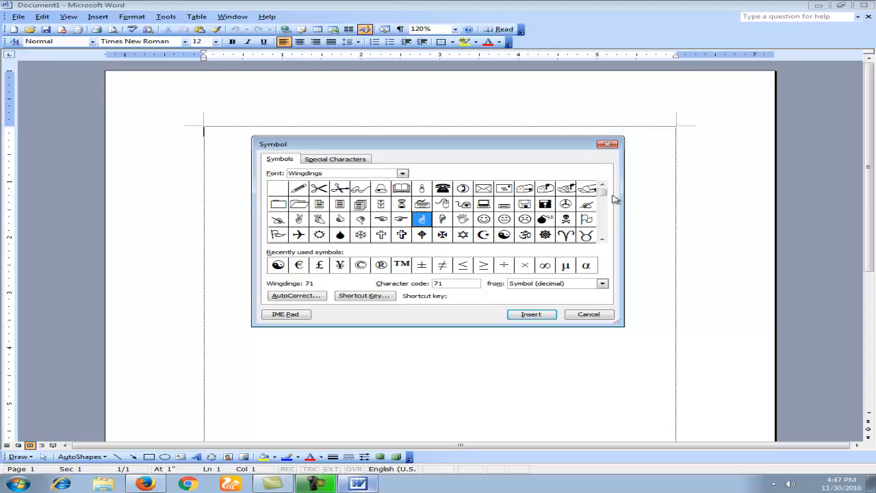
pyautogui.moveTo(606, 195)
pyautogui.mouseDown()
pyautogui.moveTo(606, 233)
pyautogui.moveTo(602, 190)
pyautogui.mouseUp()
# - Browse the characters offered by other symbol fonts, including (Complex script text), AcadEref and AmdtSymbols
pyautogui.click(403, 174)
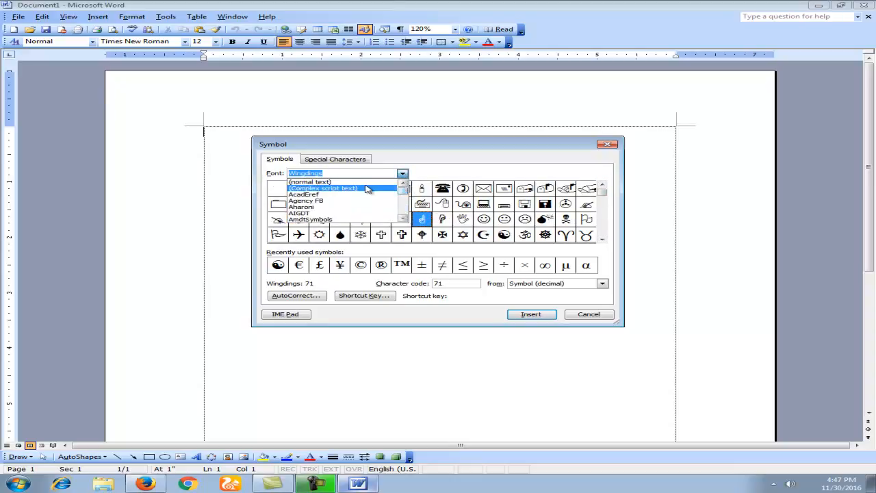
pyautogui.click(368, 189)
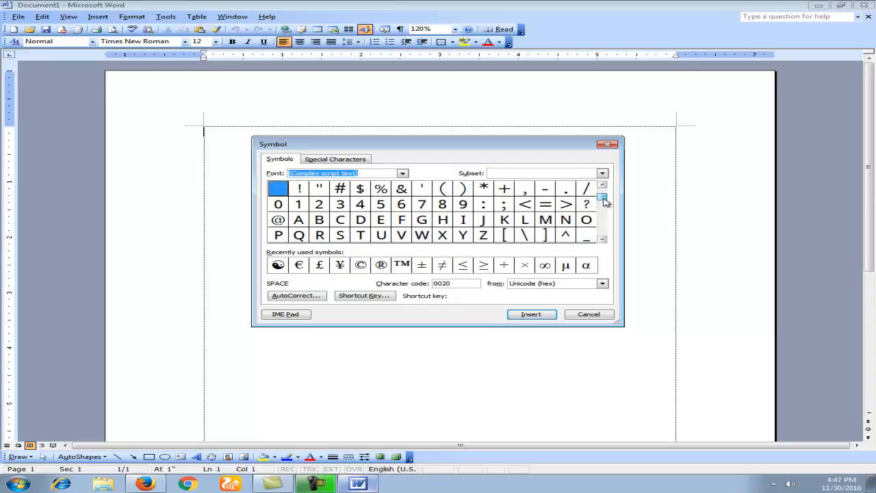
pyautogui.moveTo(603, 195); pyautogui.dragTo(604, 199)
pyautogui.click(403, 173)
pyautogui.click(389, 197)
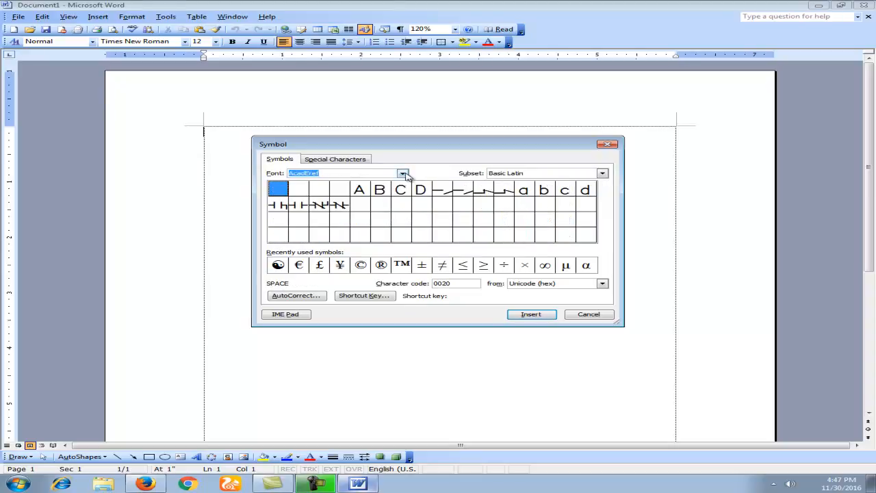
pyautogui.click(404, 174)
pyautogui.click(373, 208)
pyautogui.click(403, 174)
pyautogui.click(334, 219)
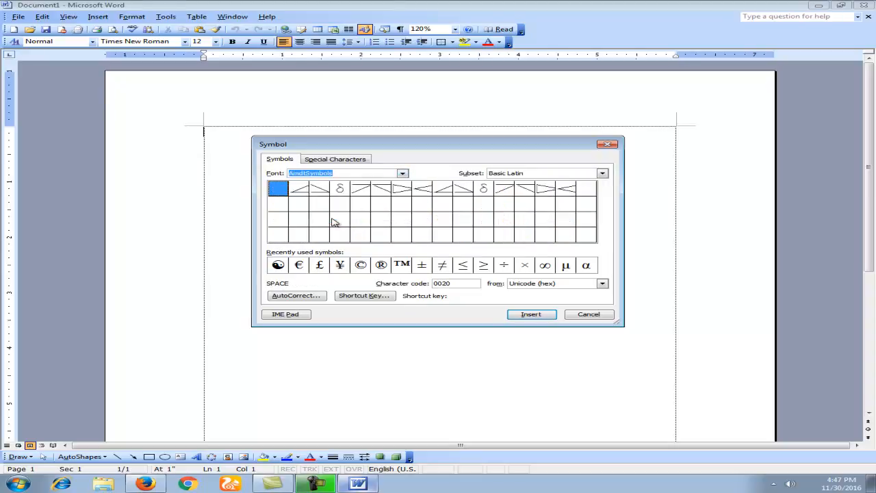
# - Insert the yin-yang symbol, character code 91, from the Wingdings font and close the Symbol dialog
pyautogui.click(403, 173)
pyautogui.moveTo(403, 189); pyautogui.dragTo(409, 216)
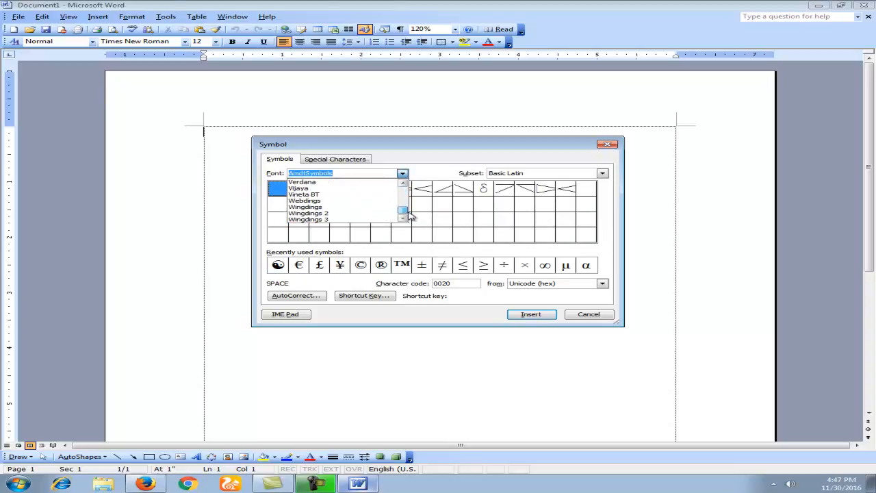
pyautogui.click(355, 207)
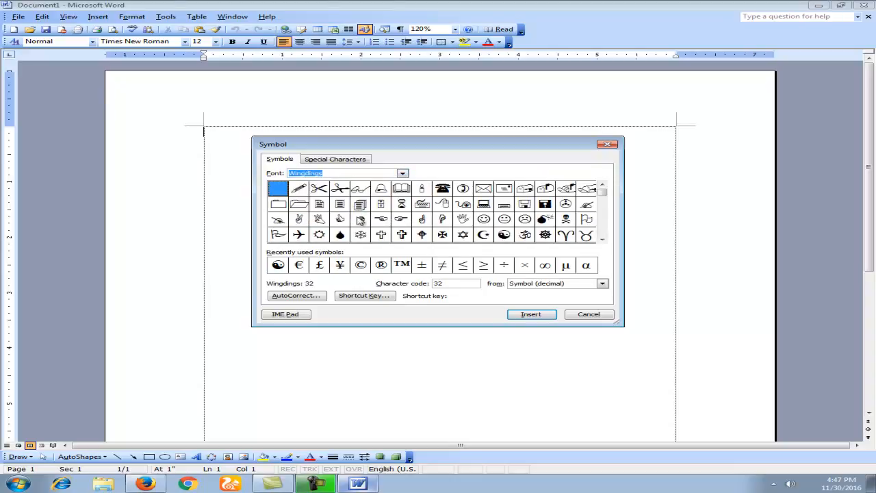
pyautogui.click(504, 235)
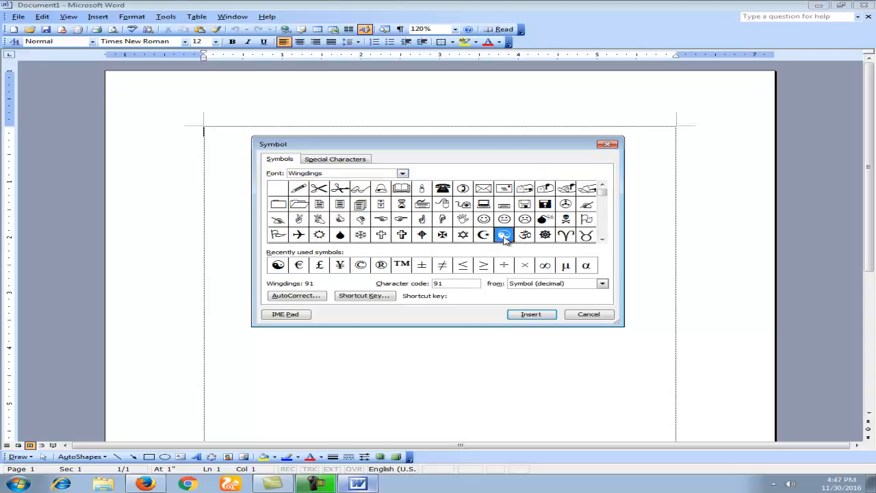
pyautogui.click(524, 314)
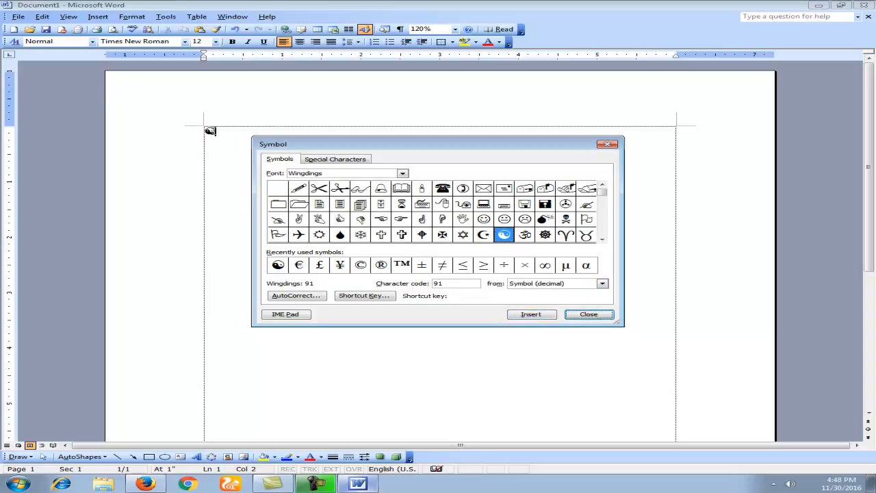
pyautogui.click(585, 319)
pyautogui.moveTo(245, 132); pyautogui.dragTo(207, 132)
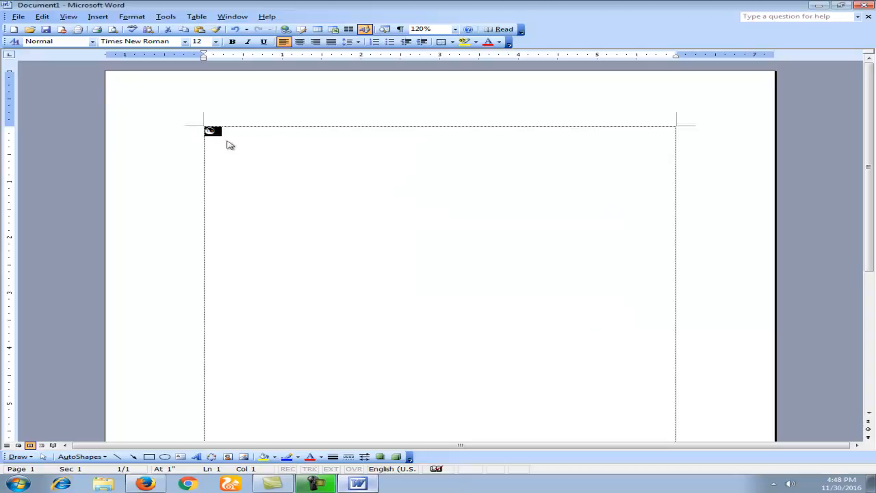
pyautogui.click(250, 137)
pyautogui.click(179, 136)
pyautogui.click(239, 143)
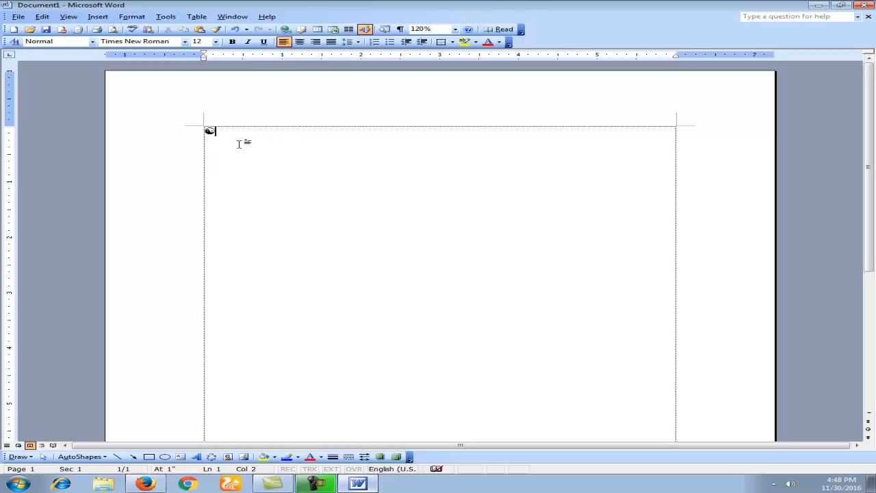
# - Search the clip art collections for "car" and insert the green racing car after the symbol
pyautogui.click(99, 17)
pyautogui.moveTo(192, 72)
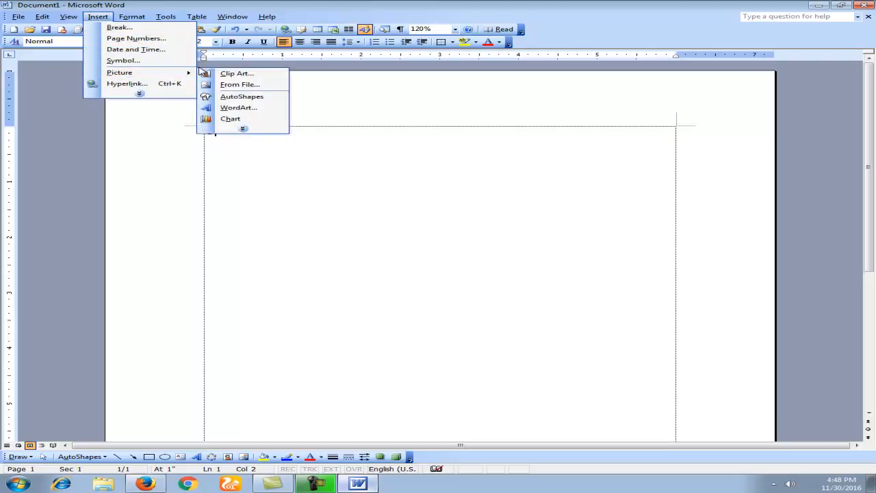
pyautogui.click(247, 74)
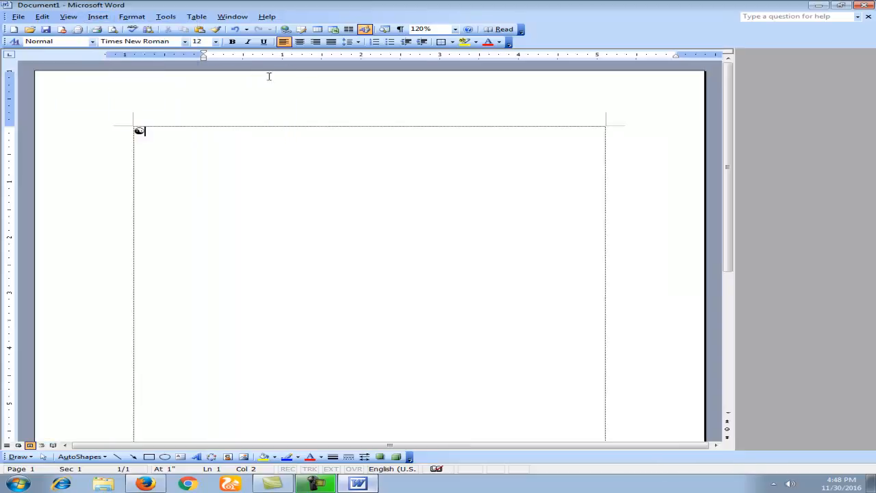
pyautogui.doubleClick(766, 87)
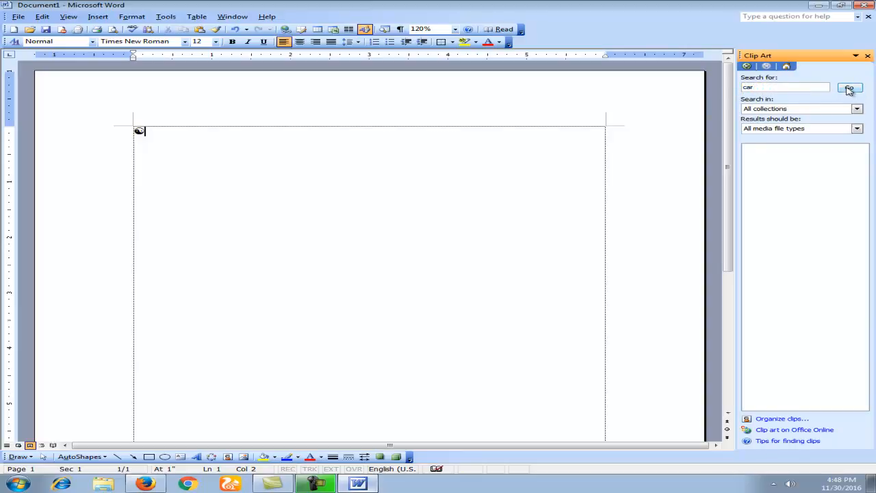
pyautogui.click(848, 88)
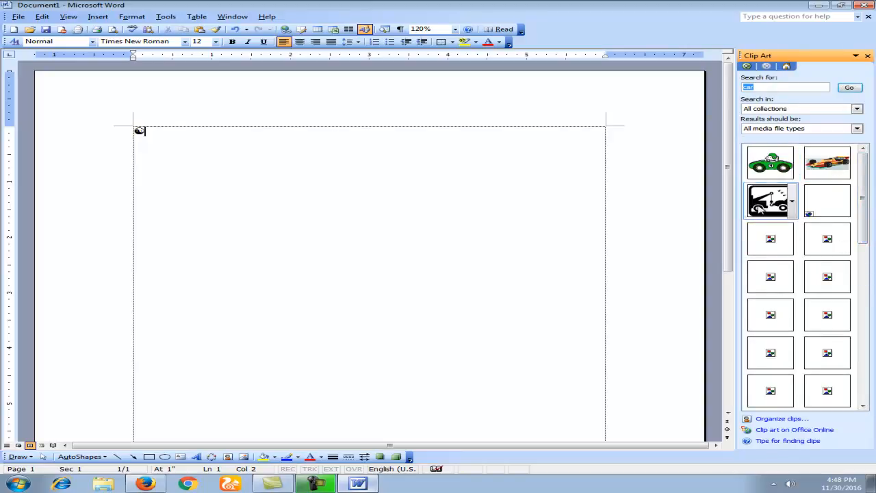
pyautogui.click(772, 161)
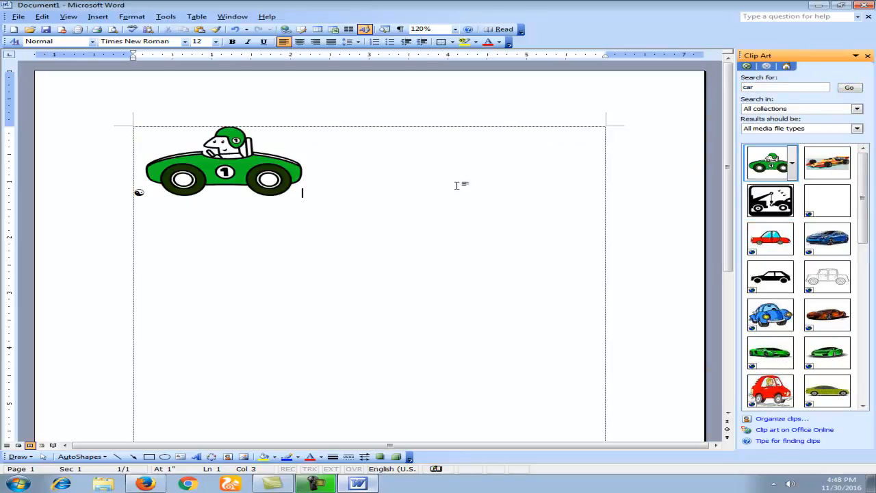
# - Select the racing car clip art, move the Picture toolbar next to it and display its color options
pyautogui.click(219, 158)
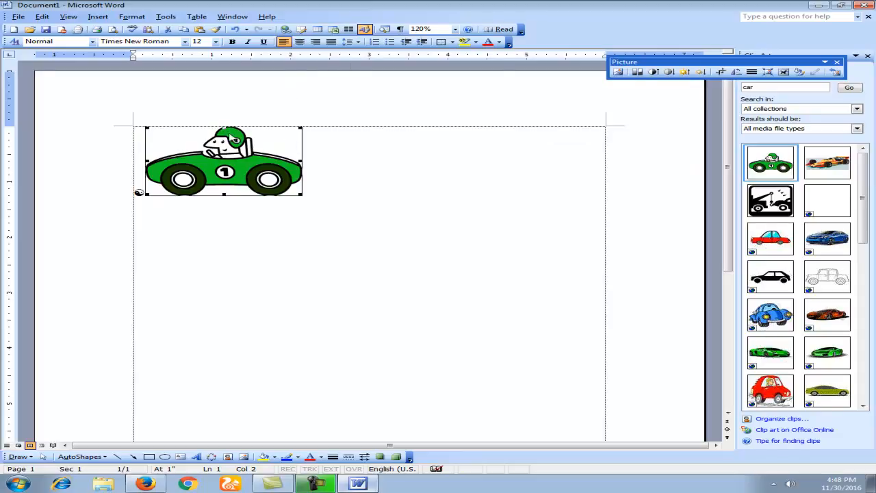
pyautogui.moveTo(654, 63); pyautogui.dragTo(365, 133)
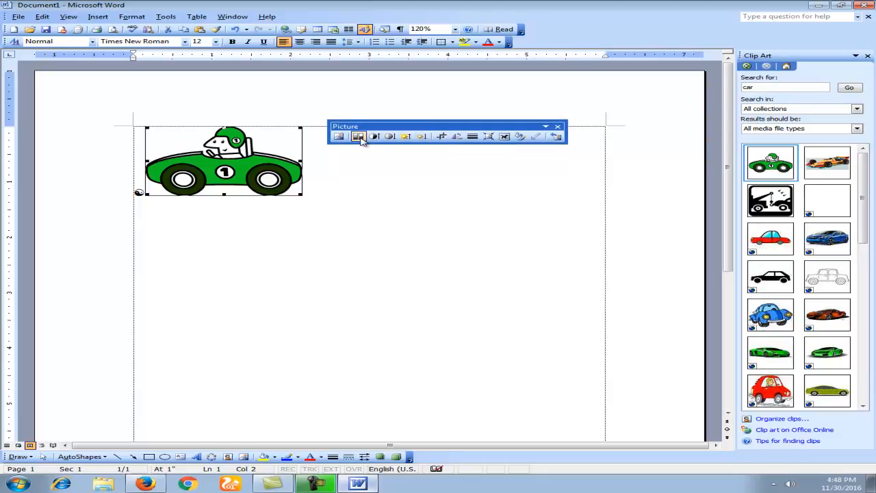
pyautogui.click(358, 136)
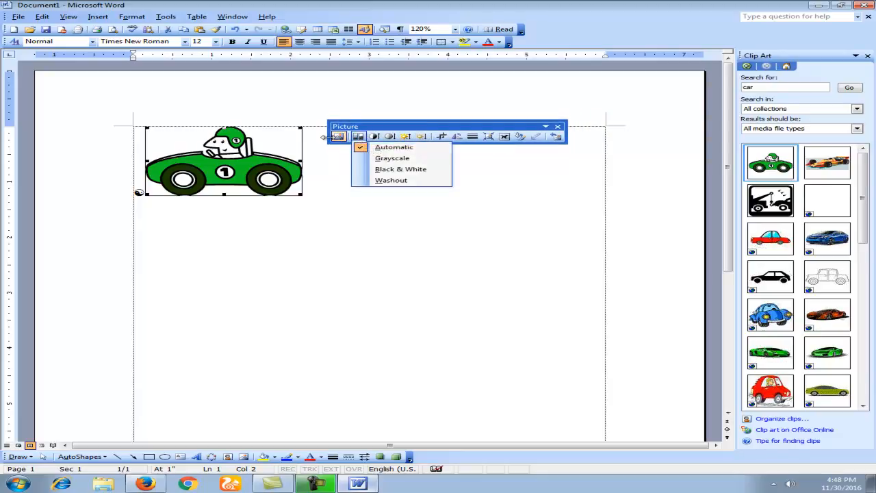
# - Replace the selected racing car with the apartment building picture with blue sky from the Desktop folder
pyautogui.click(338, 136)
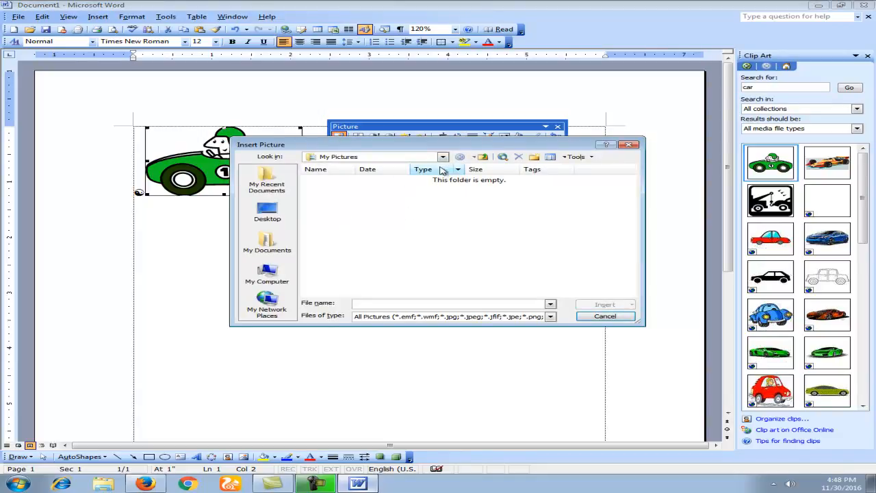
pyautogui.click(442, 156)
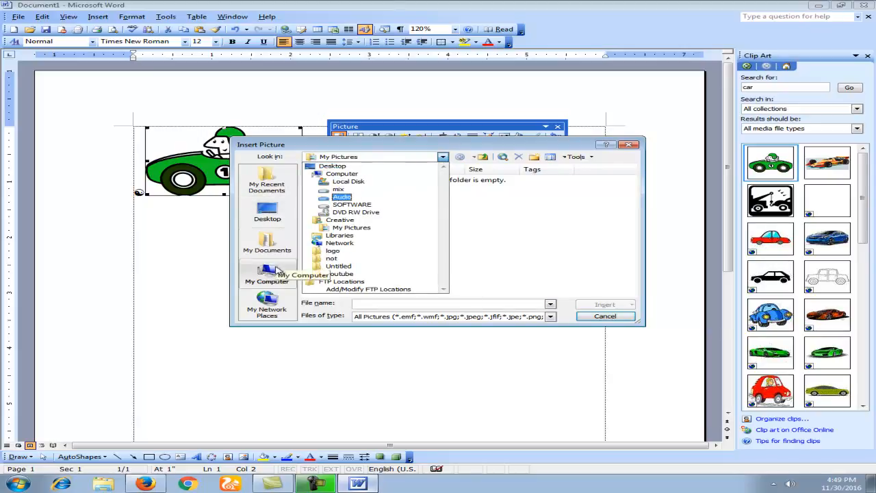
pyautogui.click(267, 241)
pyautogui.click(327, 195)
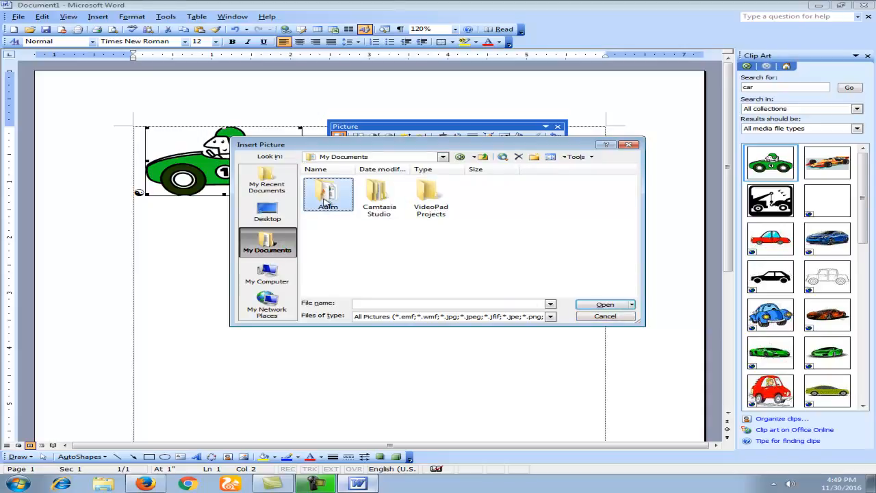
pyautogui.click(267, 182)
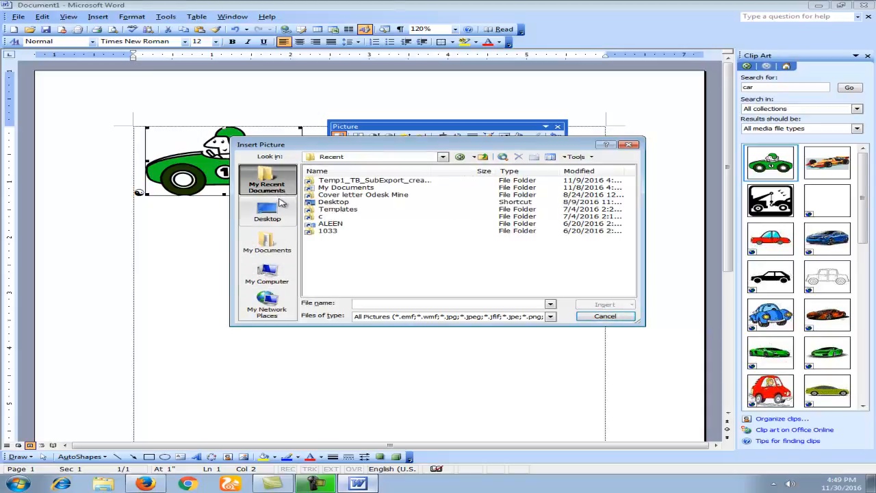
pyautogui.click(268, 212)
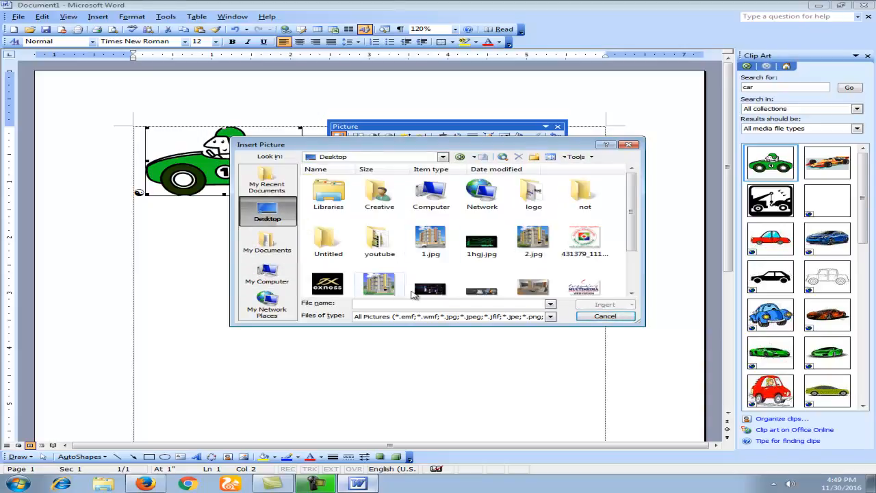
pyautogui.click(387, 286)
pyautogui.click(592, 305)
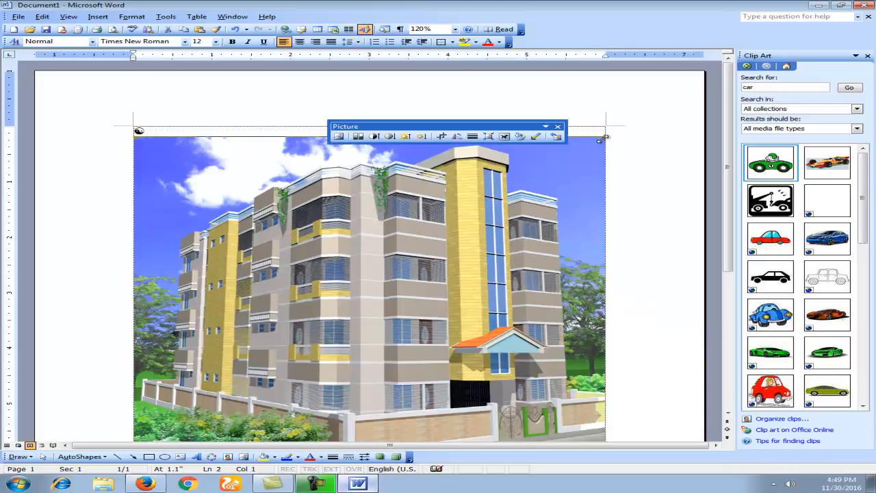
# - Shrink the building picture to about 3.9 inches wide and move the Picture toolbar clear of it
pyautogui.moveTo(602, 139); pyautogui.dragTo(435, 251)
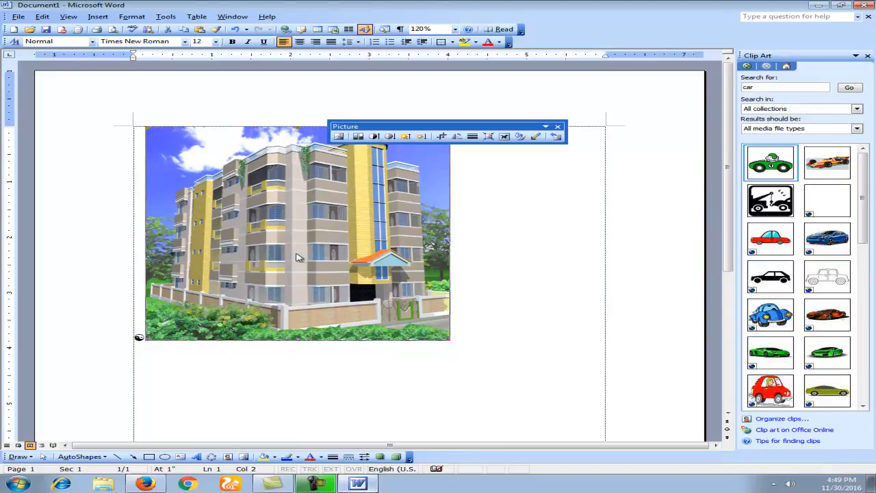
pyautogui.moveTo(404, 126); pyautogui.dragTo(522, 185)
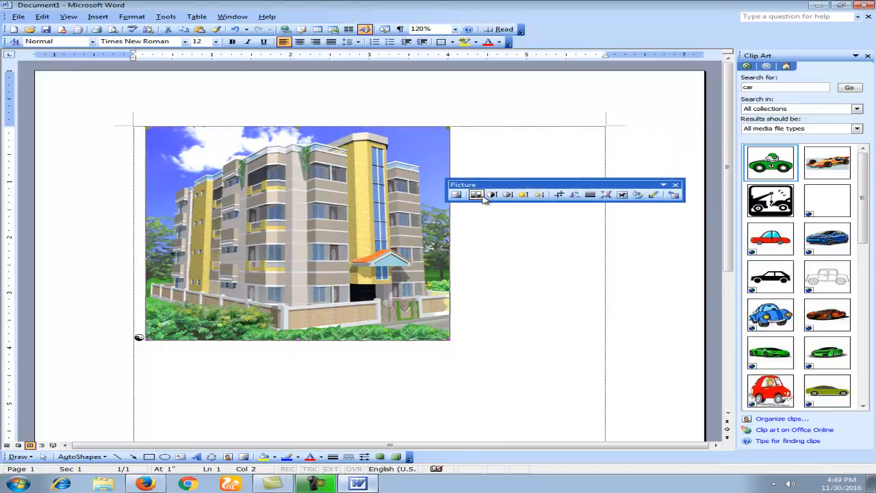
# - Try the Grayscale and Black & White color modes on the building picture, and set it back to Automatic
pyautogui.click(475, 195)
pyautogui.click(479, 194)
pyautogui.click(479, 194)
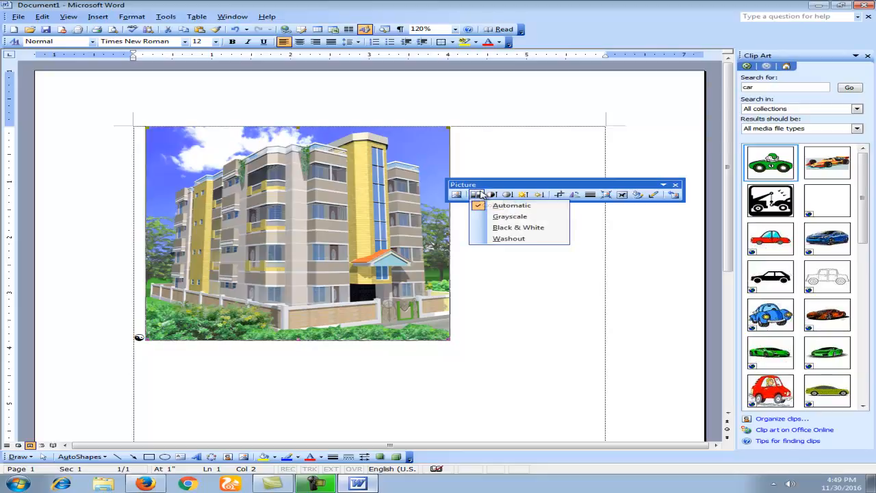
pyautogui.click(510, 216)
pyautogui.click(478, 196)
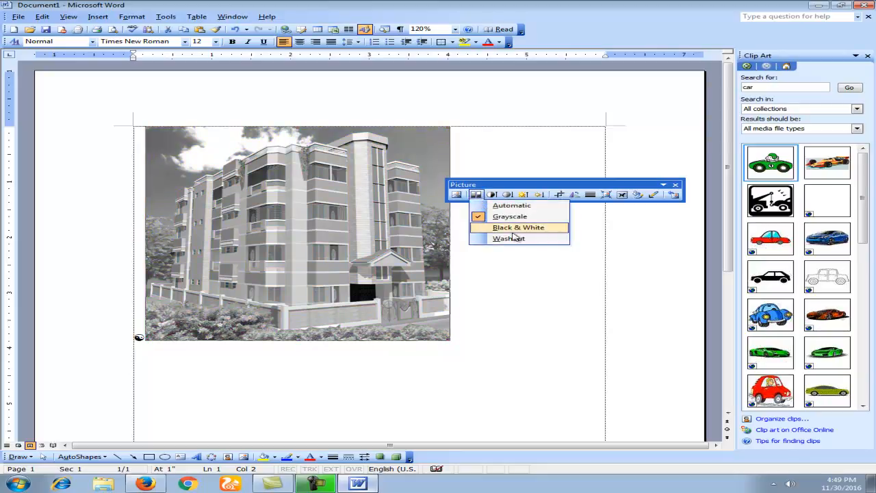
pyautogui.click(518, 228)
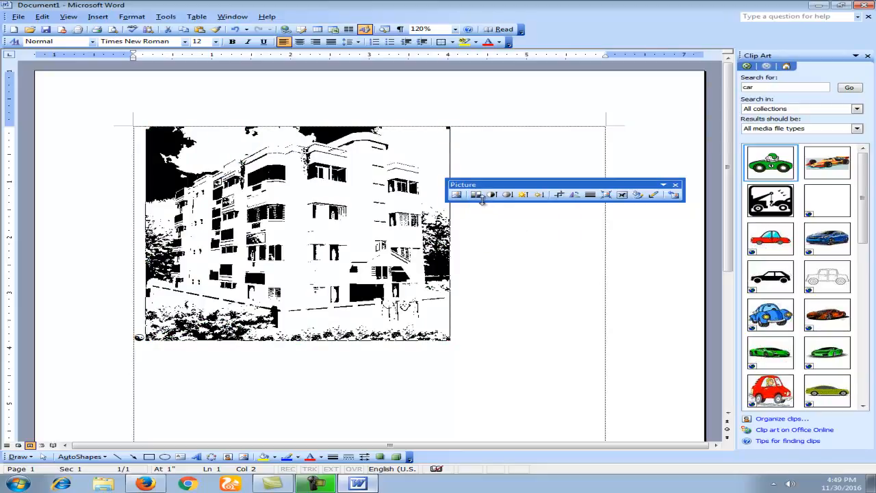
pyautogui.click(477, 195)
pyautogui.click(510, 205)
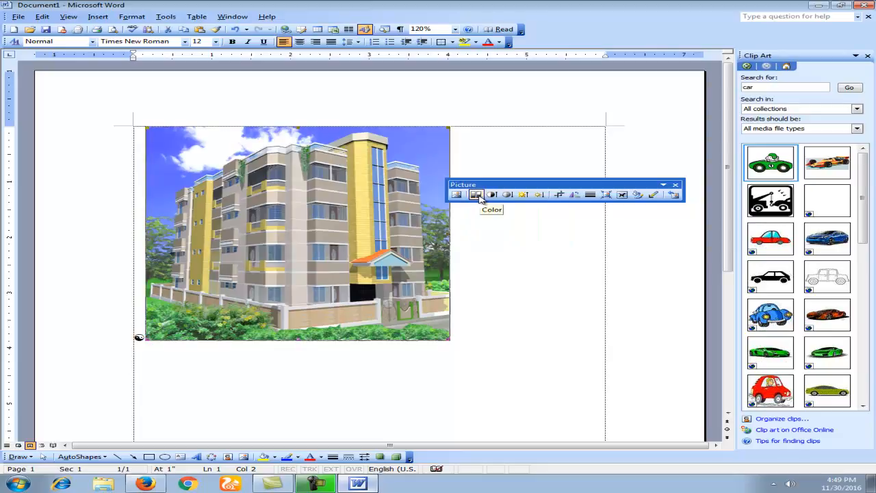
# - Try the Washout color mode on the building picture, and set it back to Automatic
pyautogui.click(477, 196)
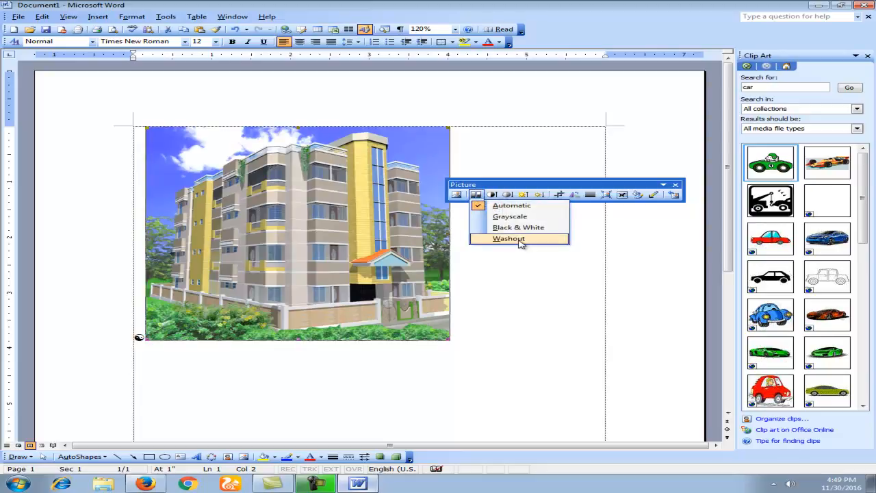
pyautogui.click(510, 238)
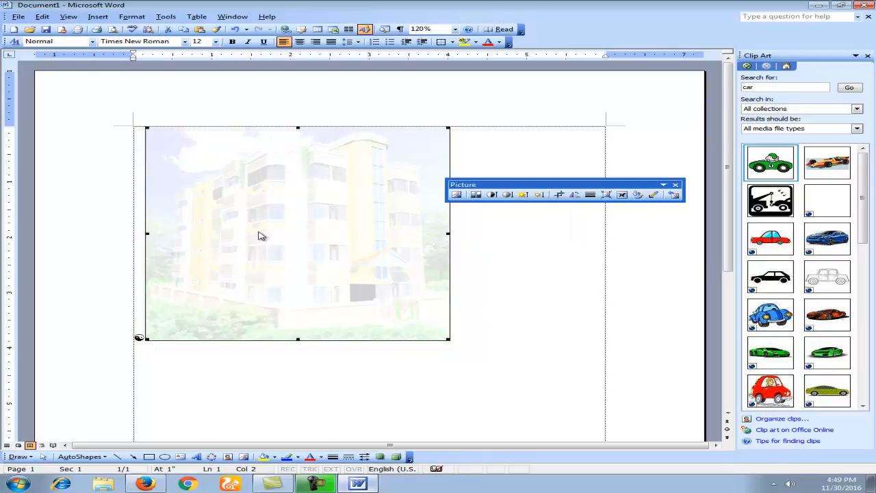
pyautogui.click(477, 196)
pyautogui.click(489, 205)
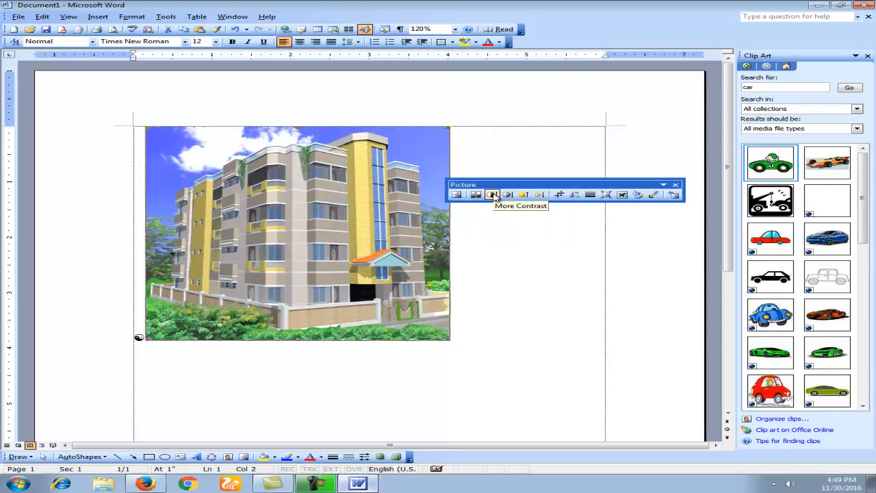
# - Increase the building picture's contrast by two levels, and reduce it again
pyautogui.click(493, 195)
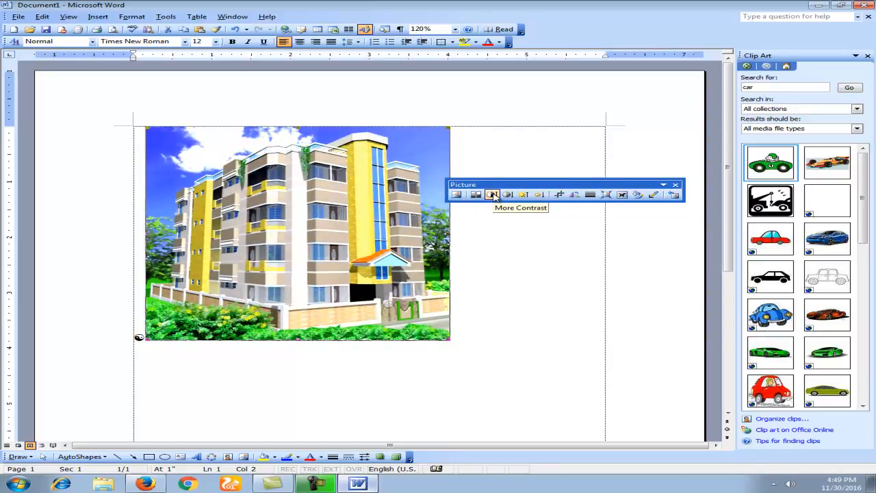
pyautogui.click(493, 195)
pyautogui.click(508, 195)
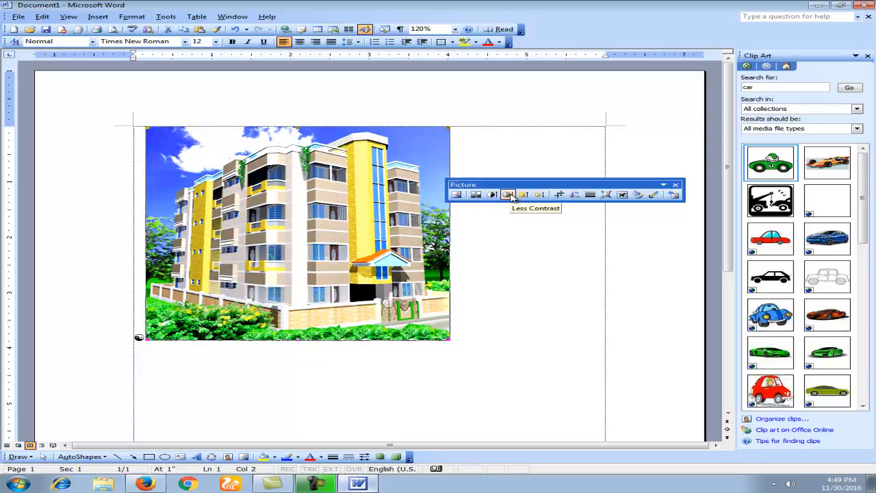
pyautogui.click(508, 195)
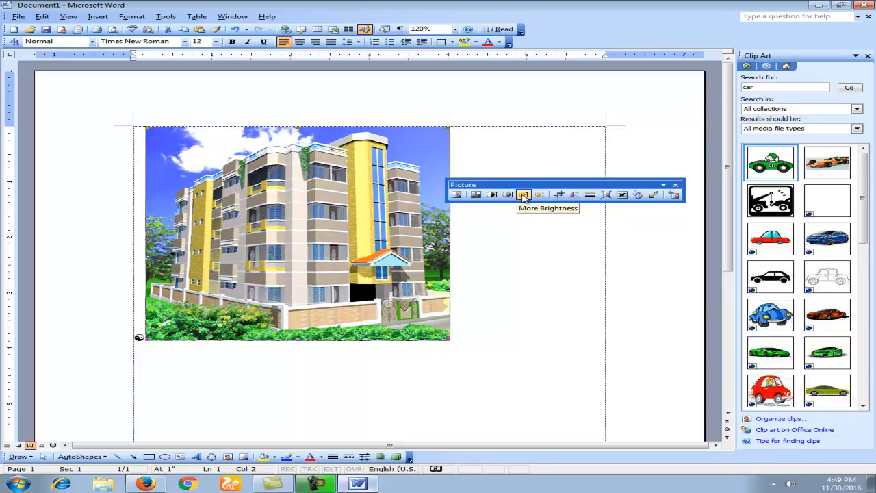
# - Brighten the building picture strongly, and reduce the brightness again until its colors are clearly visible
pyautogui.click(523, 195)
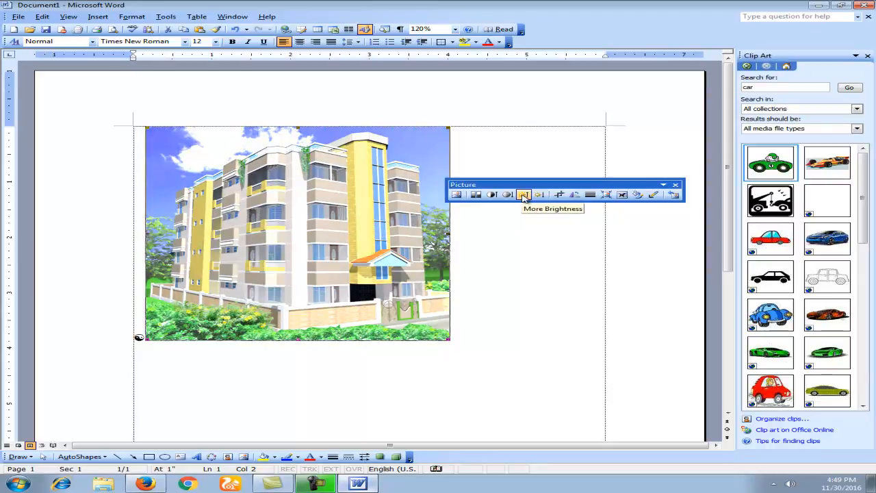
pyautogui.click(524, 195)
pyautogui.click(524, 195)
pyautogui.click(523, 195)
pyautogui.click(523, 195)
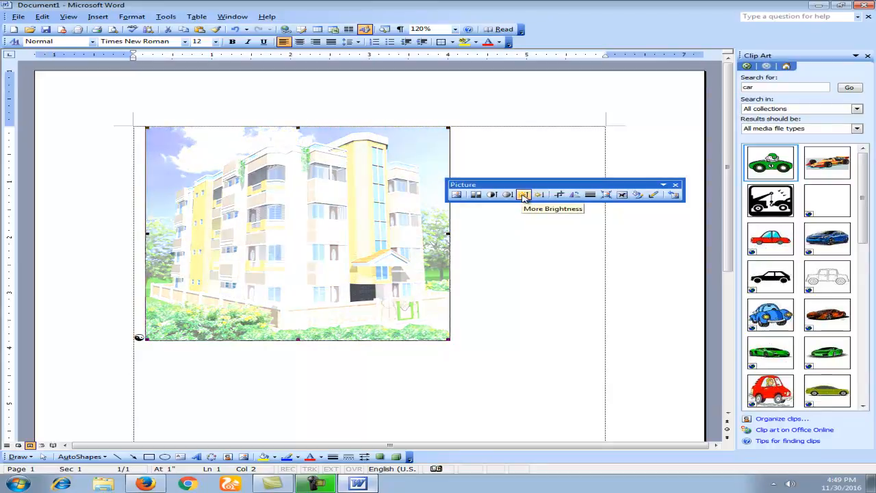
pyautogui.click(523, 195)
pyautogui.click(539, 195)
pyautogui.click(539, 195)
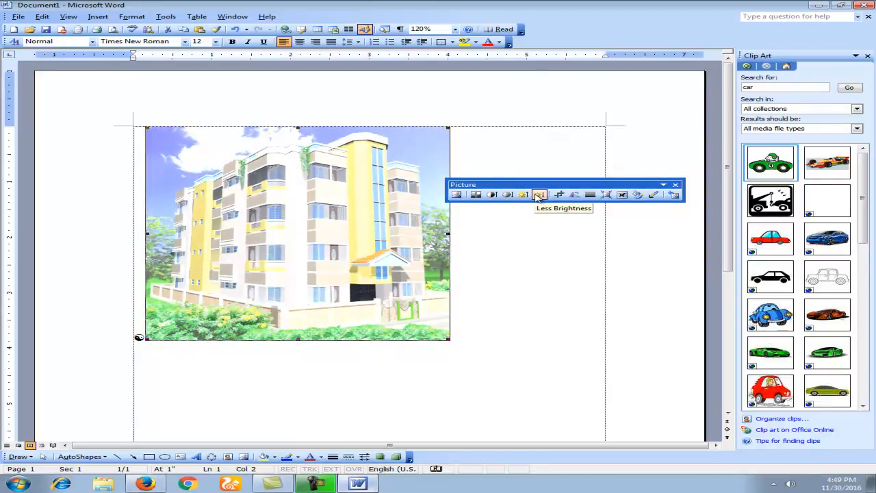
pyautogui.click(538, 195)
pyautogui.click(539, 195)
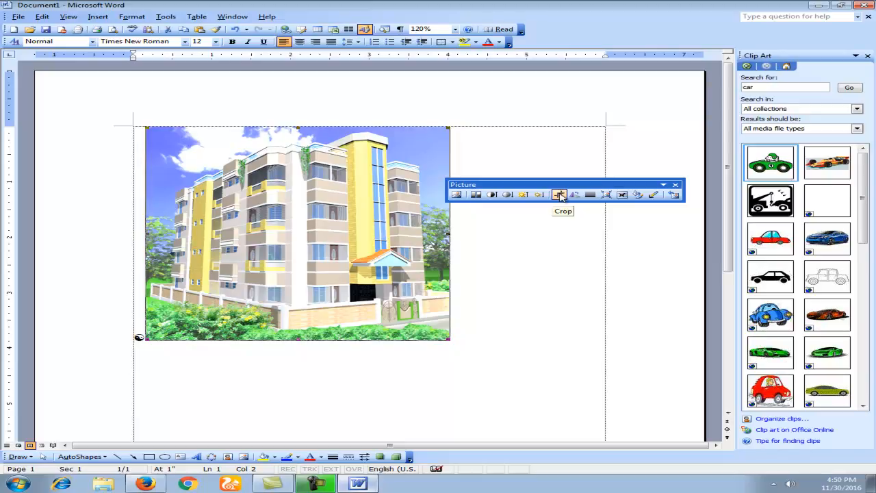
# - Crop the building picture inward from its upper-left corner, and restore part of the cropped area
pyautogui.click(558, 195)
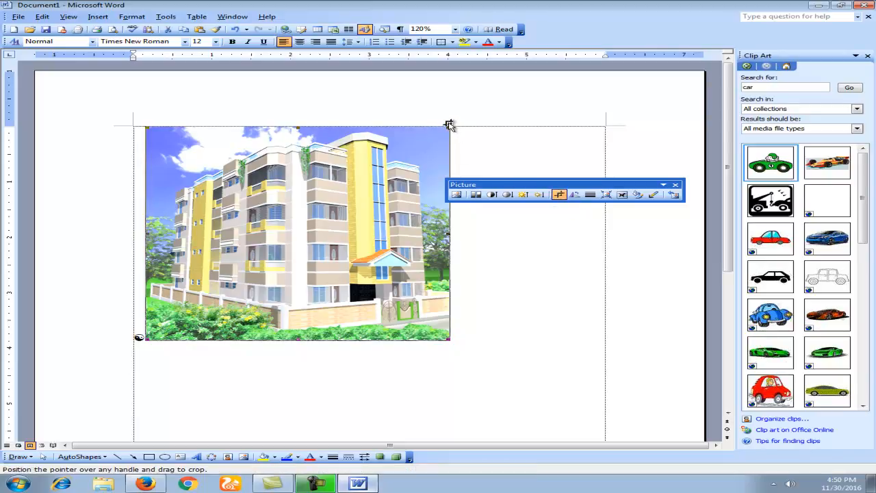
pyautogui.moveTo(146, 128); pyautogui.dragTo(177, 145)
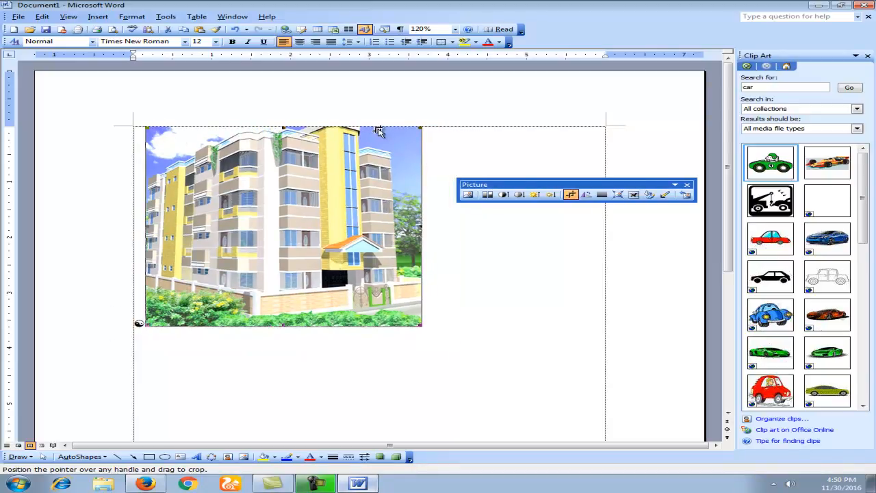
pyautogui.moveTo(146, 129); pyautogui.dragTo(134, 122)
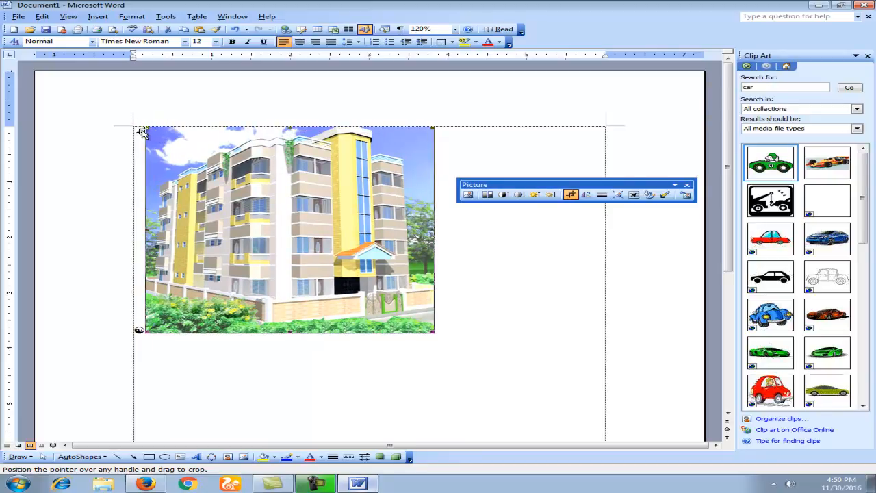
# - Rotate the building picture through a full turn in 90-degree steps until it is upright again
pyautogui.click(587, 195)
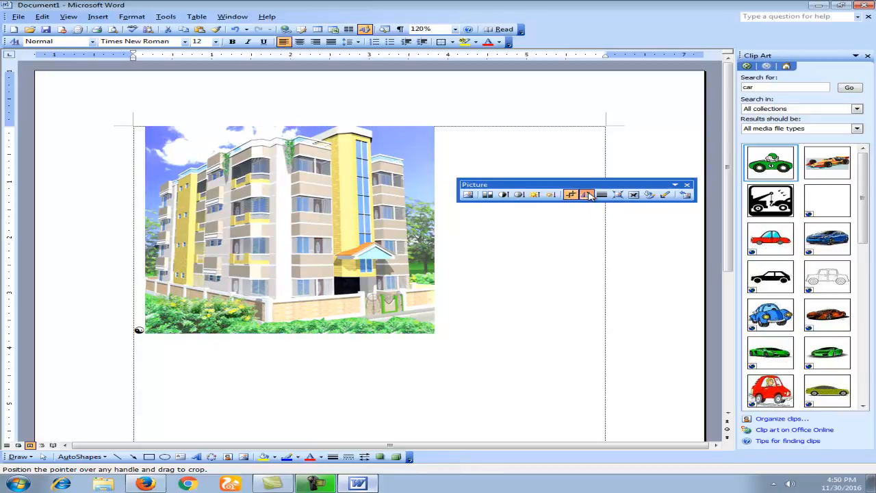
pyautogui.click(587, 195)
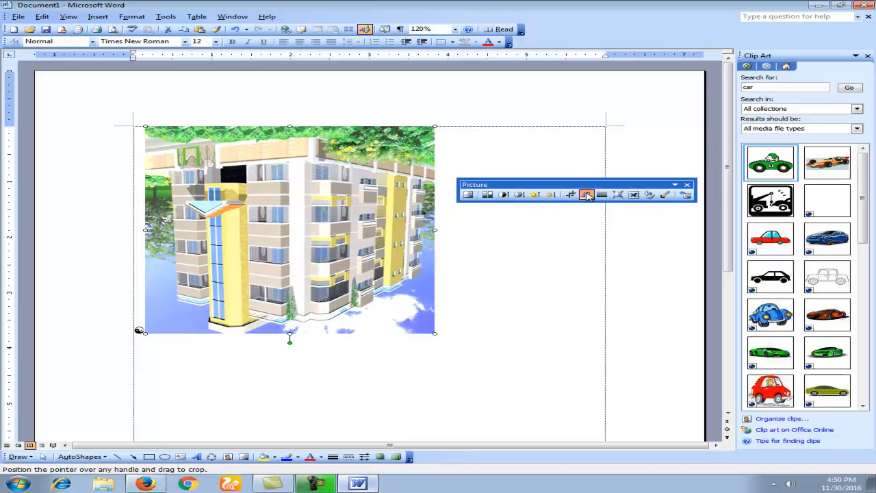
pyautogui.click(587, 195)
pyautogui.click(587, 195)
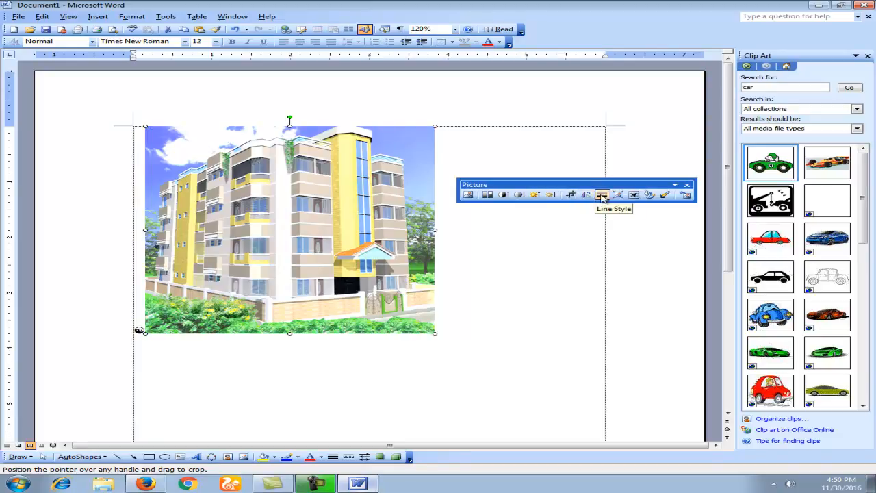
# - Move the Picture toolbar over the picture's edge and give the building picture a solid 3 pt border
pyautogui.moveTo(604, 200); pyautogui.dragTo(537, 193)
pyautogui.click(537, 189)
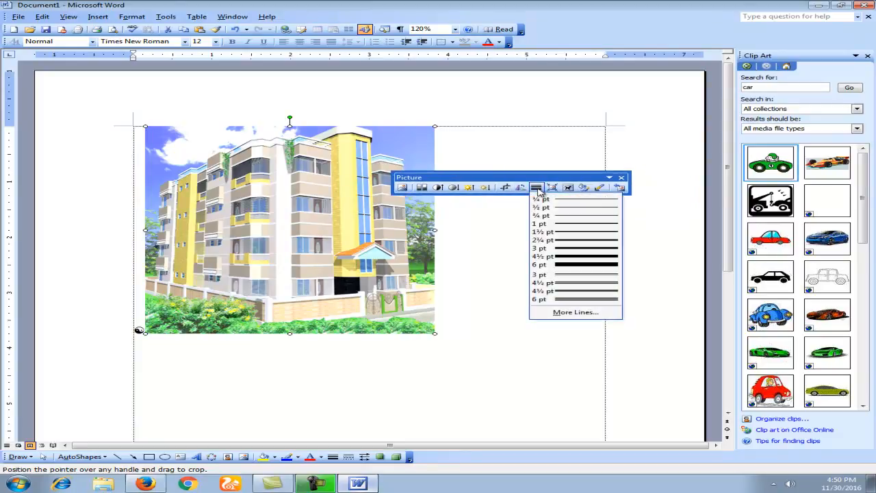
pyautogui.click(578, 249)
# - Change the building picture's border line color to orange
pyautogui.click(535, 187)
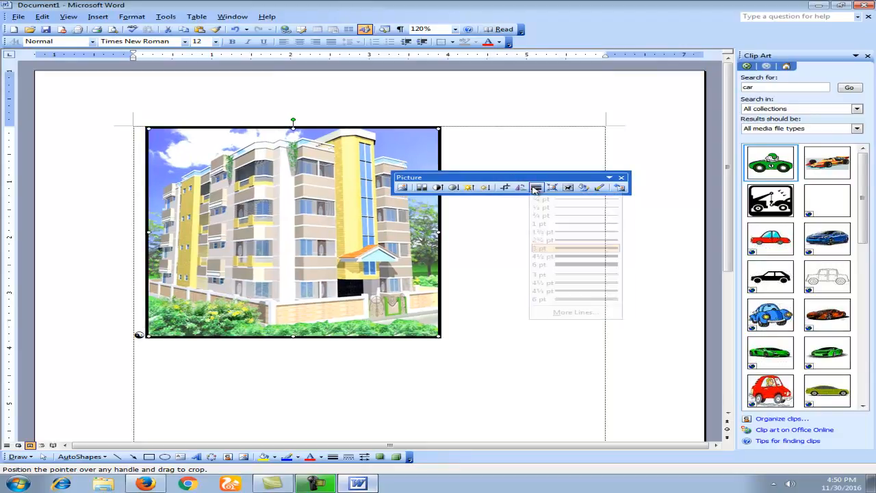
pyautogui.click(578, 313)
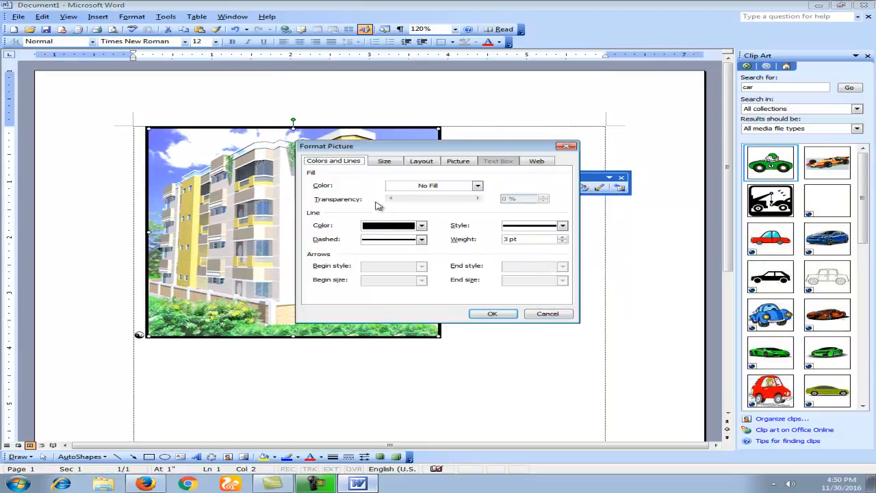
pyautogui.click(420, 225)
pyautogui.click(381, 268)
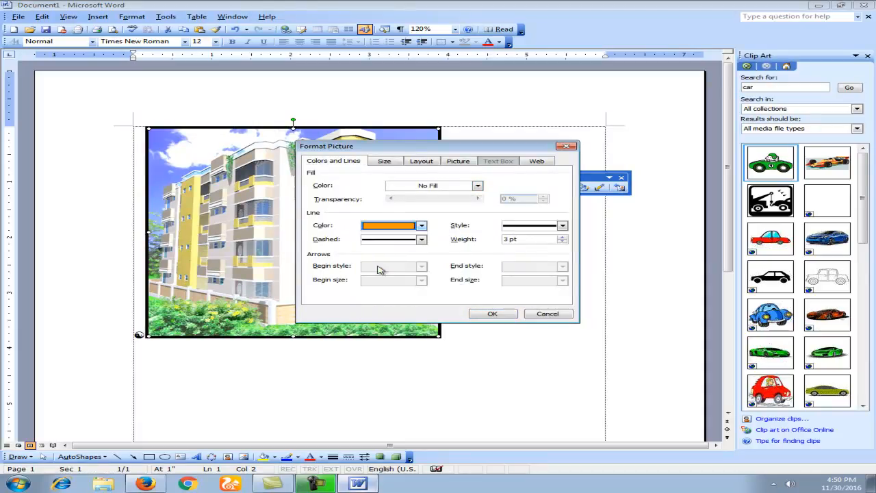
pyautogui.click(490, 313)
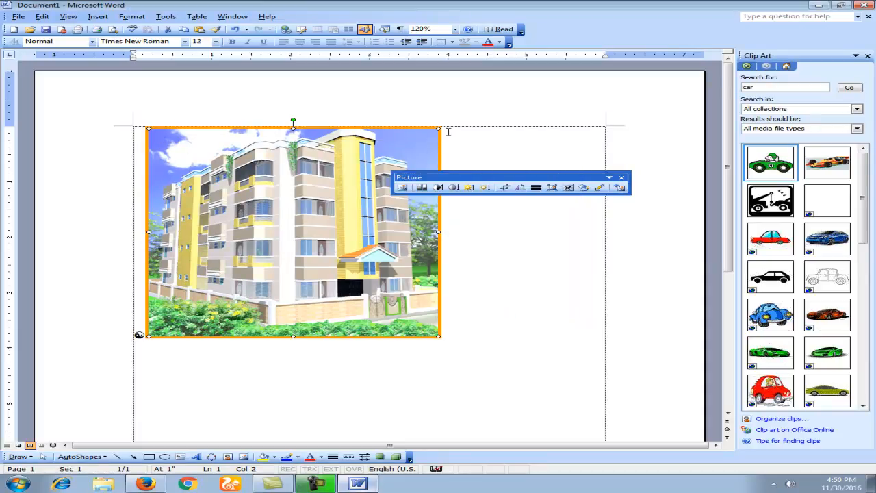
# - Set the building picture's orange border to a 6.75 pt weight with a dash-dot pattern
pyautogui.click(536, 187)
pyautogui.click(571, 312)
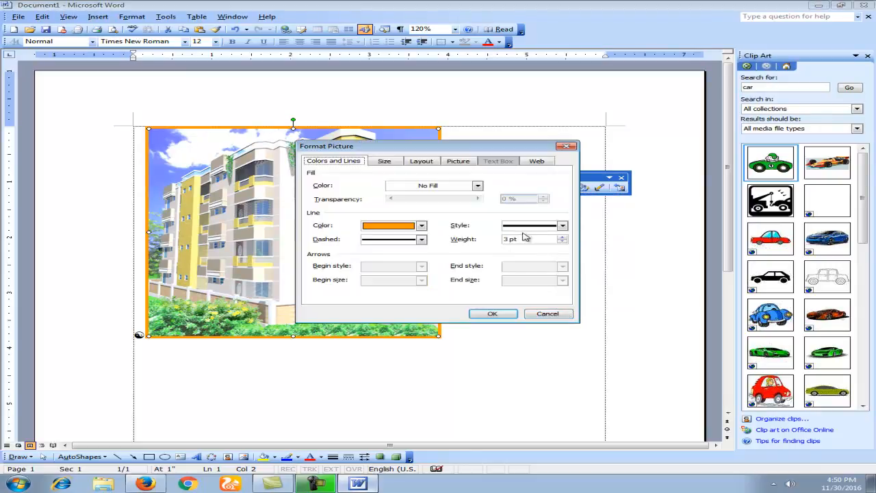
pyautogui.click(530, 226)
pyautogui.click(530, 303)
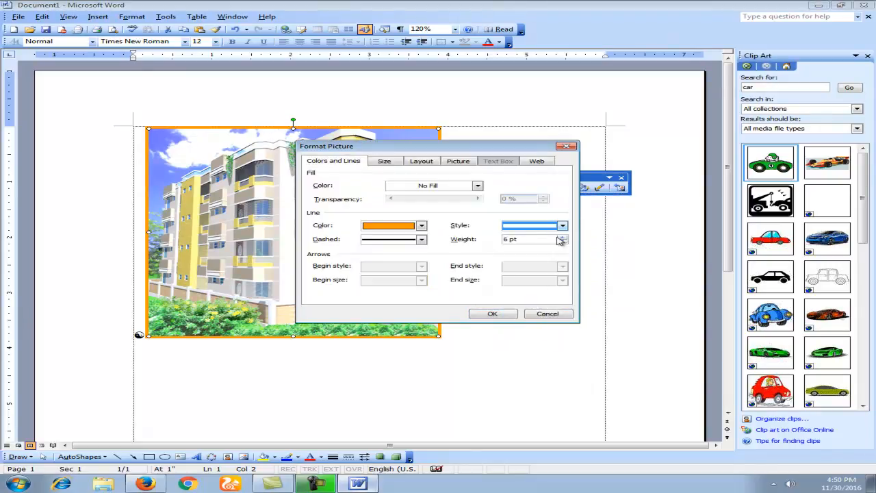
pyautogui.click(561, 241)
pyautogui.click(562, 236)
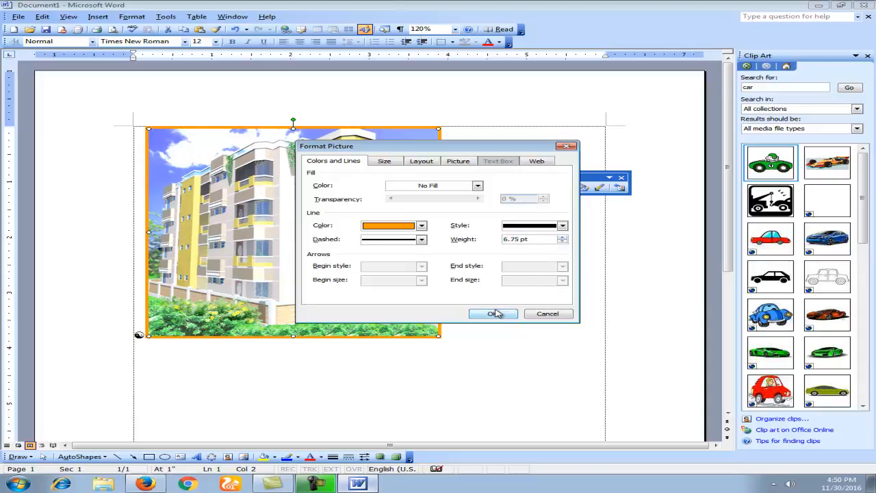
pyautogui.click(393, 239)
pyautogui.click(396, 281)
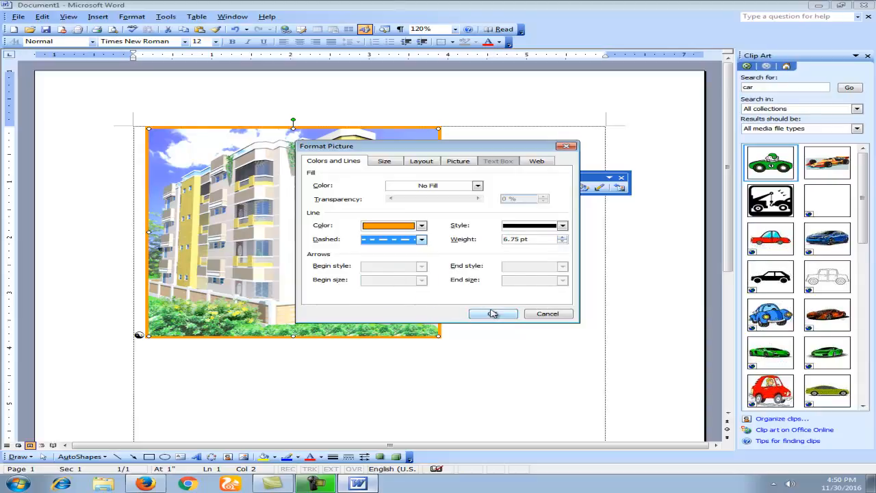
pyautogui.click(492, 314)
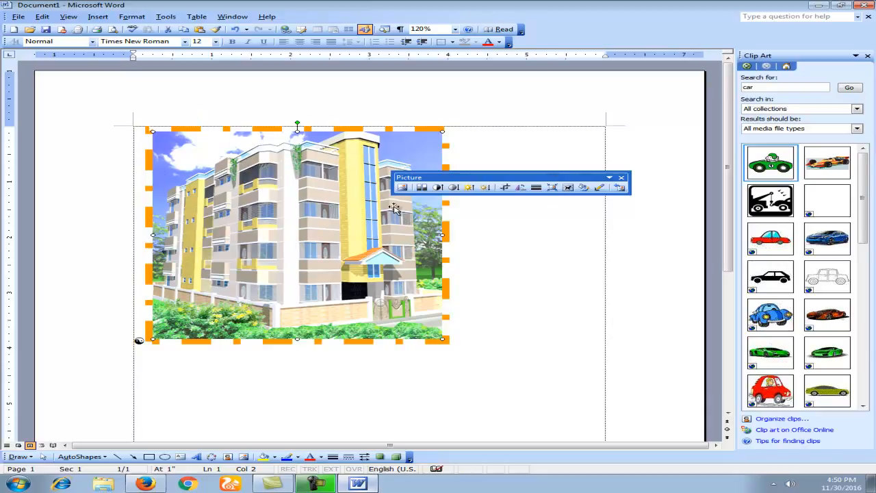
# - Delete the building picture and insert the green racing car clip art in its place
pyautogui.click(536, 188)
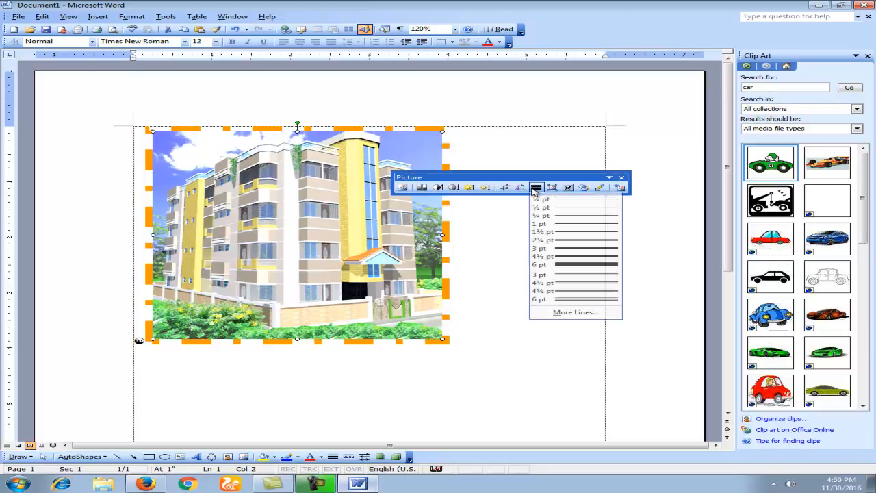
pyautogui.click(539, 189)
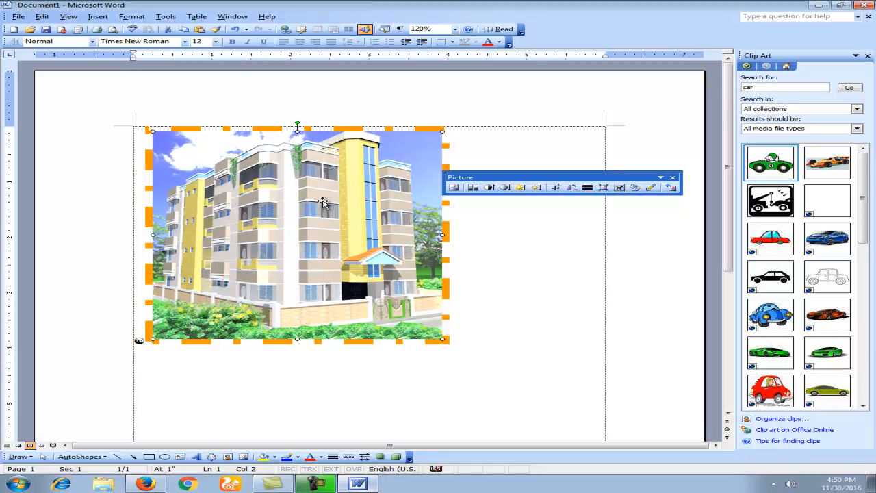
pyautogui.press('Delete')
pyautogui.click(770, 164)
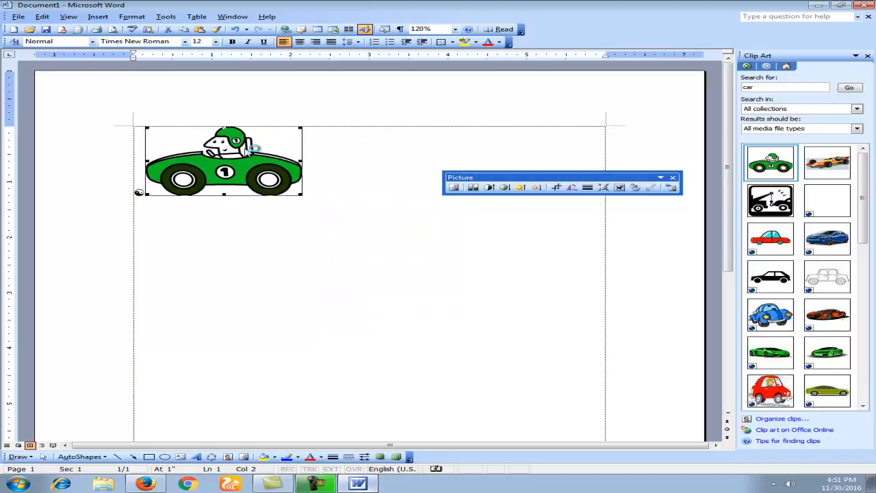
# - Check the line styles for the green racing car, and rotate it through a full turn in 90-degree steps
pyautogui.click(586, 188)
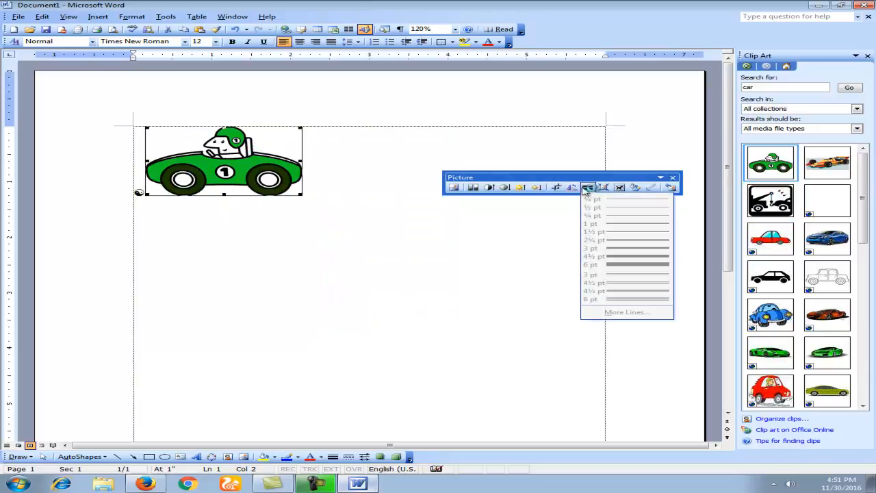
pyautogui.click(585, 190)
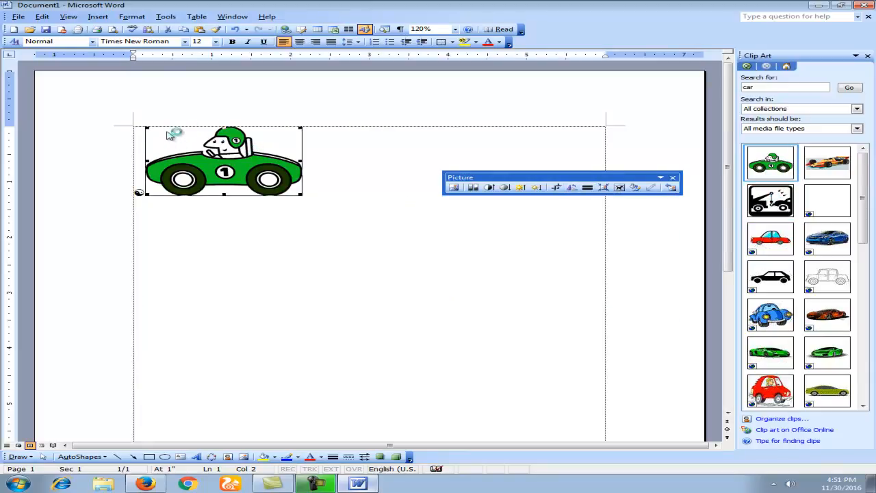
pyautogui.click(571, 187)
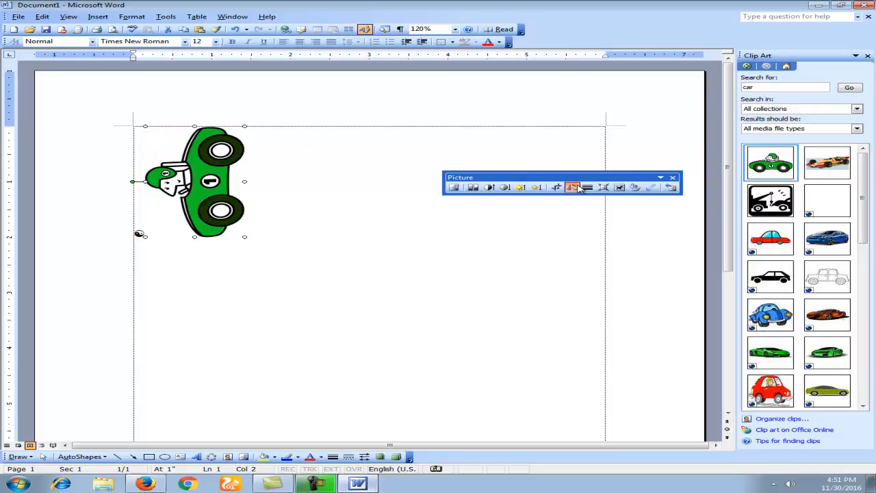
pyautogui.click(573, 187)
pyautogui.click(573, 188)
pyautogui.click(573, 187)
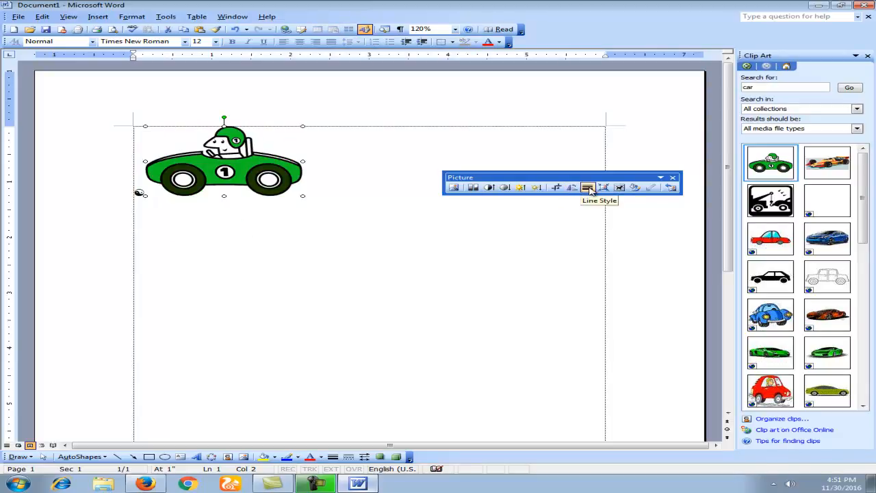
# - Fill the background of the green racing car with lime and give it a solid 6 pt border
pyautogui.click(587, 187)
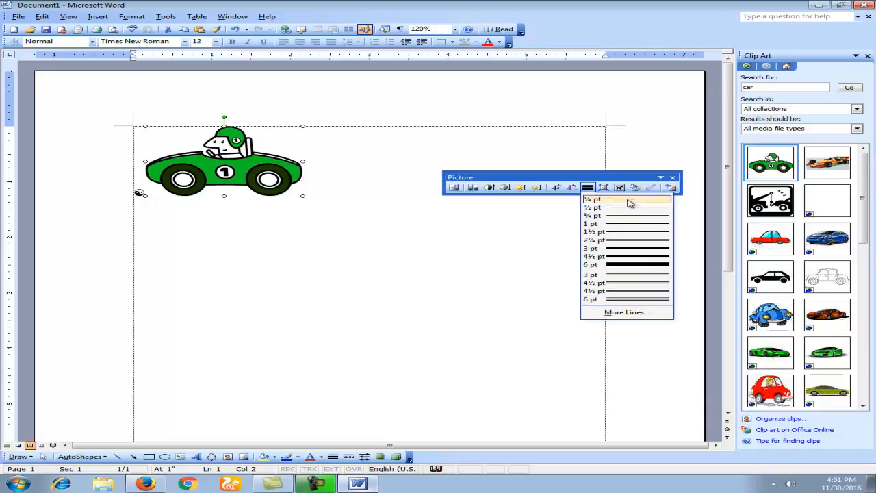
pyautogui.click(623, 316)
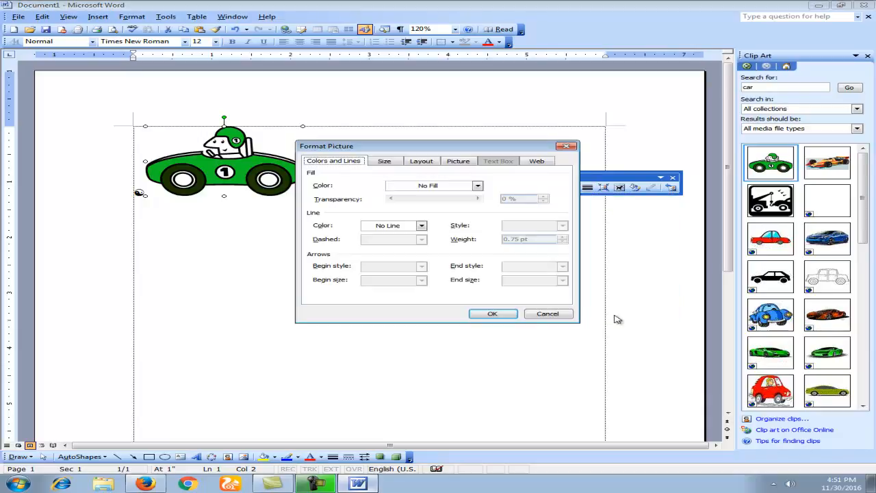
pyautogui.moveTo(382, 146); pyautogui.dragTo(401, 235)
pyautogui.click(463, 275)
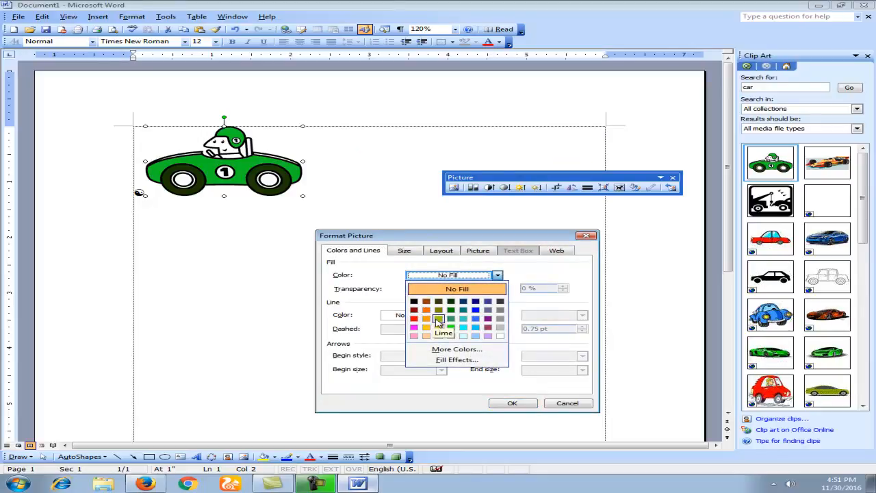
pyautogui.click(438, 318)
pyautogui.click(511, 403)
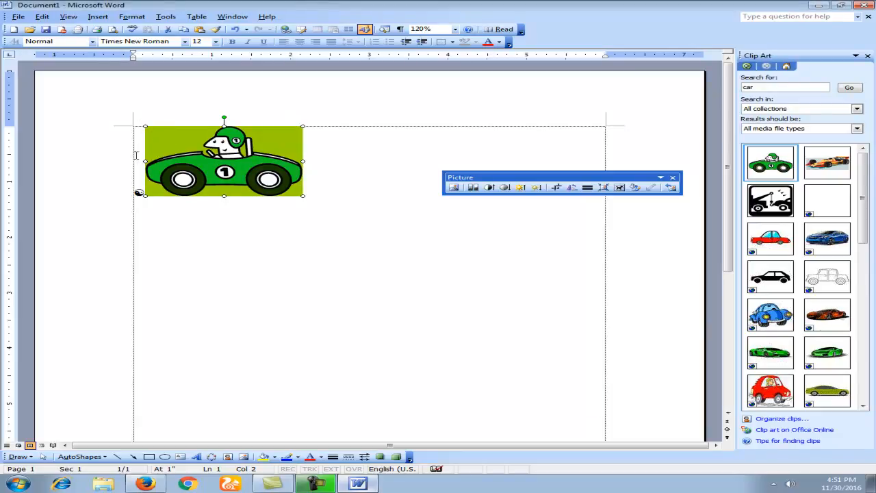
pyautogui.click(587, 187)
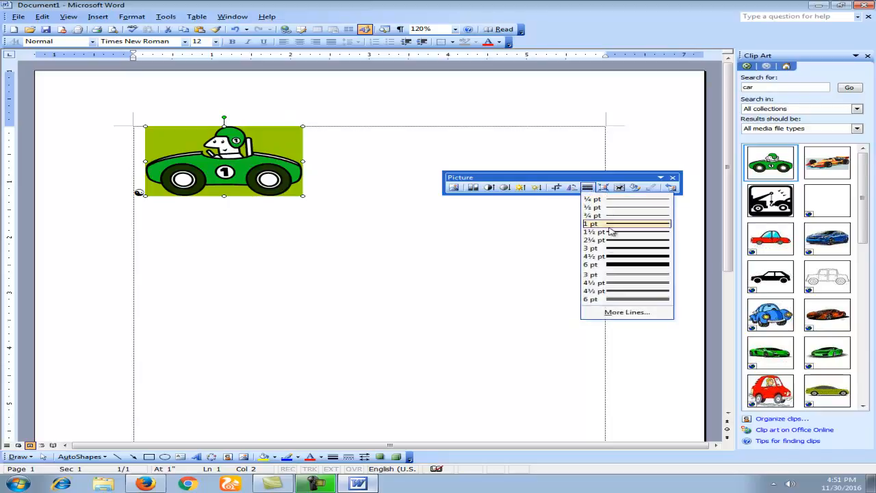
pyautogui.click(599, 265)
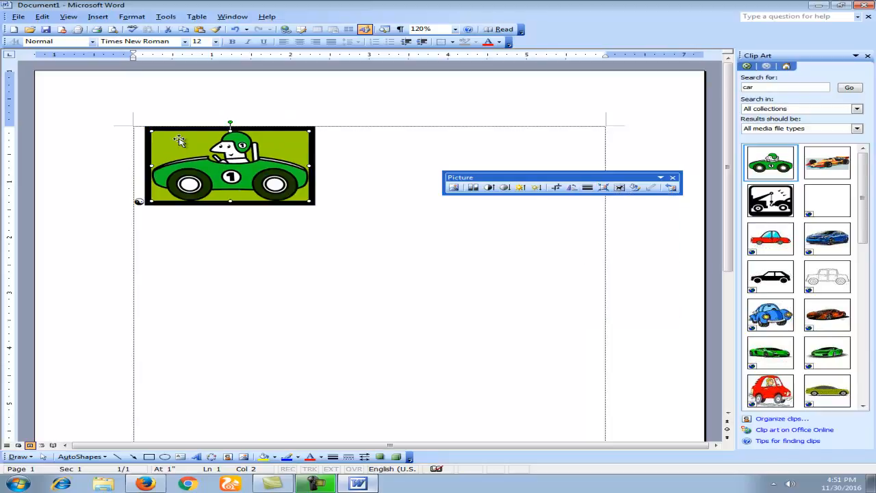
# - Replace the racing car's background fill with a horizontal two-color gradient from orange to aqua
pyautogui.click(587, 187)
pyautogui.click(617, 313)
pyautogui.click(429, 186)
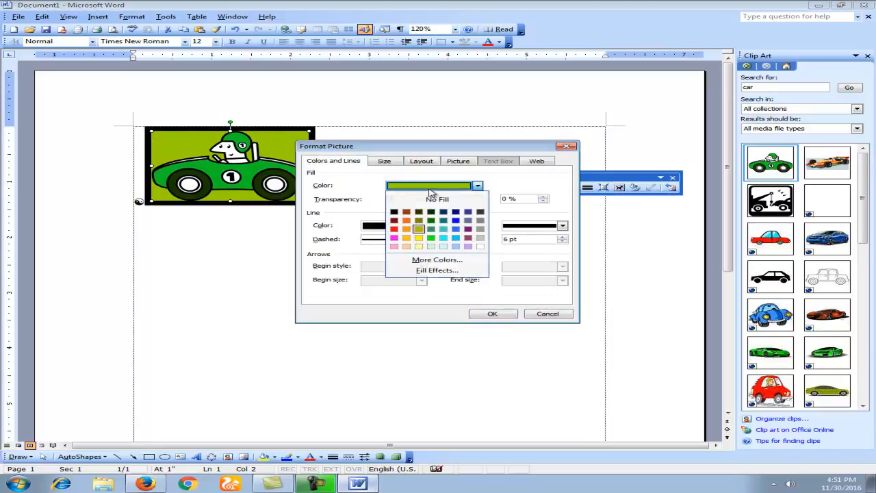
pyautogui.click(437, 270)
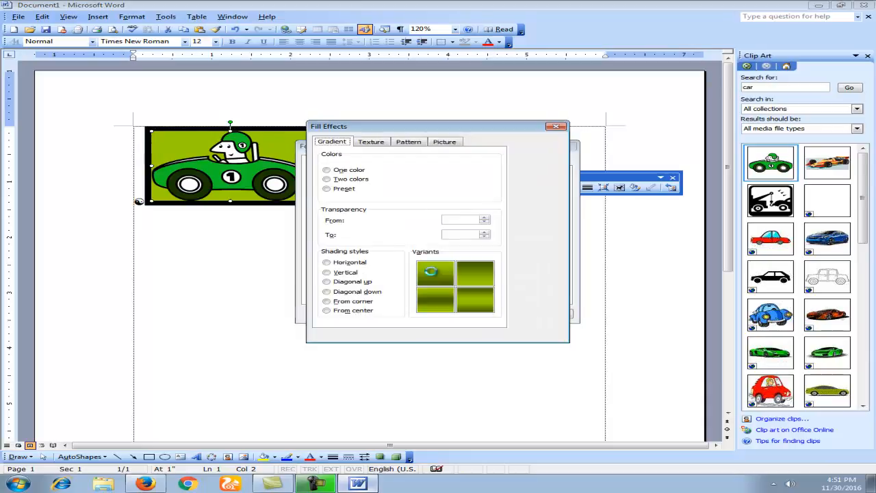
pyautogui.click(355, 180)
pyautogui.moveTo(409, 129); pyautogui.dragTo(539, 112)
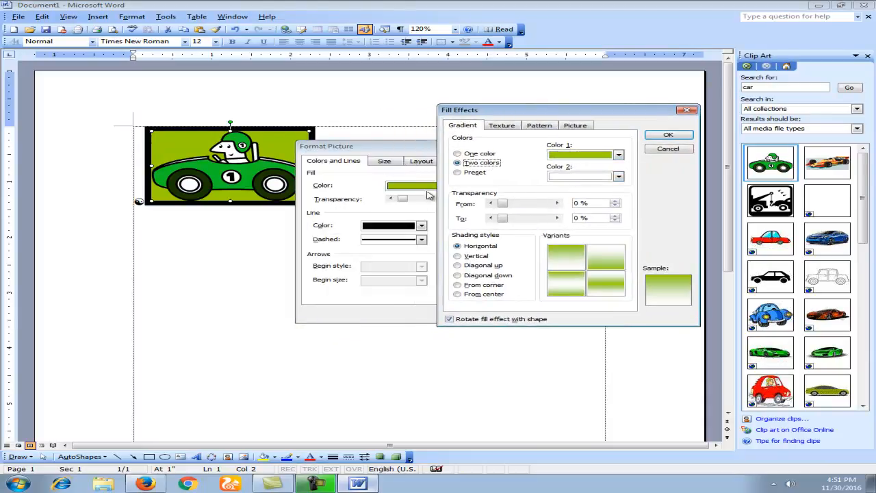
pyautogui.click(618, 154)
pyautogui.click(567, 188)
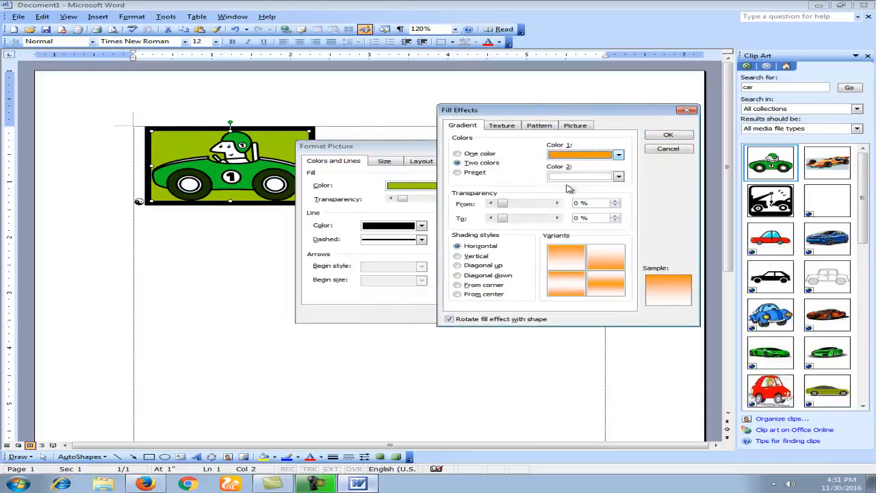
pyautogui.click(618, 176)
pyautogui.click(611, 211)
pyautogui.click(674, 136)
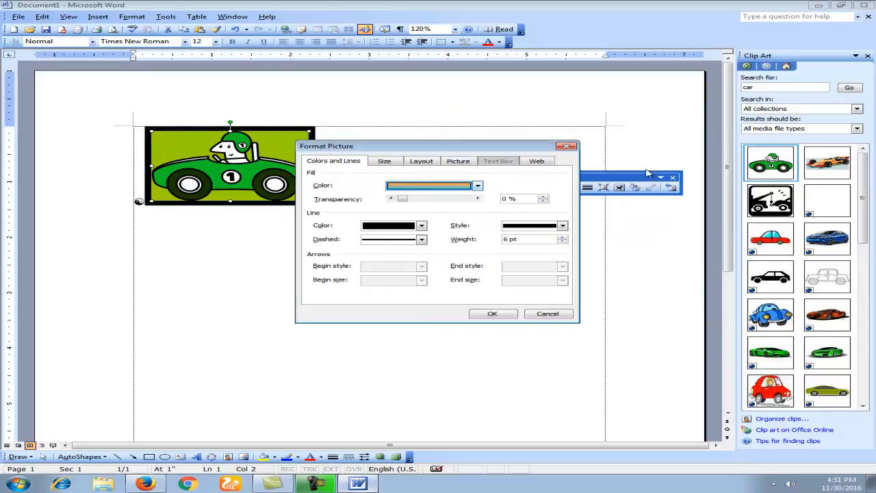
pyautogui.click(494, 313)
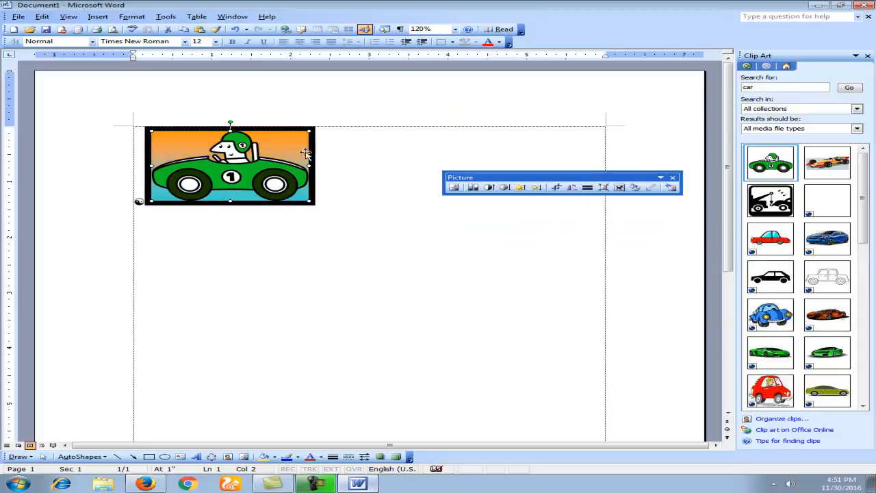
# - Change the racing car's background fill to the Woven mat texture
pyautogui.click(587, 187)
pyautogui.click(615, 314)
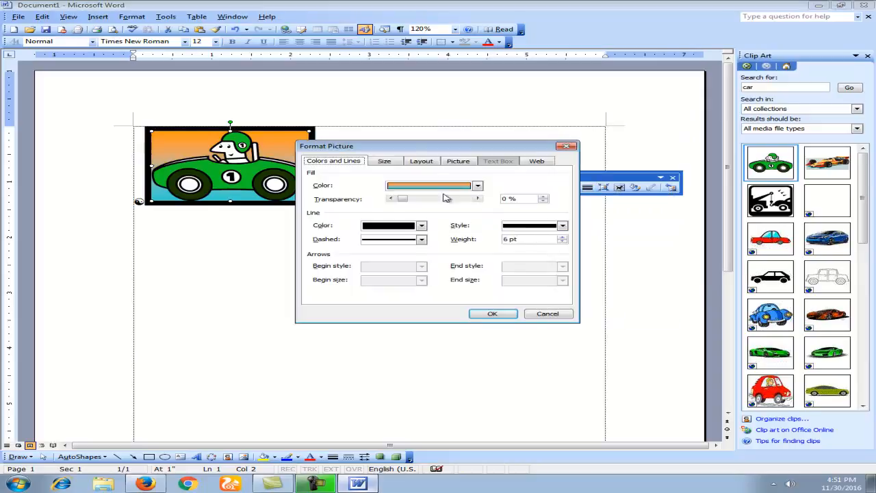
pyautogui.click(430, 186)
pyautogui.click(430, 271)
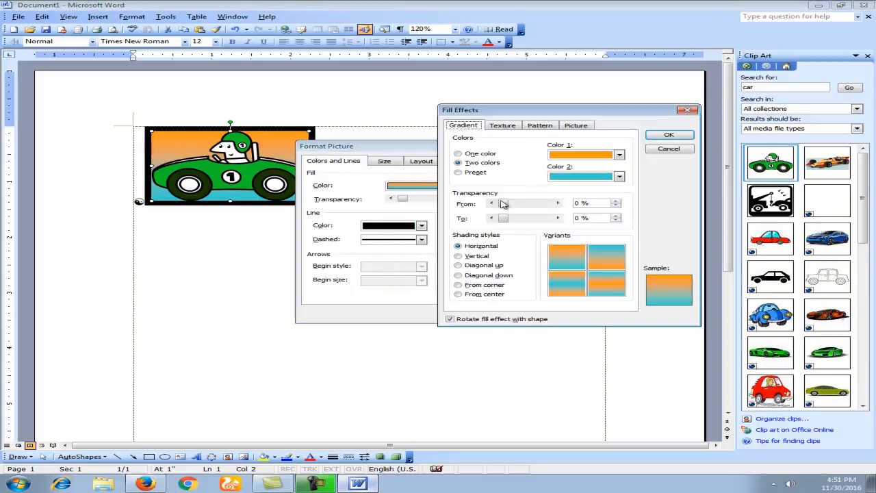
pyautogui.click(503, 127)
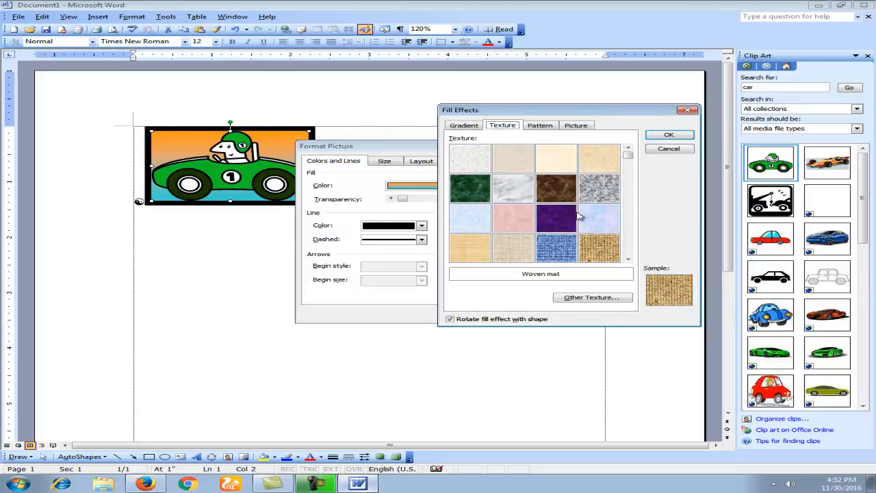
pyautogui.click(668, 135)
pyautogui.click(490, 314)
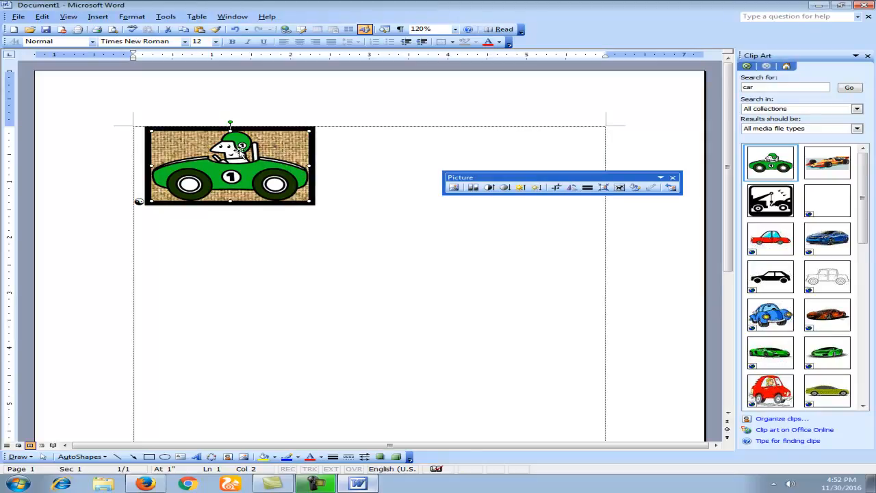
# - Choose the Horizontal brick pattern as the racing car's background fill
pyautogui.click(591, 192)
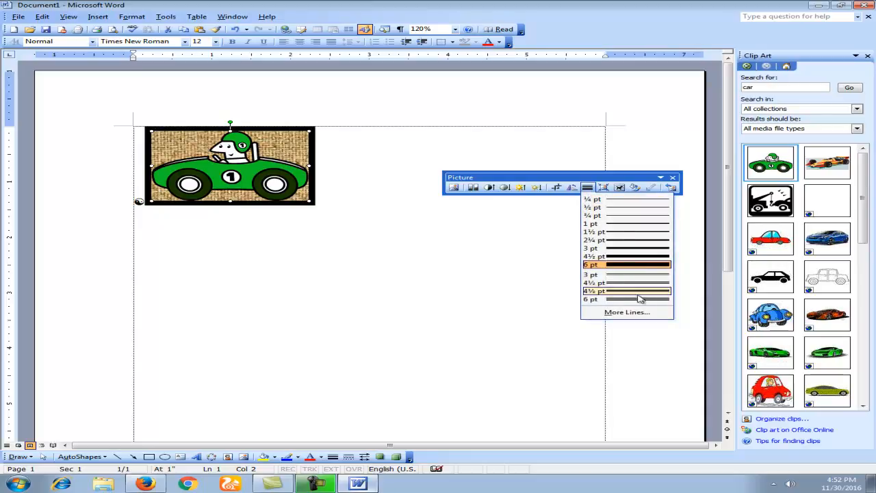
pyautogui.click(632, 313)
pyautogui.click(477, 186)
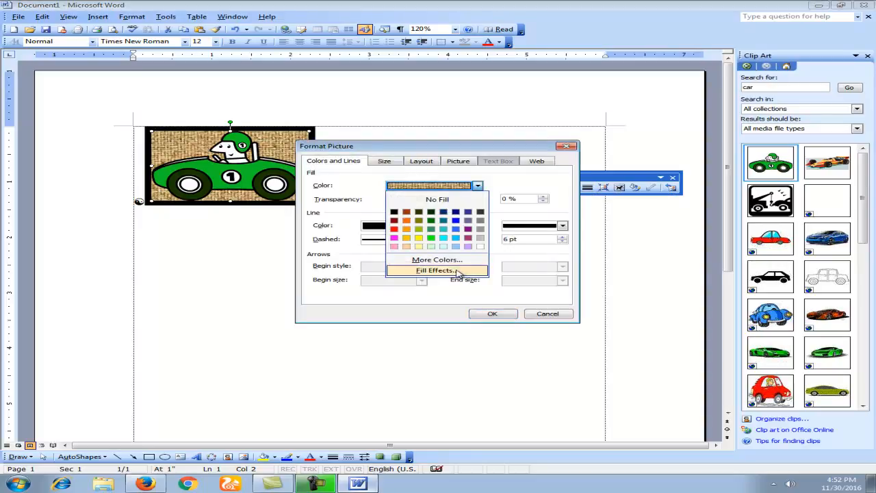
pyautogui.click(421, 268)
pyautogui.click(539, 125)
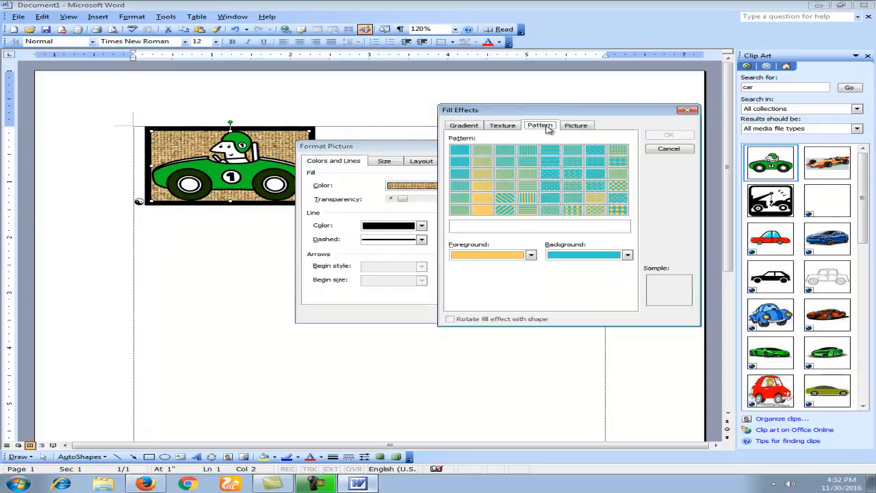
pyautogui.click(550, 200)
pyautogui.click(593, 201)
pyautogui.click(551, 209)
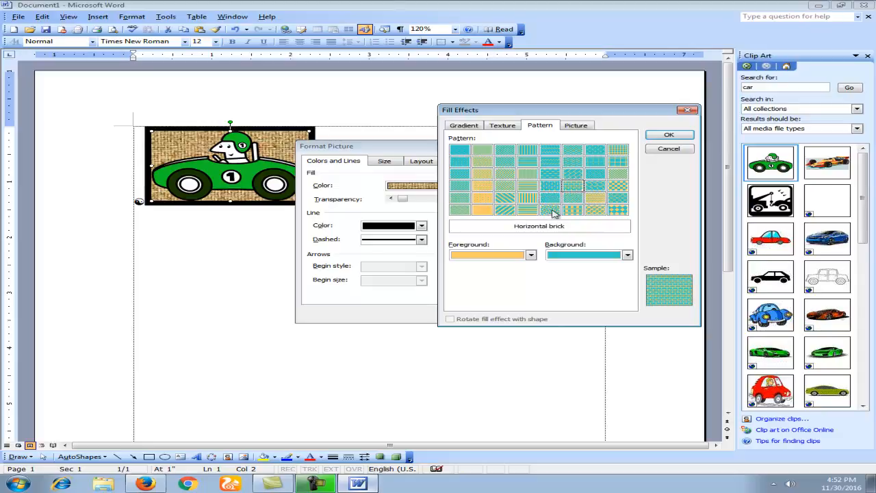
# - Set the brick pattern's foreground to red and background to light green, and apply it to the racing car
pyautogui.click(530, 255)
pyautogui.click(458, 284)
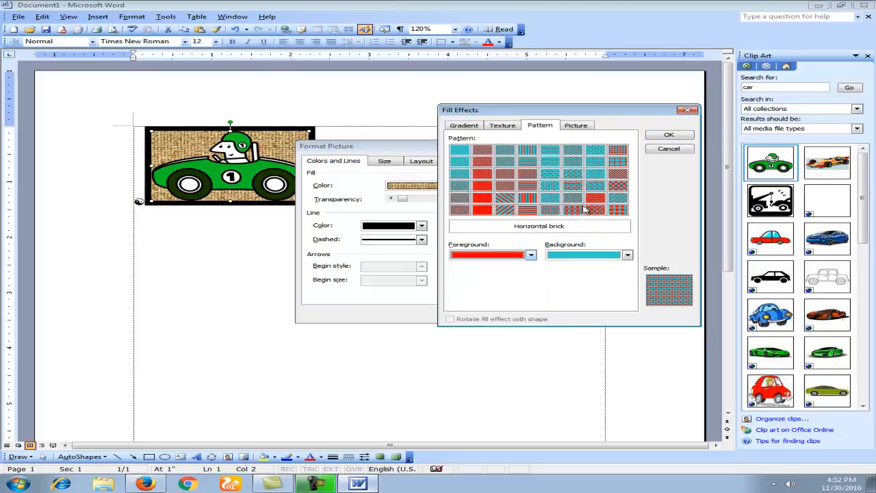
pyautogui.click(627, 255)
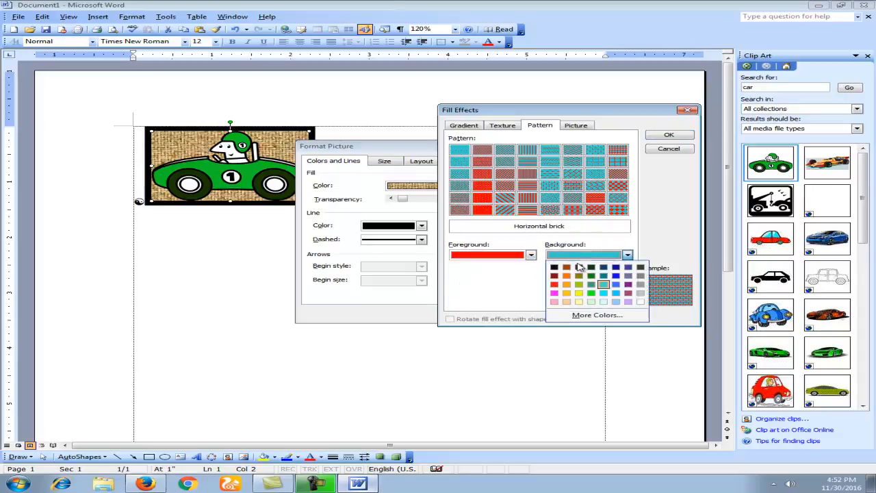
pyautogui.click(586, 304)
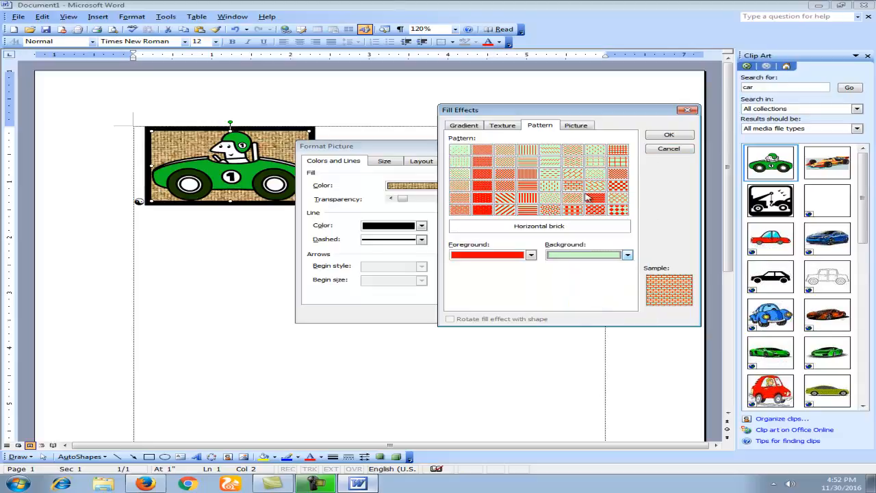
pyautogui.click(668, 135)
pyautogui.click(513, 313)
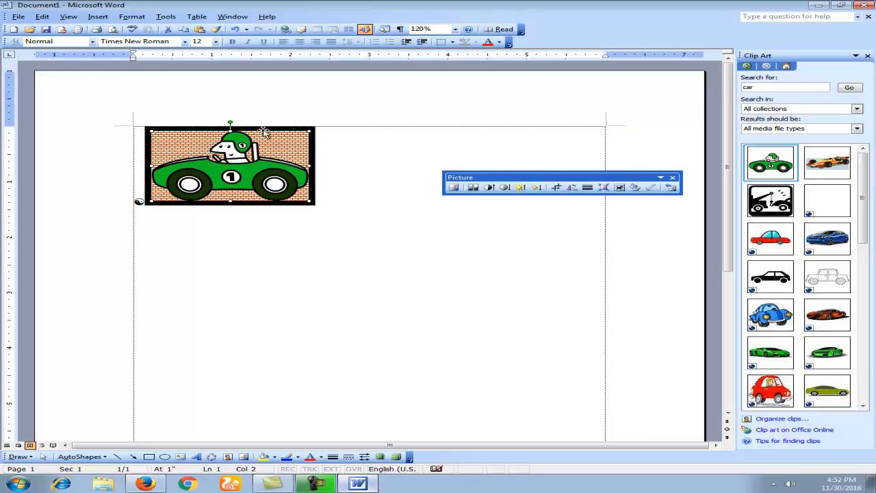
# - Fill the racing car's background with the picture 2.jpg from the Desktop
pyautogui.click(587, 188)
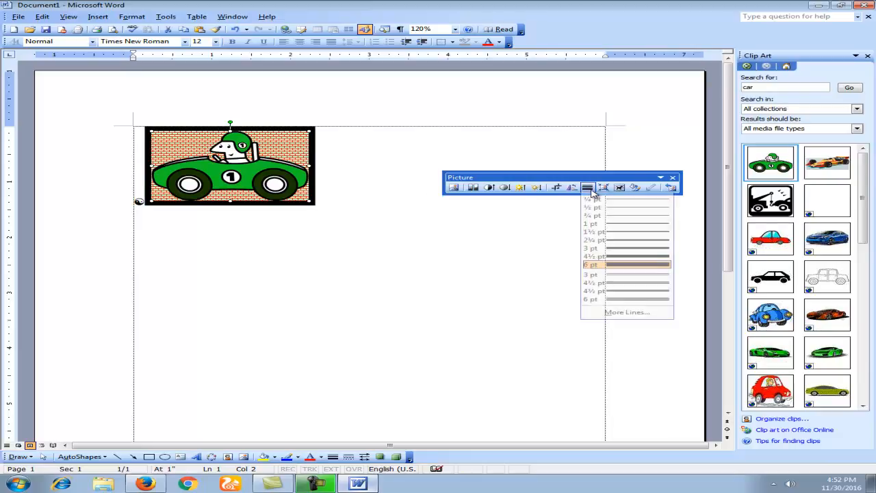
pyautogui.click(641, 317)
pyautogui.click(477, 185)
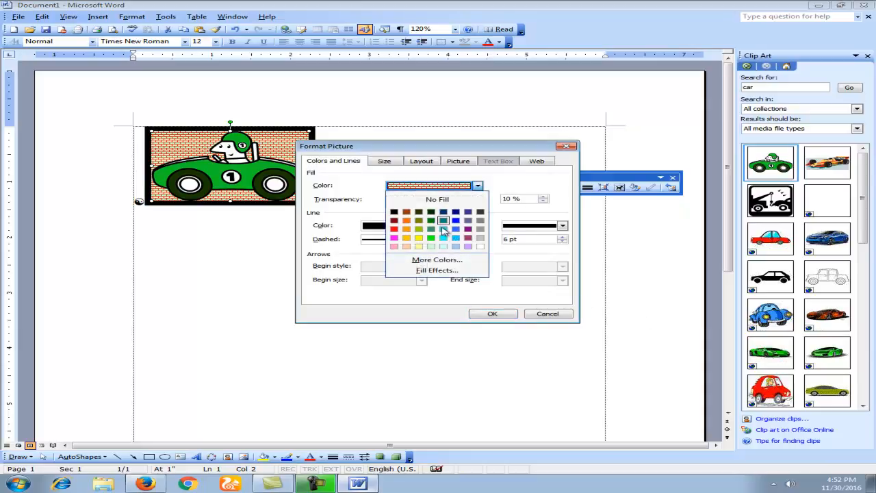
pyautogui.click(435, 271)
pyautogui.click(576, 125)
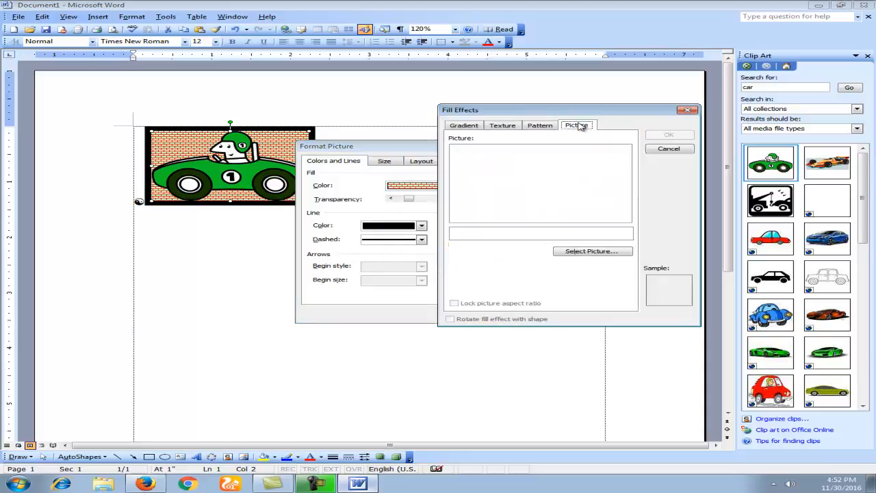
pyautogui.click(592, 251)
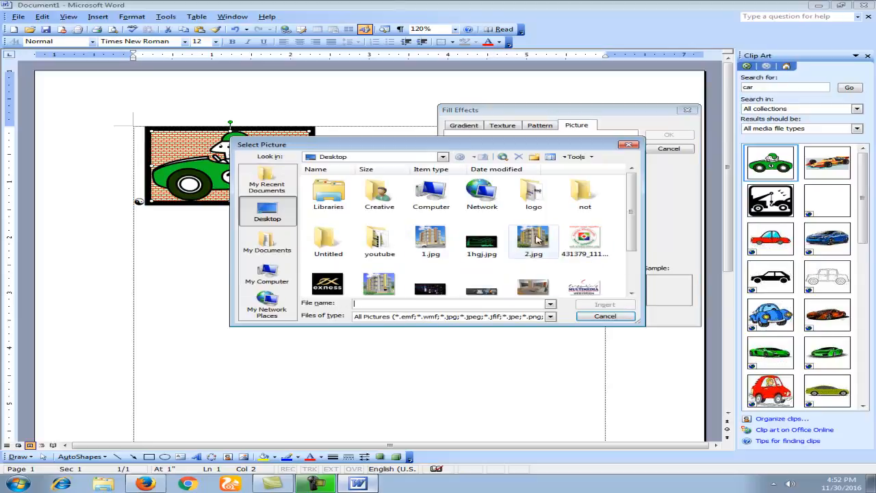
pyautogui.click(540, 246)
pyautogui.click(604, 304)
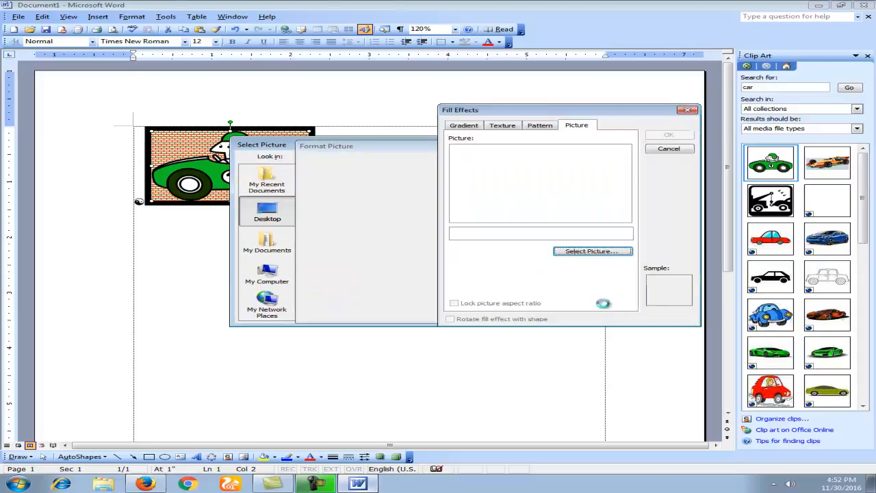
pyautogui.click(668, 135)
pyautogui.click(502, 316)
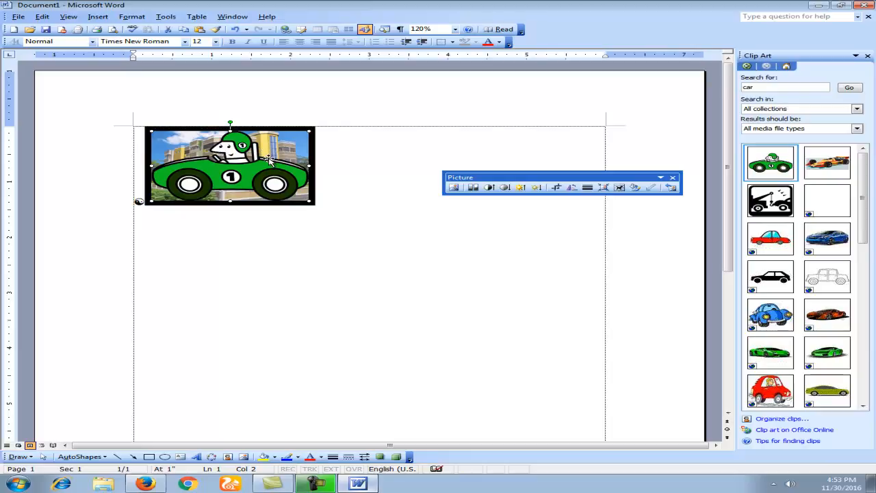
# - Delete the green racing car from the page
pyautogui.press('Delete')
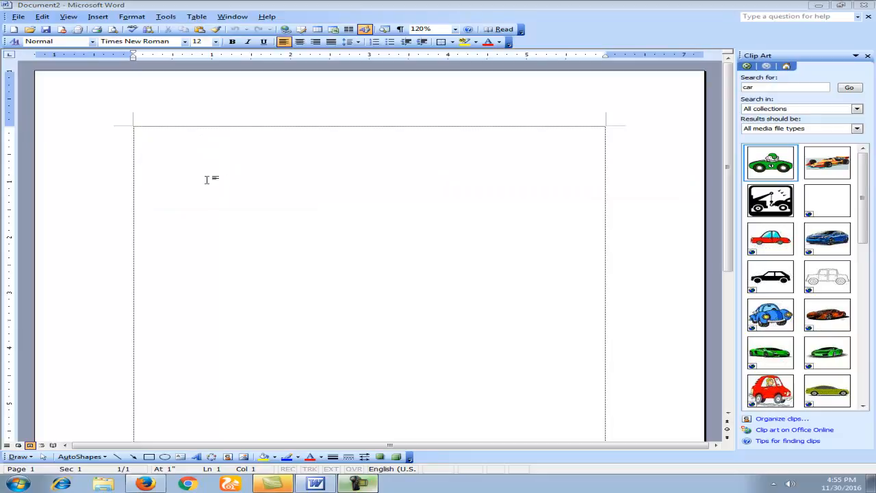
# - Close the blank document and open creative.doc from the Desktop
pyautogui.click(18, 17)
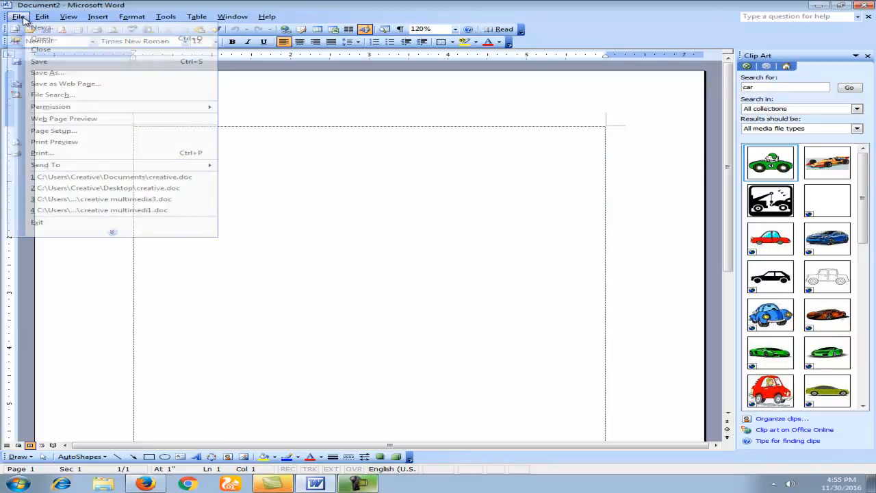
pyautogui.click(25, 48)
pyautogui.click(18, 17)
pyautogui.click(31, 34)
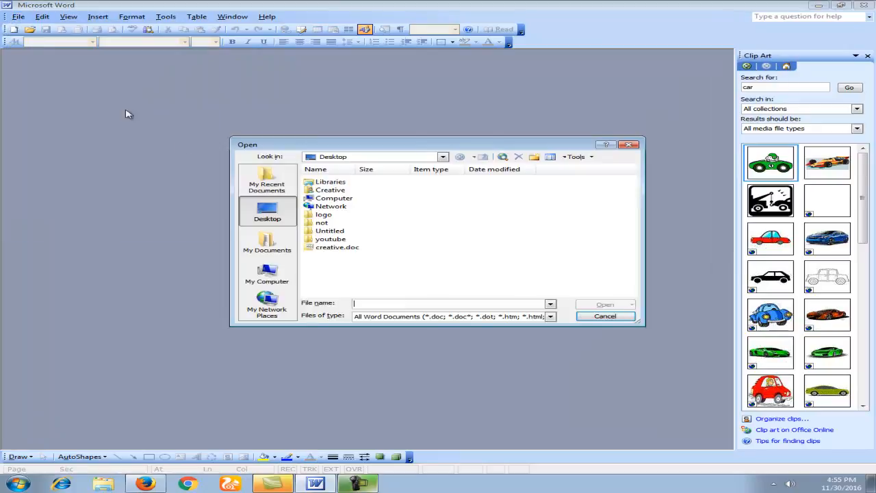
pyautogui.click(327, 248)
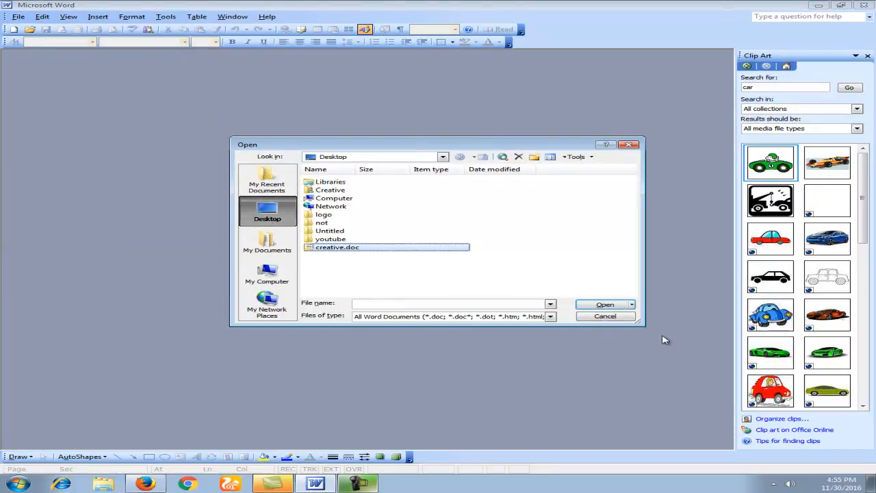
pyautogui.click(609, 306)
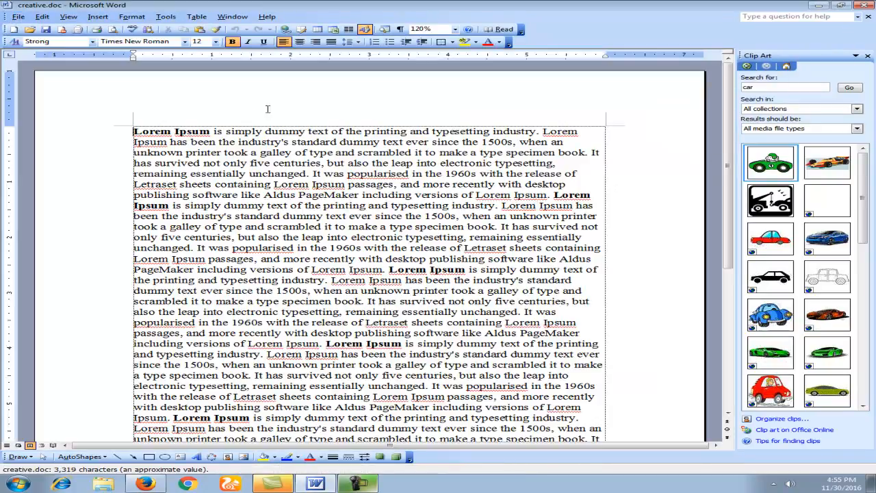
# - Insert the green racing car clip art at the very beginning of the text and select it
pyautogui.scroll(-3, 383, 205)
pyautogui.scroll(3, 498, 305)
pyautogui.scroll(-2, 329, 274)
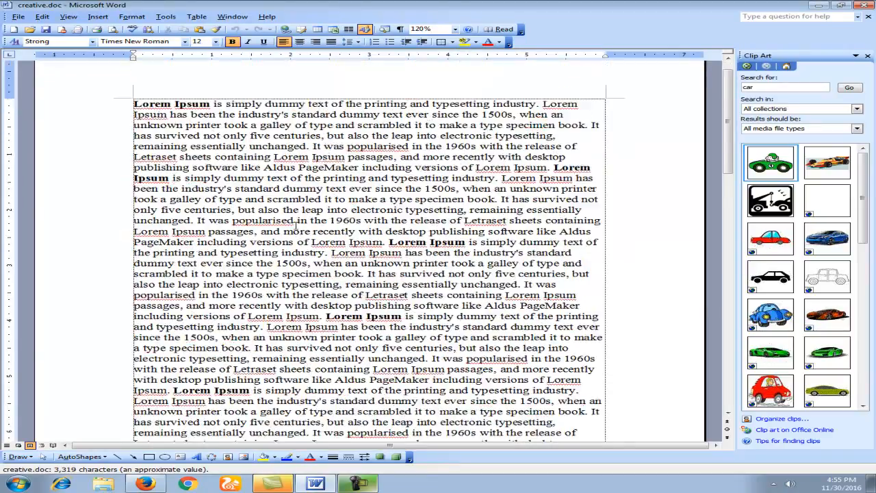
pyautogui.scroll(2, 157, 146)
pyautogui.click(135, 130)
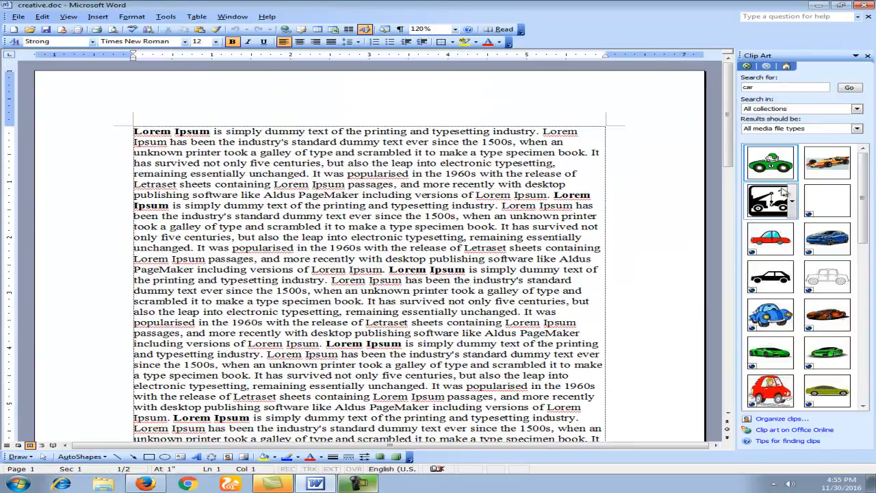
pyautogui.click(763, 167)
pyautogui.click(196, 179)
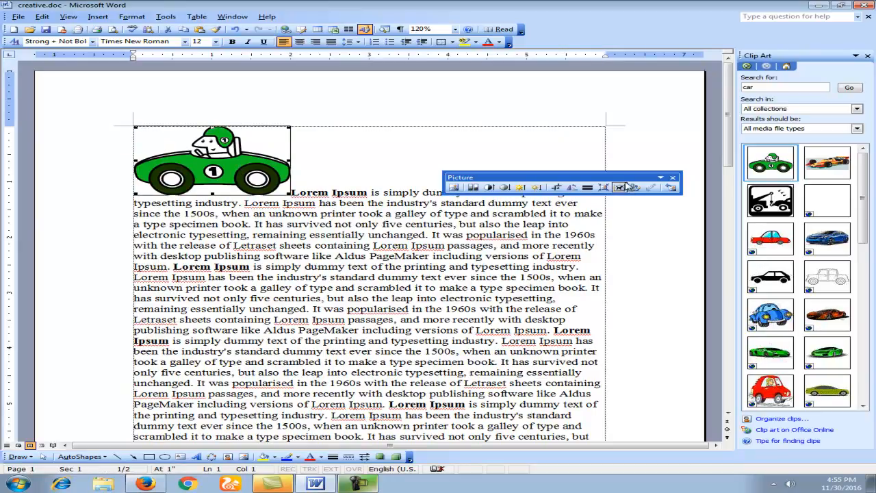
# - Set the green racing car's text wrapping to Square
pyautogui.moveTo(619, 178); pyautogui.dragTo(466, 201)
pyautogui.click(466, 211)
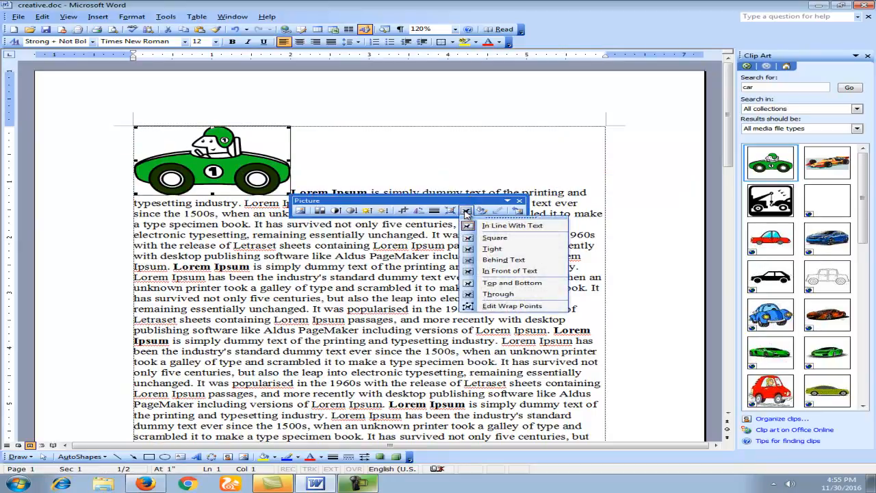
pyautogui.click(465, 203)
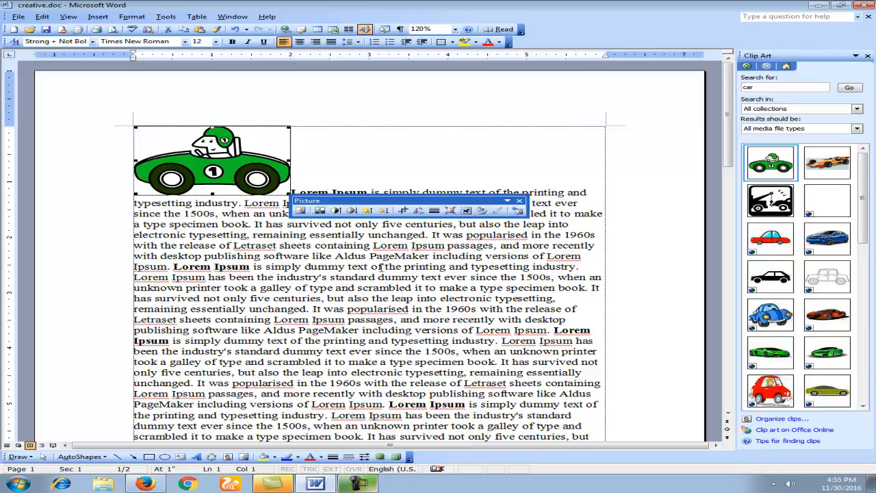
pyautogui.click(466, 210)
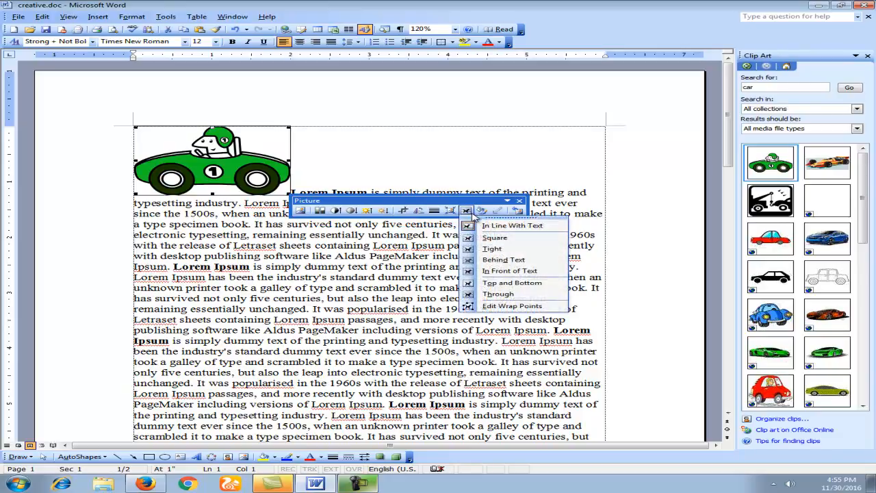
pyautogui.moveTo(473, 200); pyautogui.dragTo(494, 205)
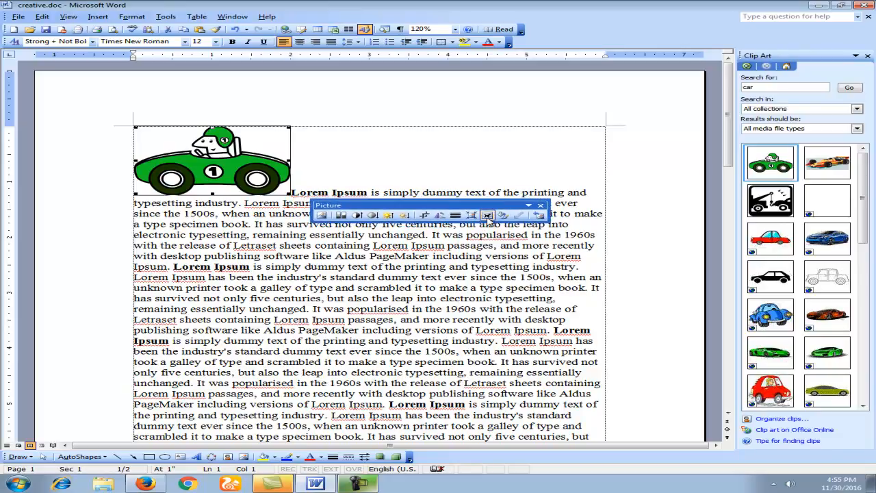
pyautogui.click(487, 217)
pyautogui.click(488, 216)
pyautogui.click(487, 216)
pyautogui.click(506, 243)
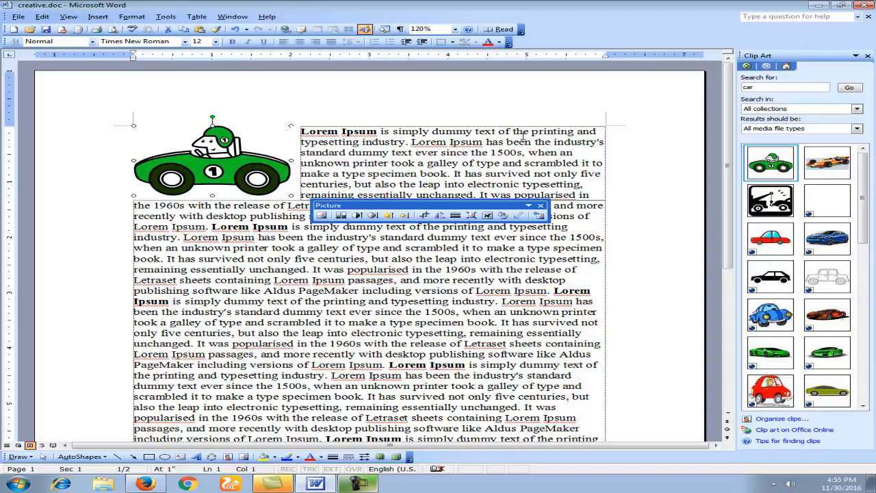
# - Move the car to the right edge of the text, and place a copy near the upper left of the paragraph
pyautogui.moveTo(209, 165); pyautogui.dragTo(526, 280)
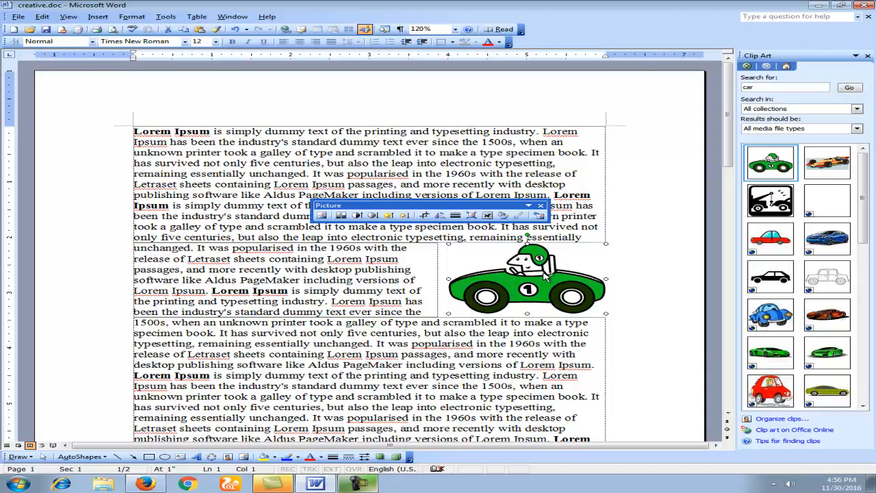
pyautogui.hotkey('ctrl', 'v')
pyautogui.moveTo(542, 300); pyautogui.dragTo(194, 217)
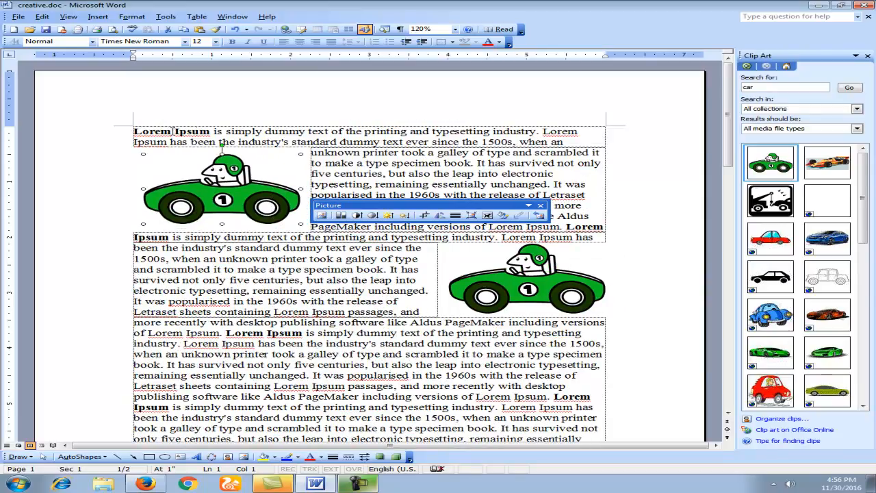
# - Try Tight text wrapping on the lower car, and return it to Square
pyautogui.click(541, 286)
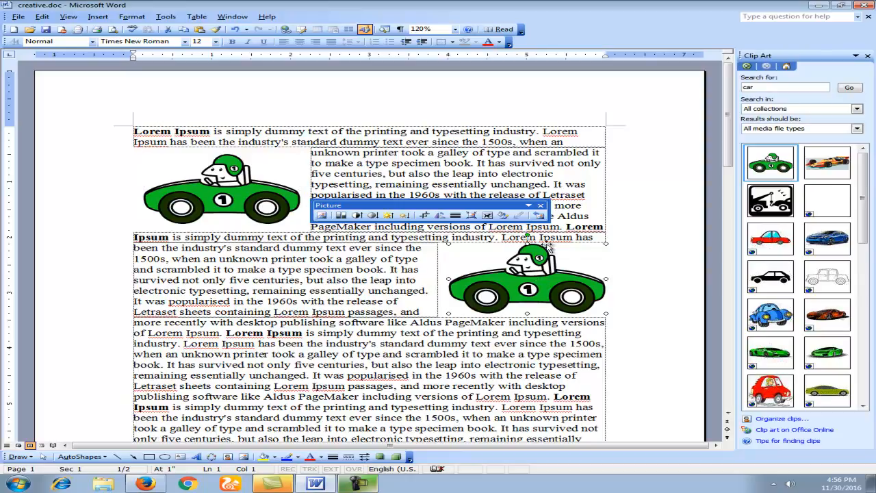
pyautogui.click(487, 215)
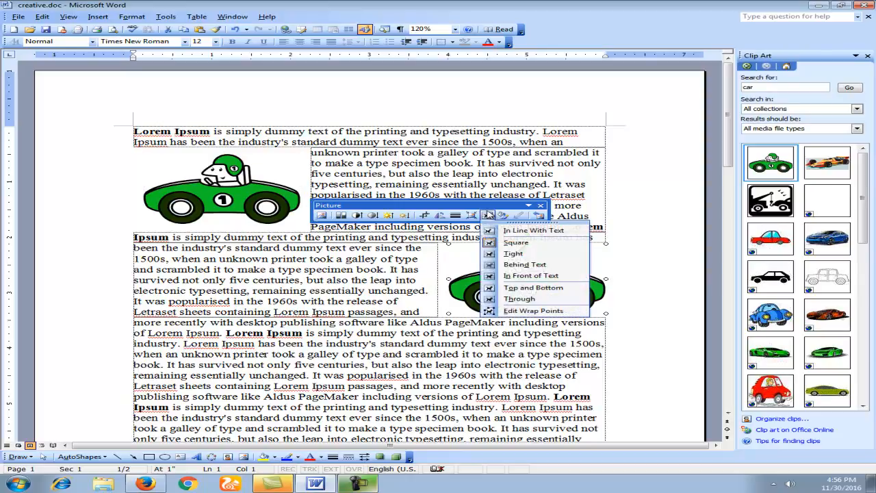
pyautogui.click(524, 244)
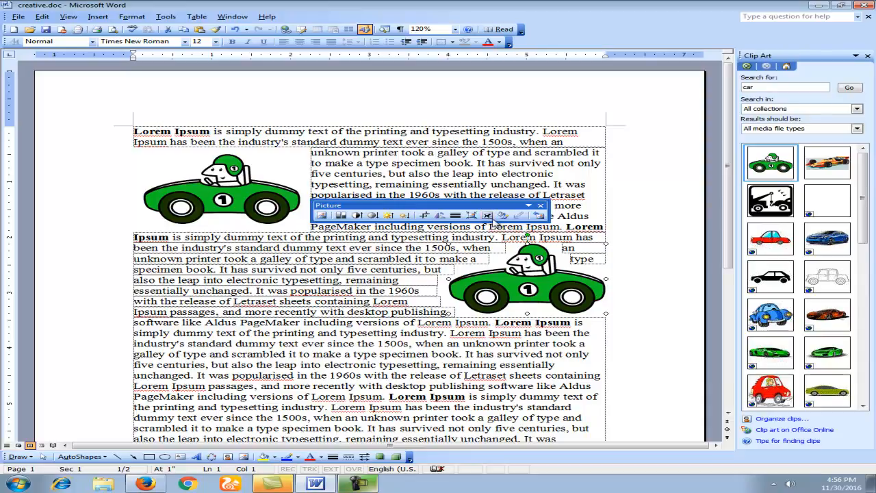
pyautogui.click(487, 215)
pyautogui.click(520, 249)
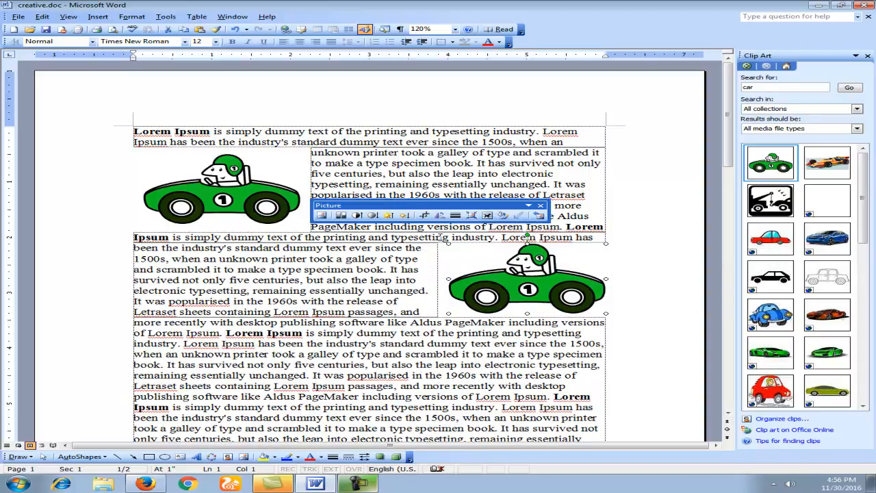
# - Try Behind Text and In Front of Text wrapping on the lower car
pyautogui.click(488, 216)
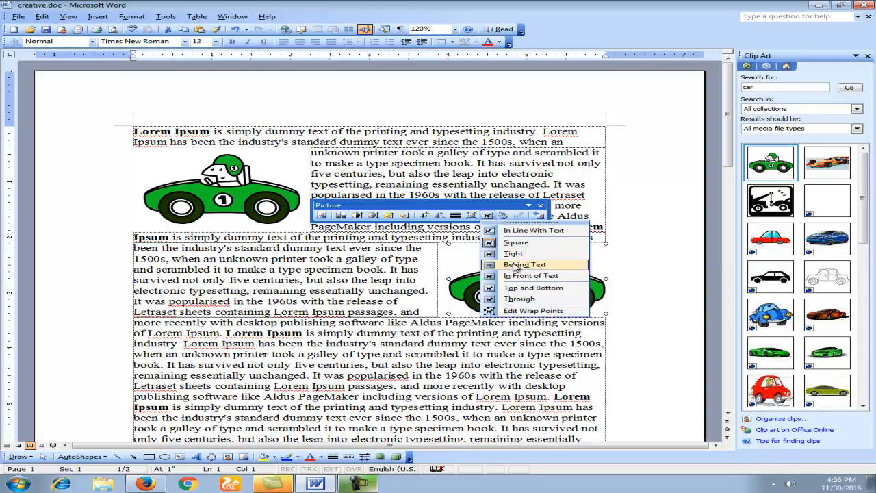
pyautogui.click(520, 265)
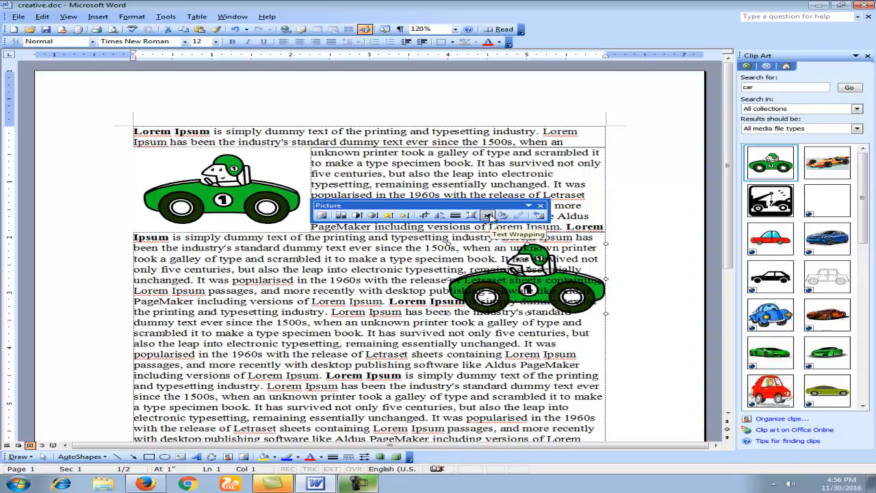
pyautogui.click(488, 215)
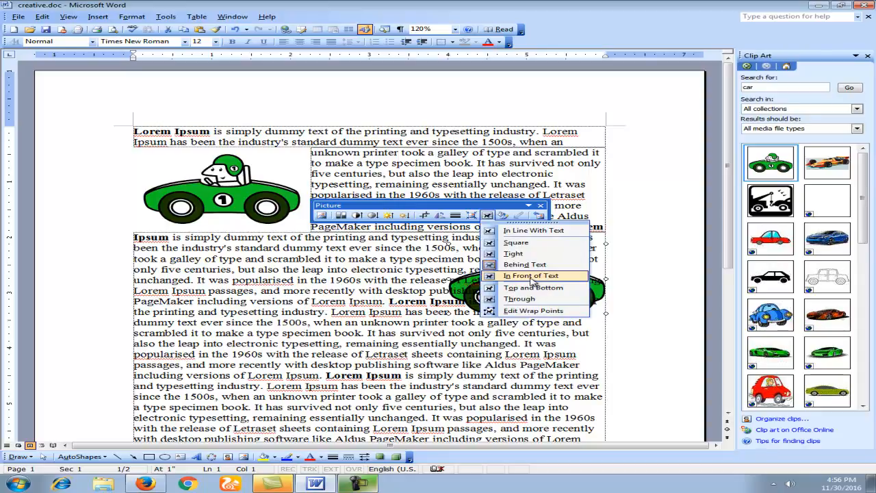
pyautogui.click(531, 276)
# - Set the lower car's text wrapping to Top and Bottom, and close the Picture toolbar
pyautogui.click(488, 215)
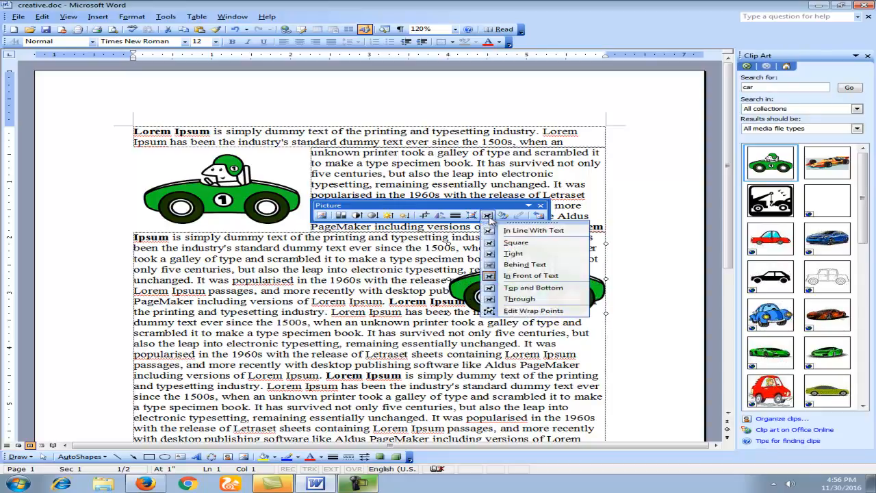
pyautogui.click(539, 288)
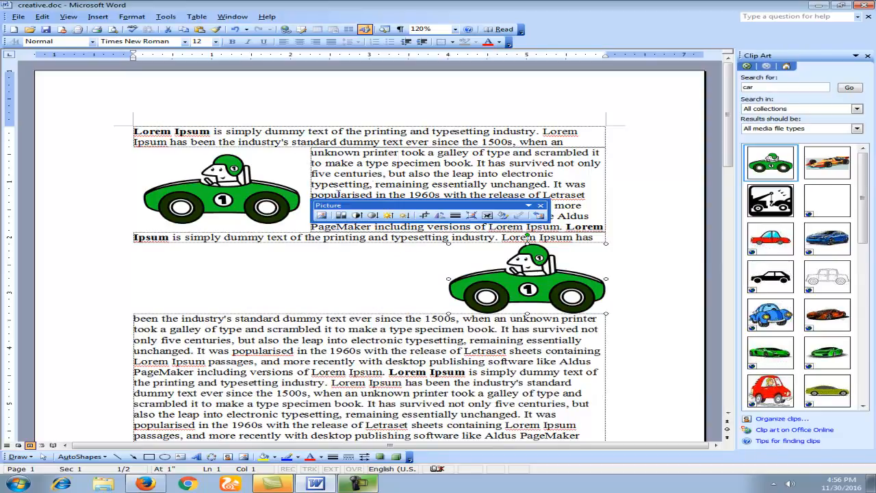
pyautogui.moveTo(441, 210); pyautogui.dragTo(474, 199)
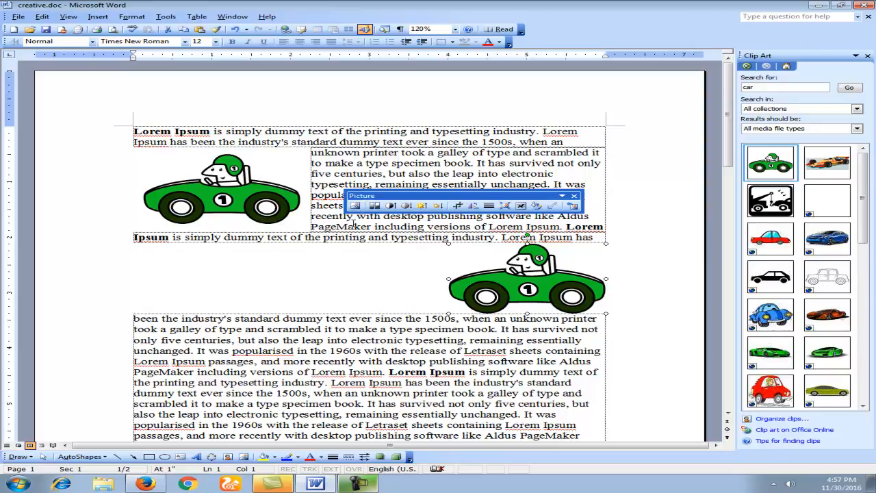
pyautogui.click(573, 196)
# - Create a new blank document
pyautogui.click(18, 17)
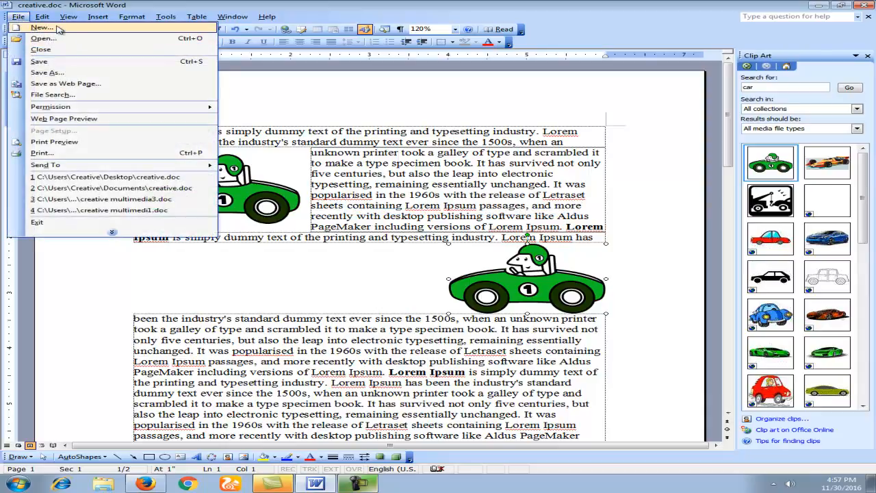
pyautogui.click(43, 28)
pyautogui.click(777, 94)
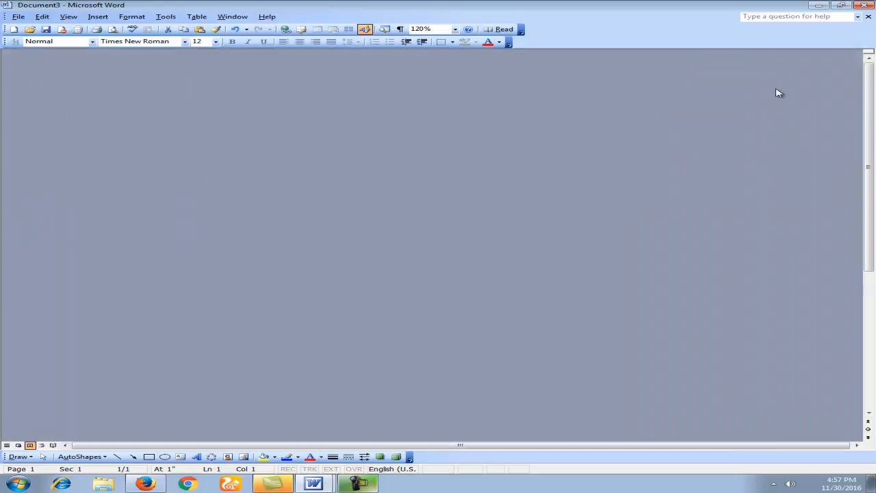
# - Start a WordArt insertion with the orange-yellow style in the gallery's third row, first column
pyautogui.click(98, 18)
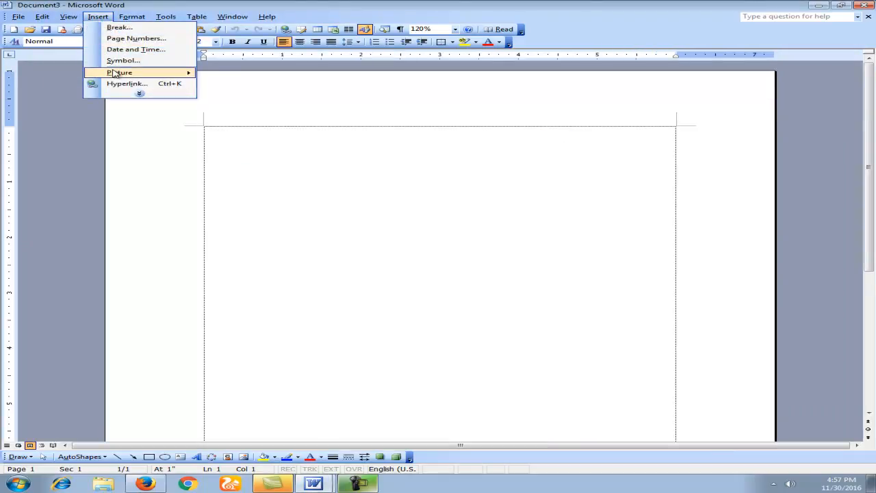
pyautogui.moveTo(137, 73)
pyautogui.click(259, 113)
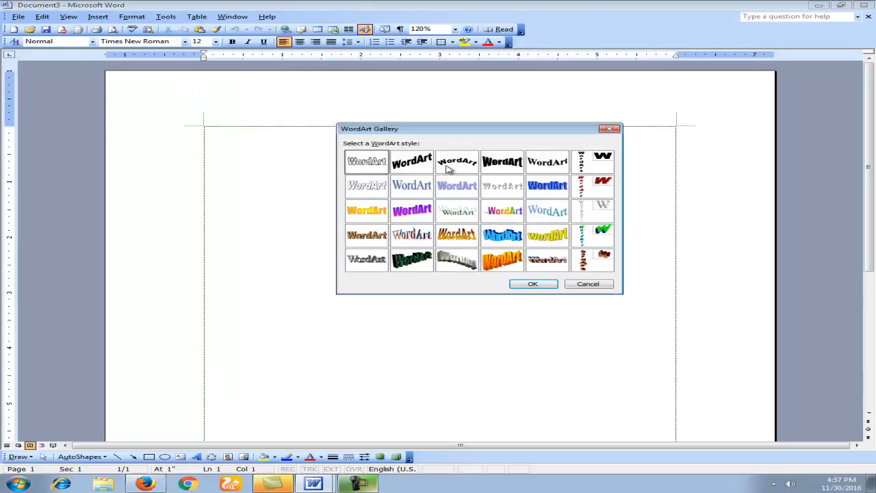
pyautogui.moveTo(444, 134); pyautogui.dragTo(369, 162)
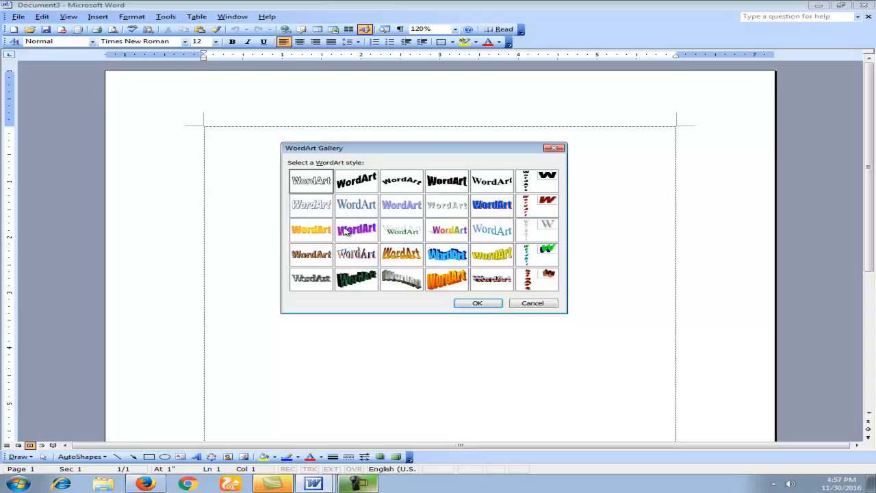
pyautogui.click(316, 234)
pyautogui.click(490, 306)
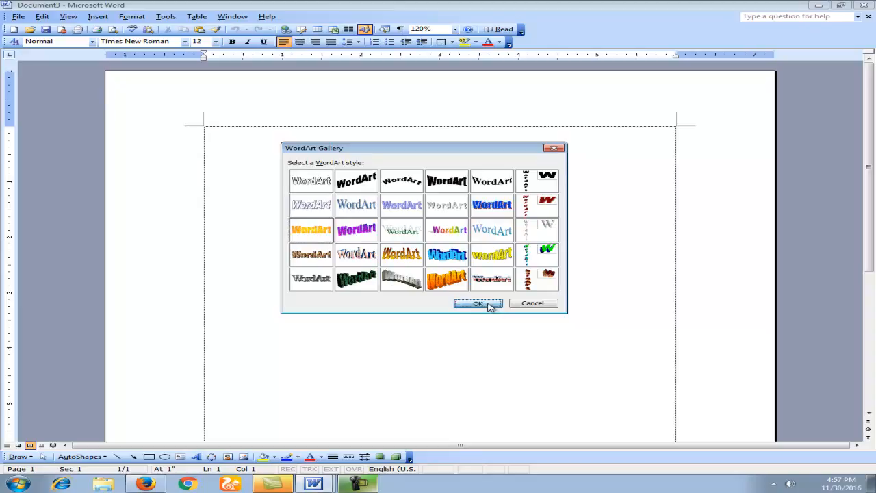
# - Replace the WordArt placeholder text with "Creative Multimedia" and place it in the document
pyautogui.moveTo(479, 219); pyautogui.dragTo(273, 206)
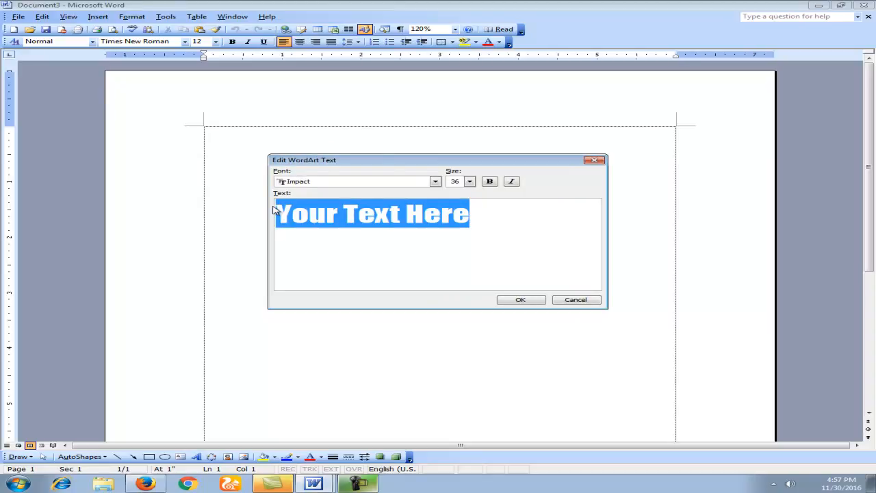
pyautogui.write('Creative')
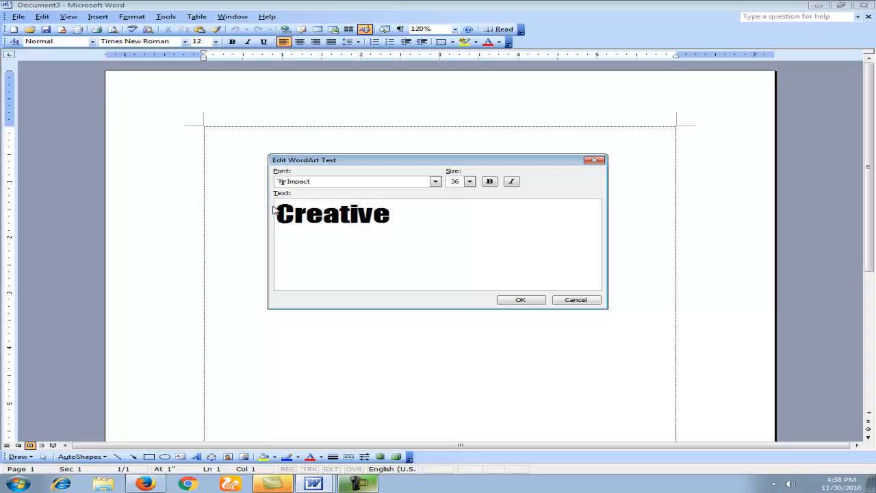
pyautogui.write('MU')
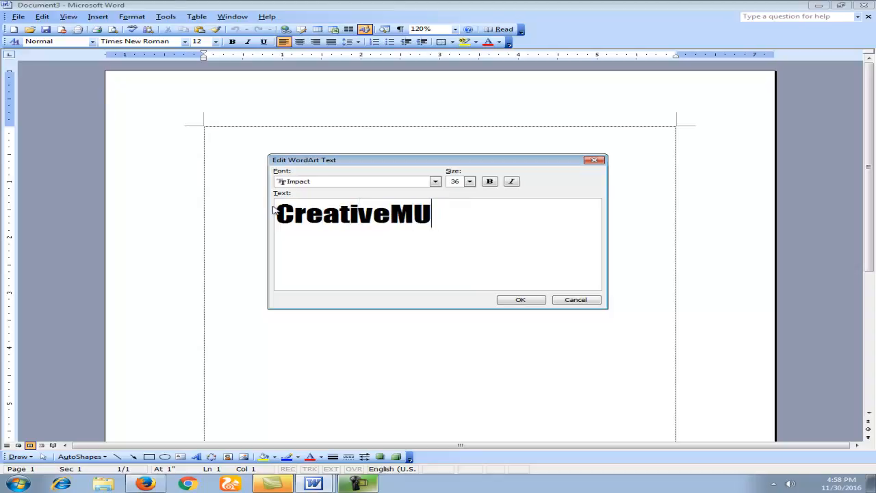
pyautogui.press('BackSpace')
pyautogui.press('BackSpace')
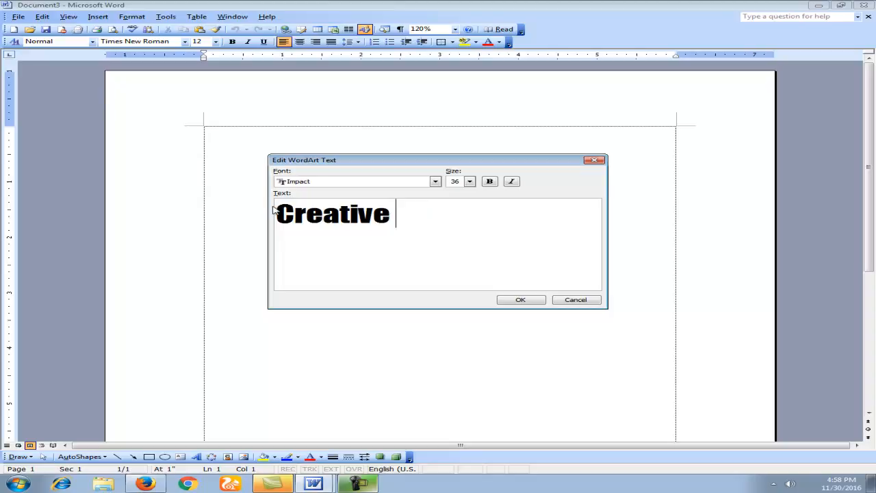
pyautogui.write('Multime')
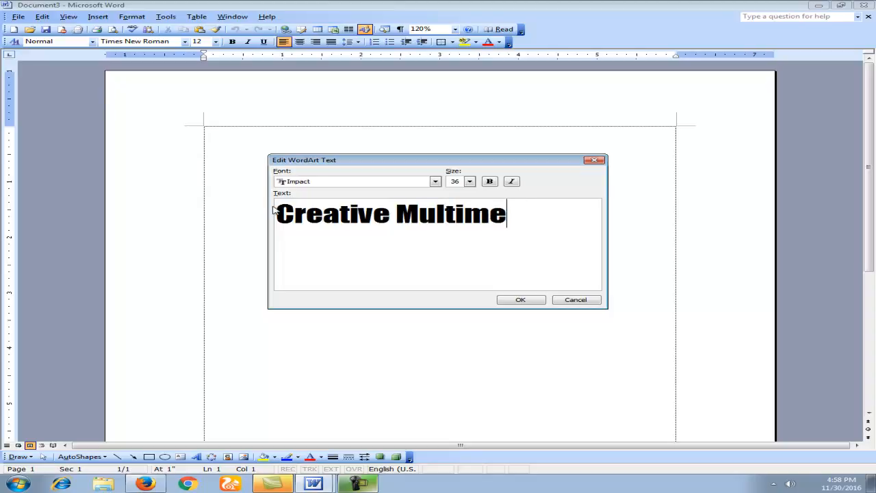
pyautogui.write('dia')
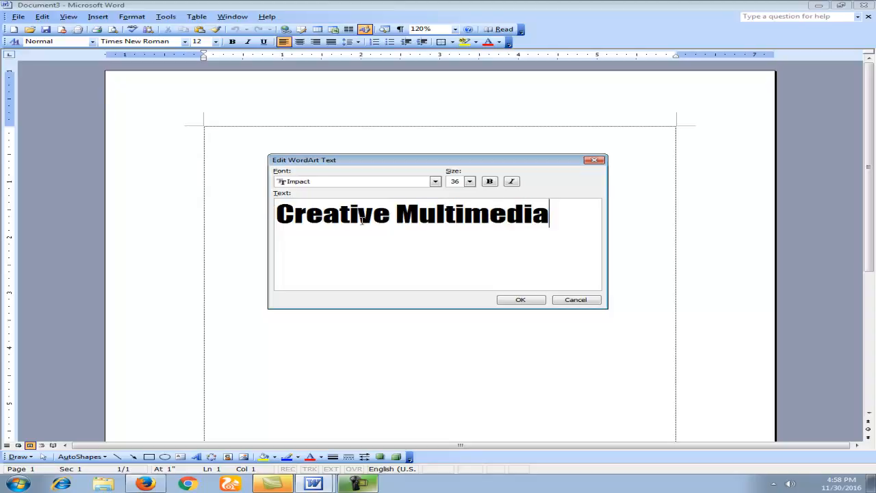
pyautogui.click(501, 301)
# - Select the Creative Multimedia WordArt and move the WordArt toolbar just below it
pyautogui.click(342, 151)
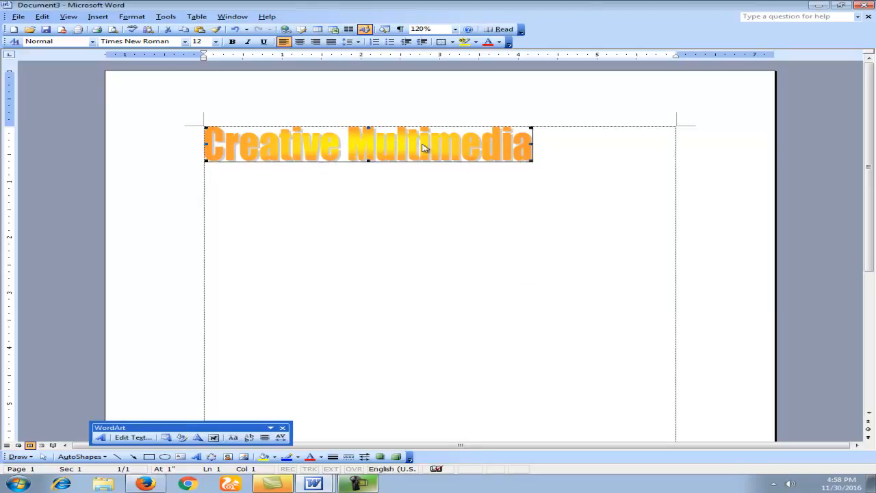
pyautogui.moveTo(180, 428); pyautogui.dragTo(512, 206)
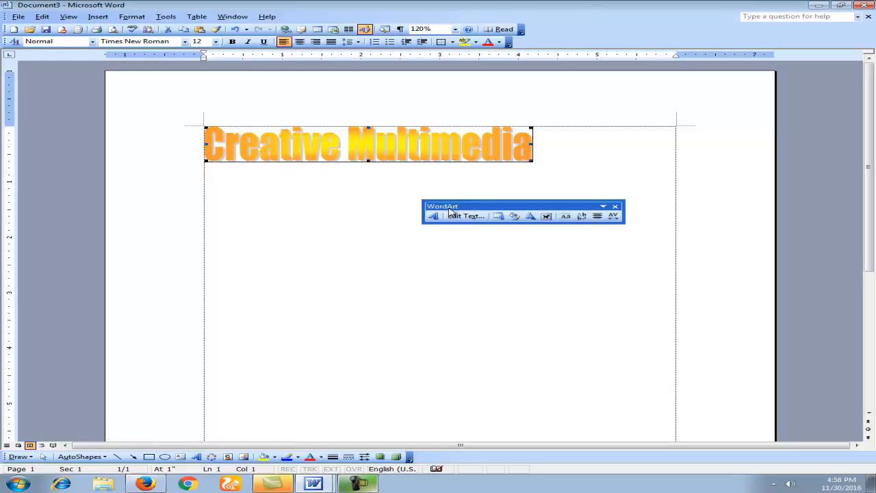
pyautogui.moveTo(450, 208)
pyautogui.mouseDown()
pyautogui.moveTo(300, 267)
pyautogui.moveTo(517, 224)
pyautogui.moveTo(455, 192)
pyautogui.moveTo(438, 207)
pyautogui.mouseUp()
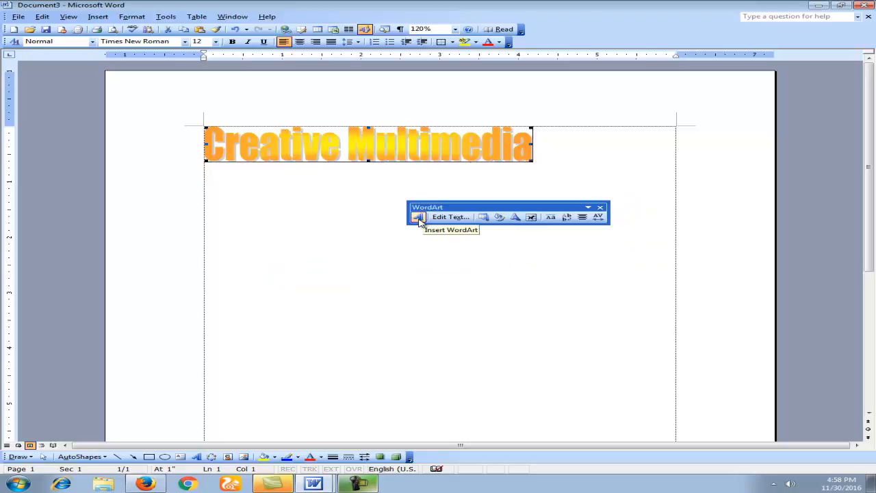
# - Insert a trial WordArt with placeholder text in the purple style of the gallery's third row, second column, and delete it
pyautogui.click(418, 217)
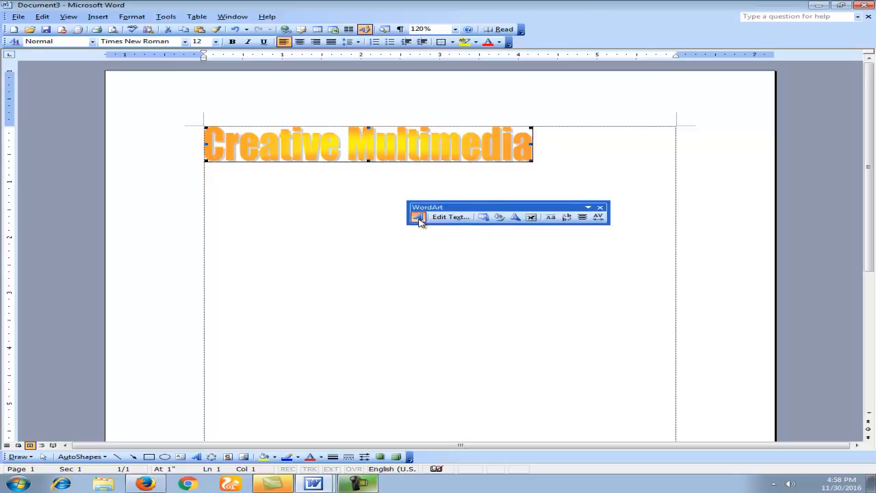
pyautogui.click(356, 230)
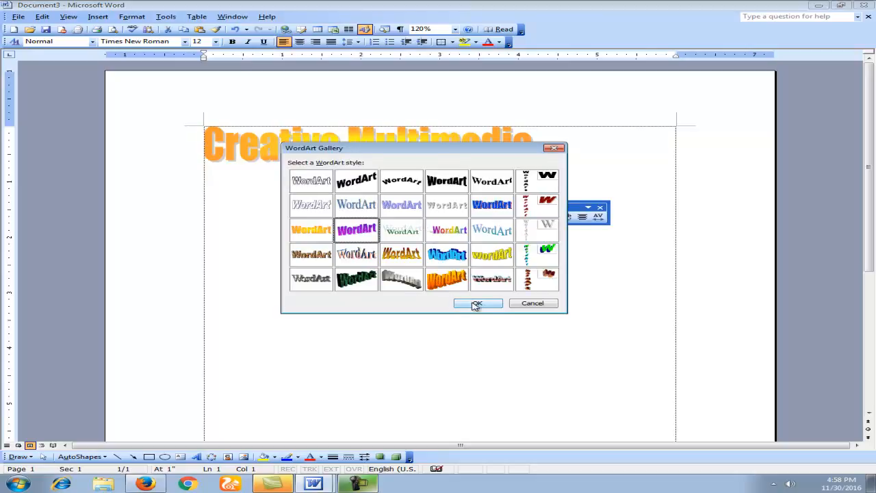
pyautogui.click(482, 302)
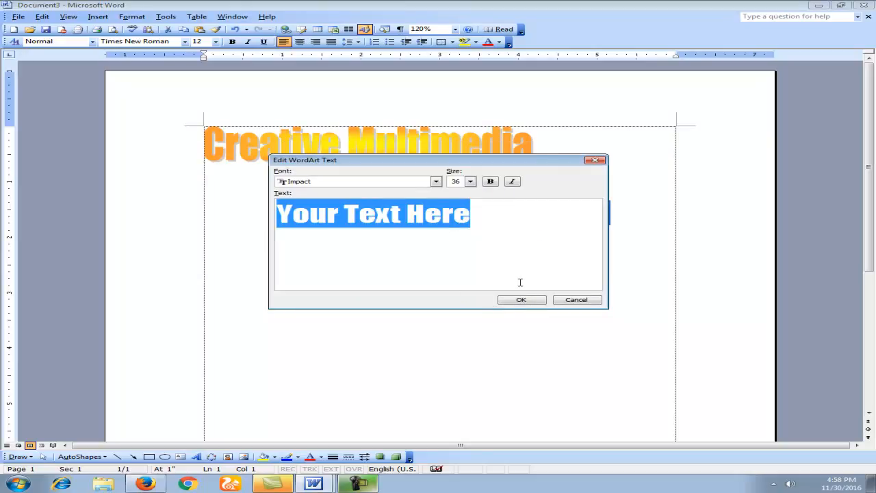
pyautogui.click(521, 300)
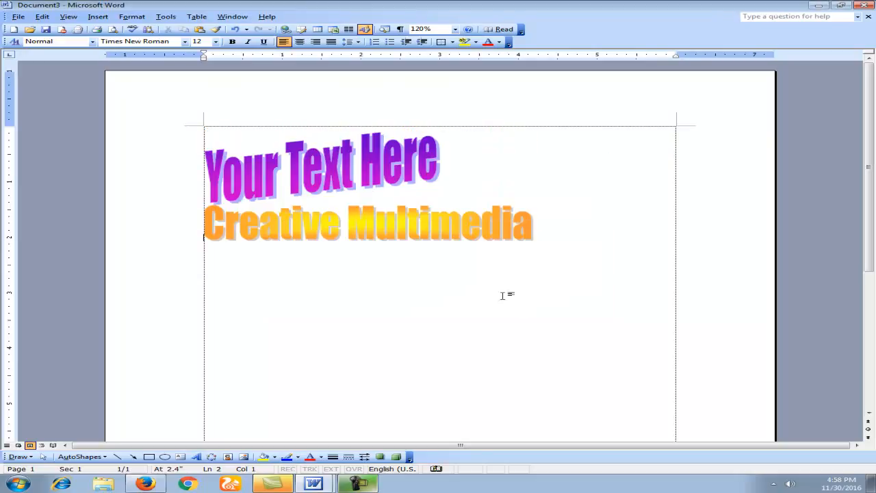
pyautogui.click(257, 164)
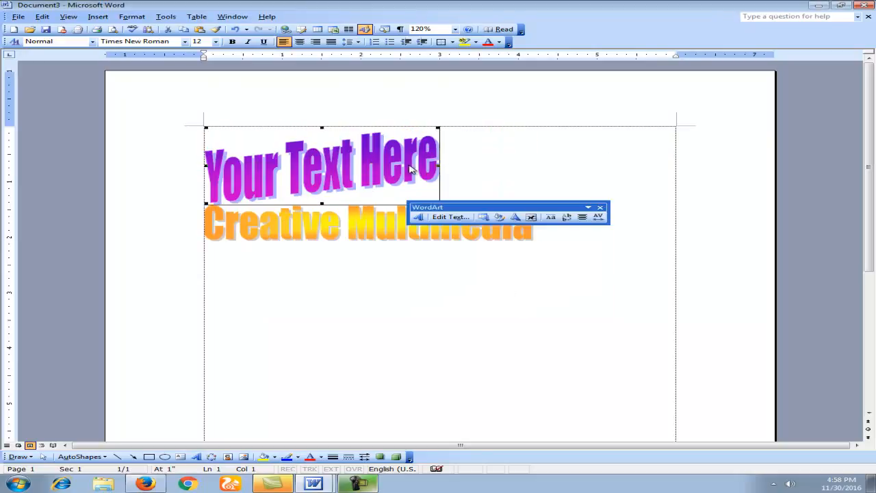
pyautogui.press('Delete')
# - Shorten the text of the Creative Multimedia WordArt to "Creative"
pyautogui.click(355, 158)
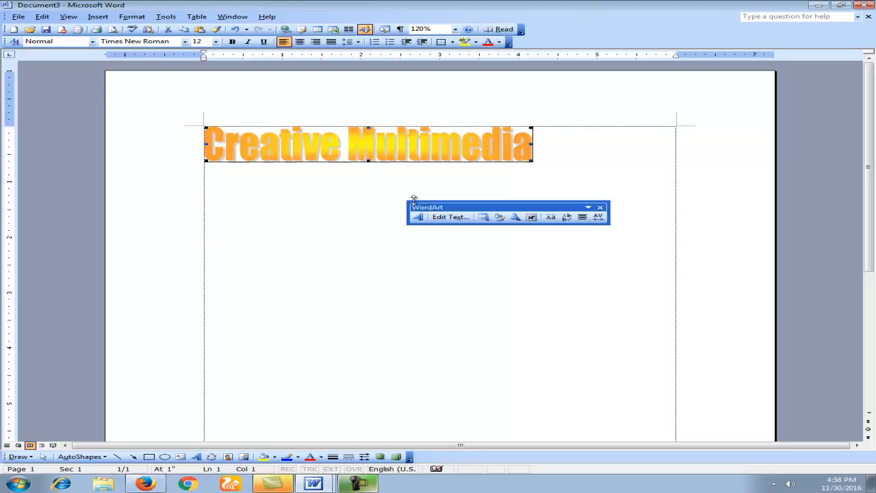
pyautogui.click(450, 217)
pyautogui.click(555, 220)
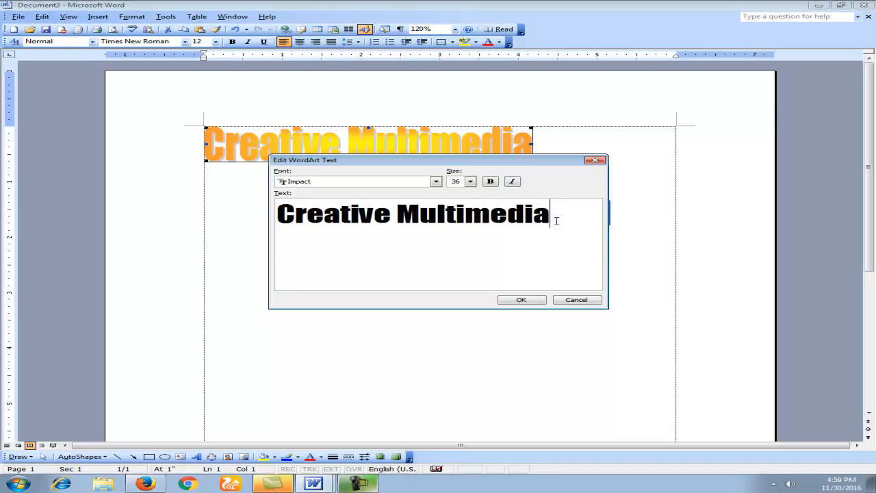
pyautogui.press('BackSpace')
pyautogui.press('BackSpace')
pyautogui.press('BackSpace')
pyautogui.press('BackSpace')
pyautogui.press('BackSpace')
pyautogui.press('BackSpace')
pyautogui.press('BackSpace')
pyautogui.press('BackSpace')
pyautogui.press('BackSpace')
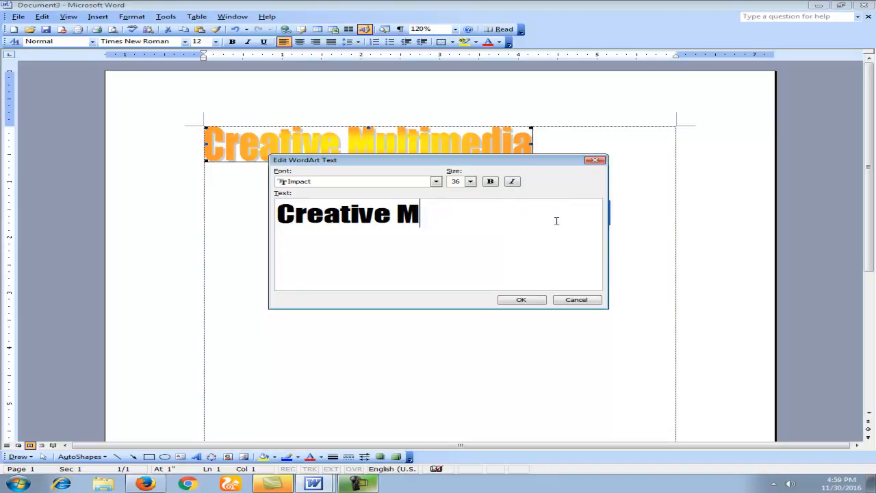
pyautogui.press('BackSpace')
pyautogui.click(535, 297)
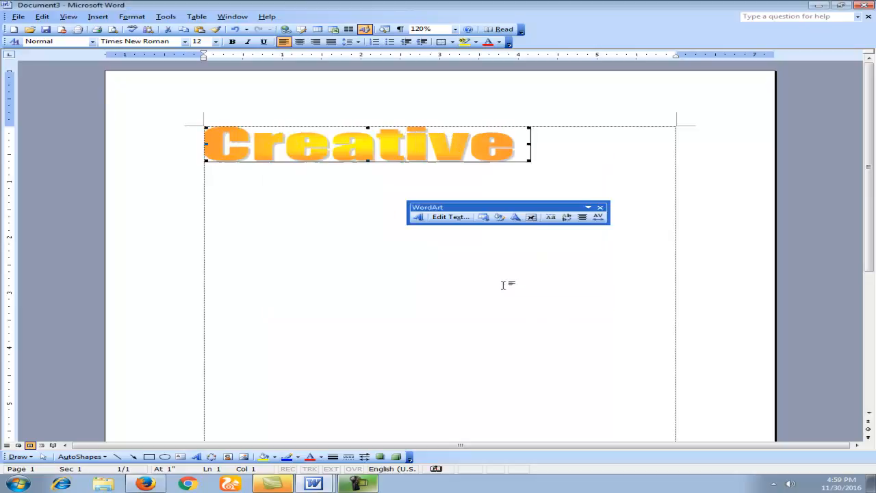
# - Change the Creative WordArt to the black slanted style in the gallery's first row, second column
pyautogui.click(485, 218)
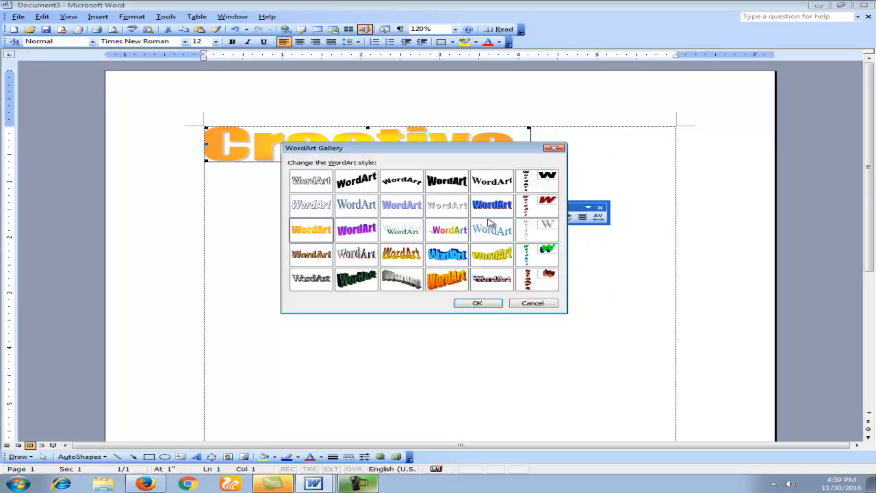
pyautogui.click(356, 183)
pyautogui.click(475, 303)
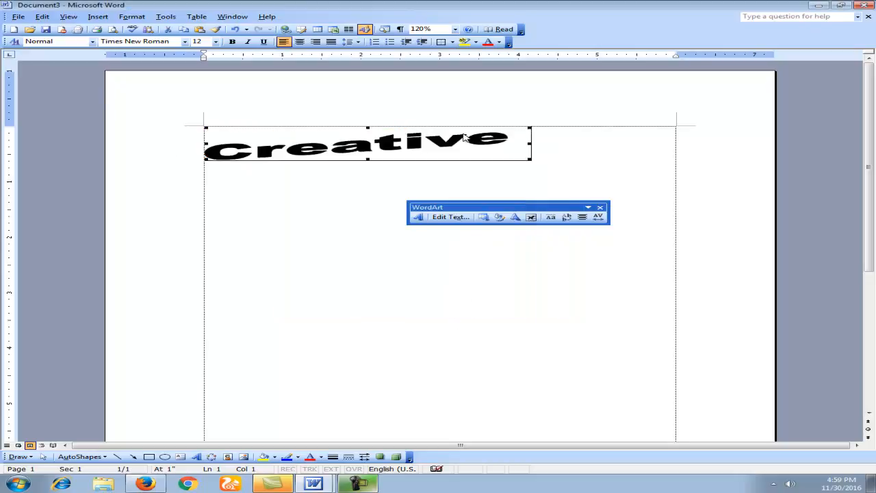
# - Set the Creative WordArt's fill color to red
pyautogui.click(499, 217)
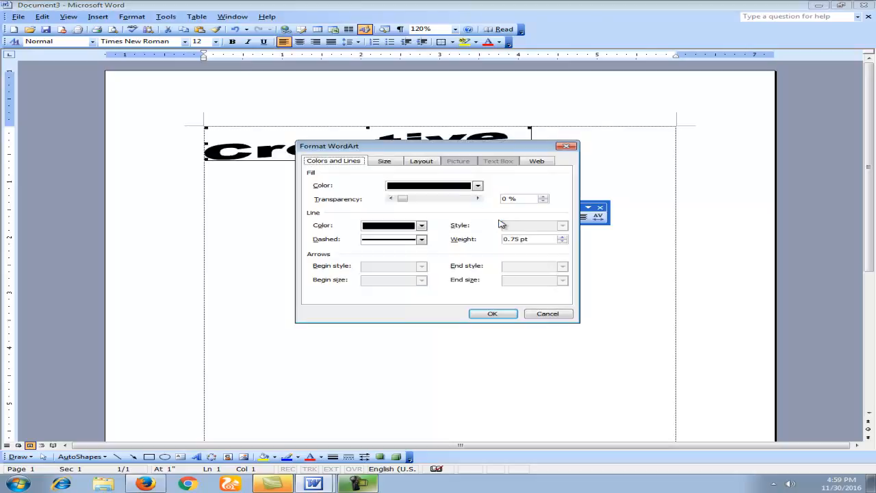
pyautogui.click(477, 186)
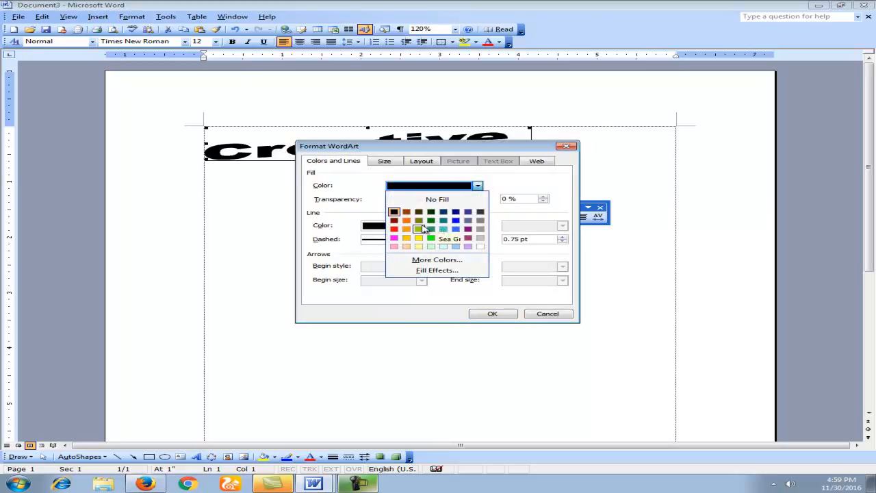
pyautogui.click(394, 230)
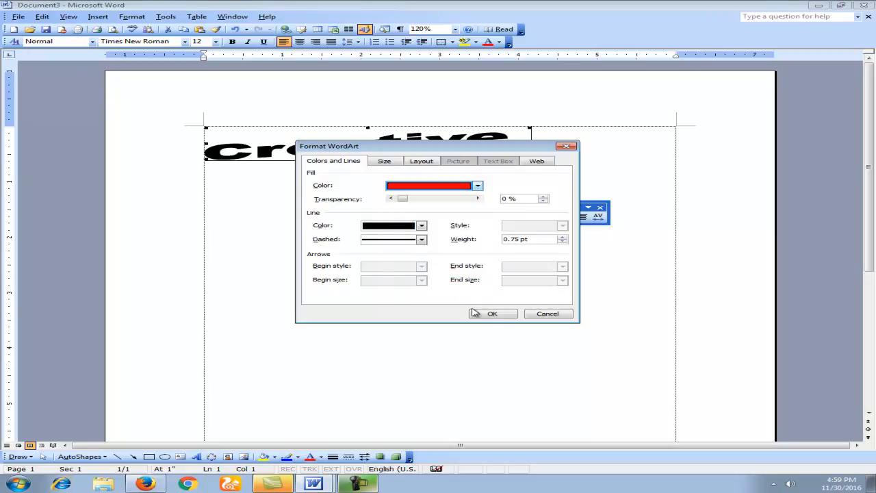
pyautogui.click(490, 313)
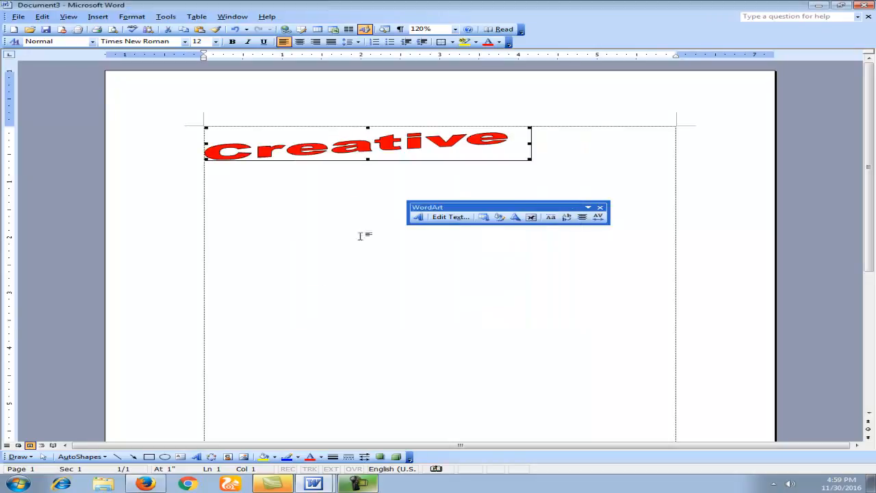
# - Give the Creative WordArt a Sea Green outline with a dotted line pattern
pyautogui.click(499, 217)
pyautogui.click(403, 226)
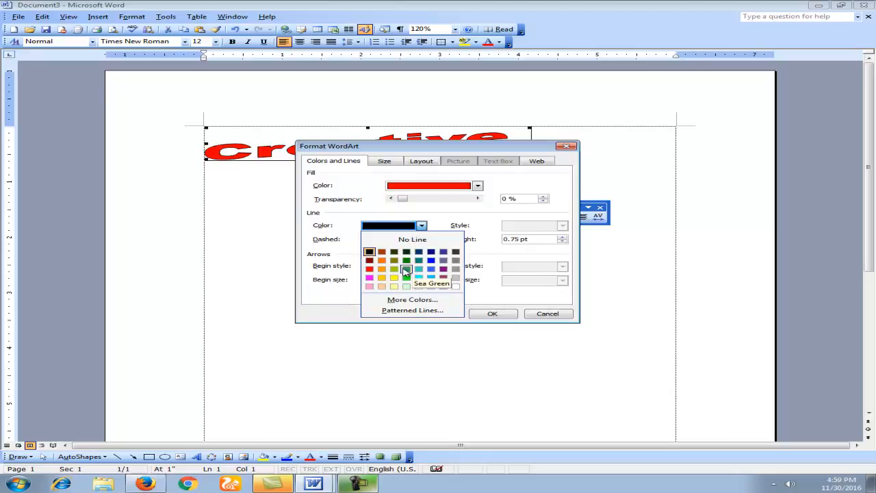
pyautogui.click(406, 273)
pyautogui.click(409, 239)
pyautogui.click(401, 264)
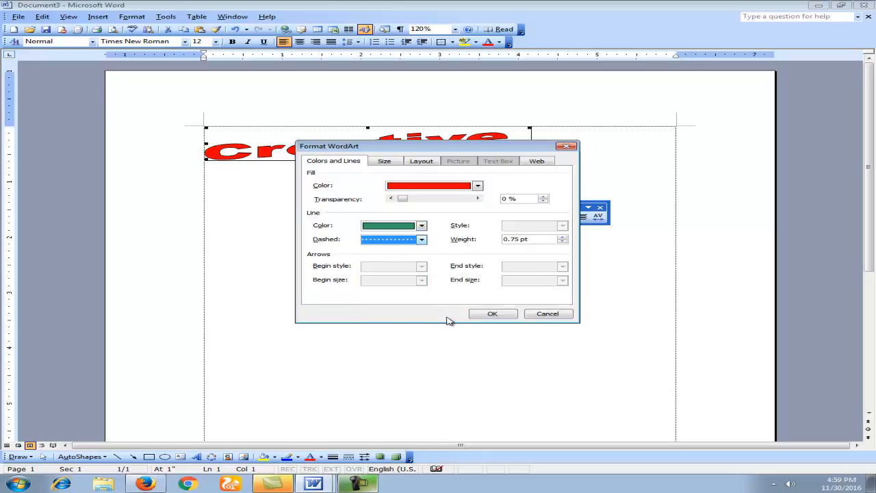
pyautogui.click(504, 314)
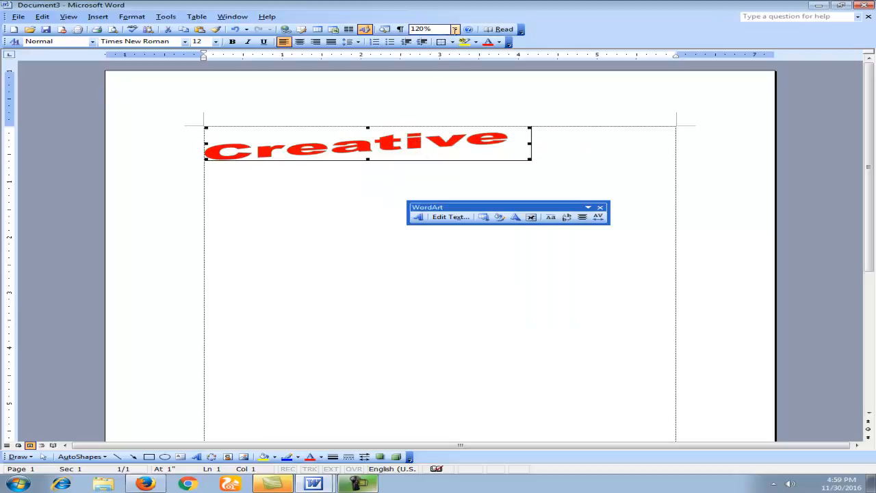
# - Enlarge the document to 500% to examine the WordArt's dotted outline, and set the zoom to 100%
pyautogui.click(454, 29)
pyautogui.click(422, 39)
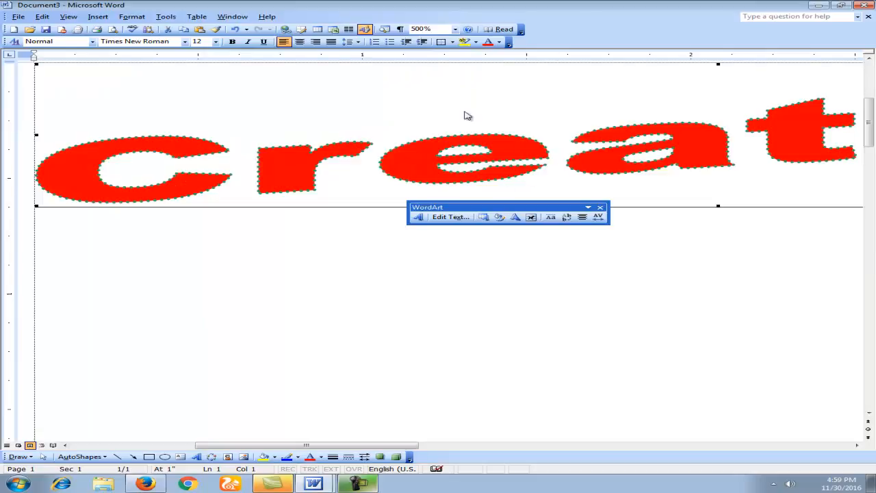
pyautogui.click(455, 29)
pyautogui.click(435, 60)
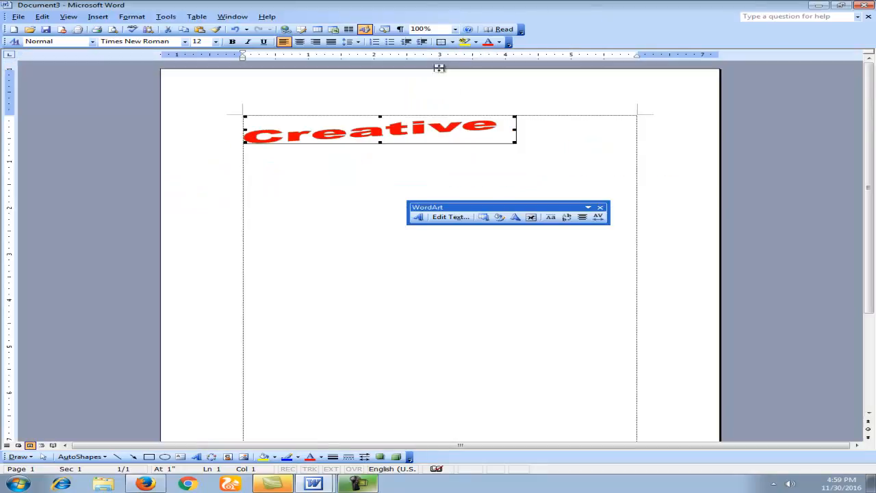
# - Apply a two-color gradient fill in red and white to the Creative WordArt
pyautogui.click(499, 217)
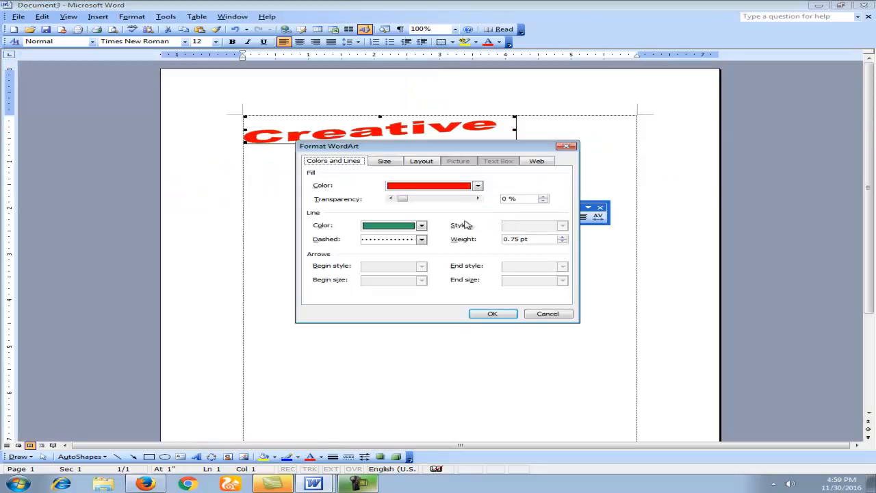
pyautogui.click(410, 226)
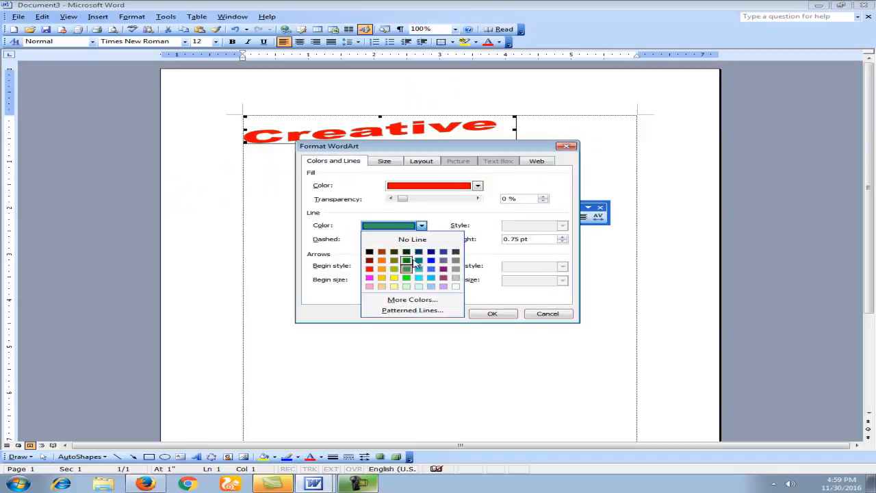
pyautogui.click(394, 185)
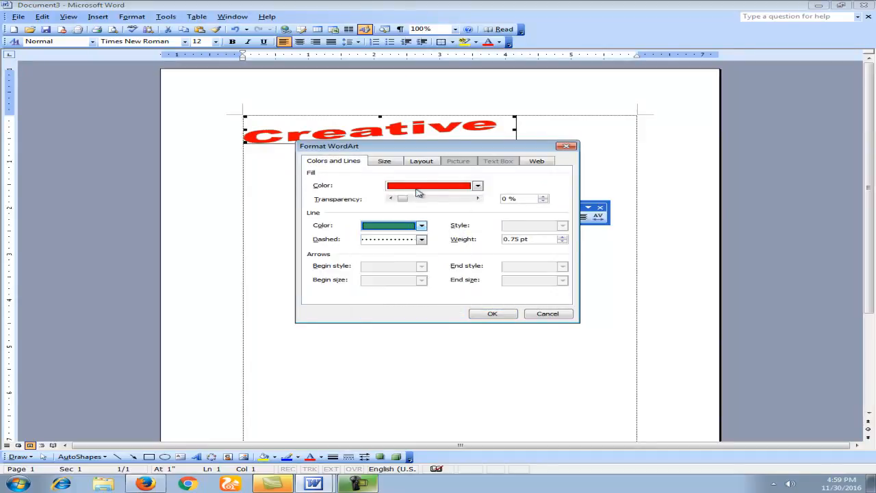
pyautogui.click(416, 186)
pyautogui.click(360, 185)
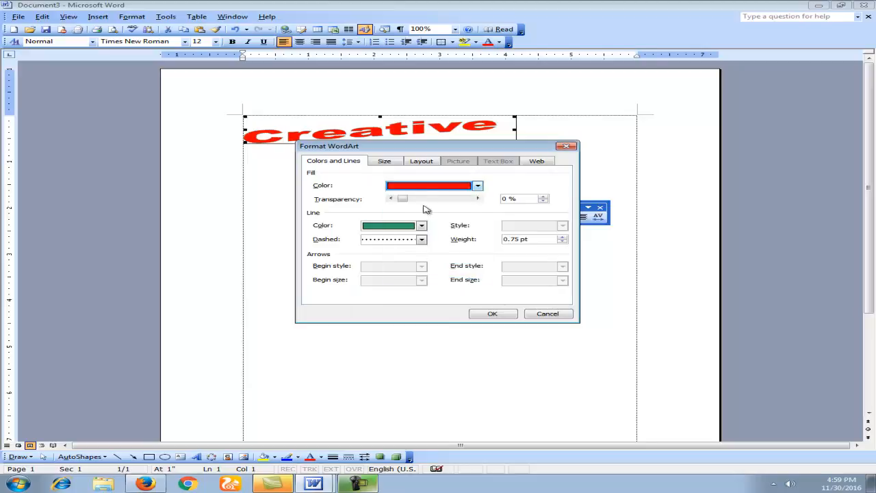
pyautogui.click(438, 186)
pyautogui.click(438, 270)
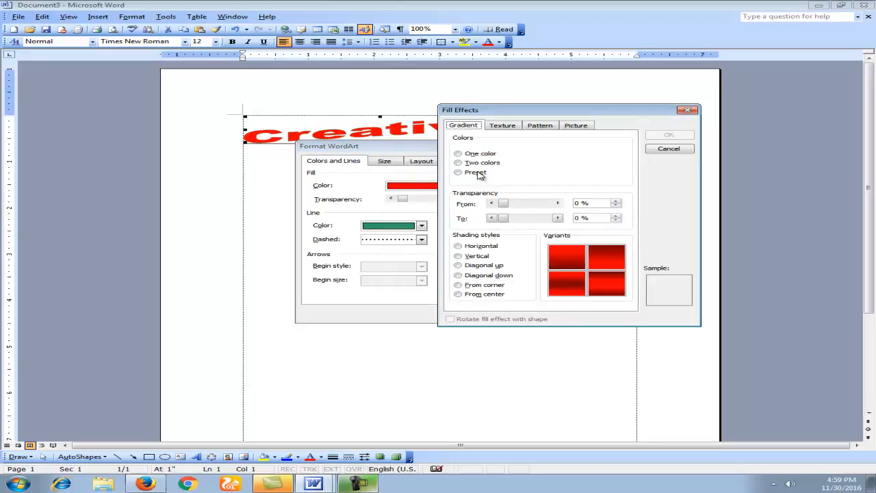
pyautogui.click(482, 162)
pyautogui.click(669, 134)
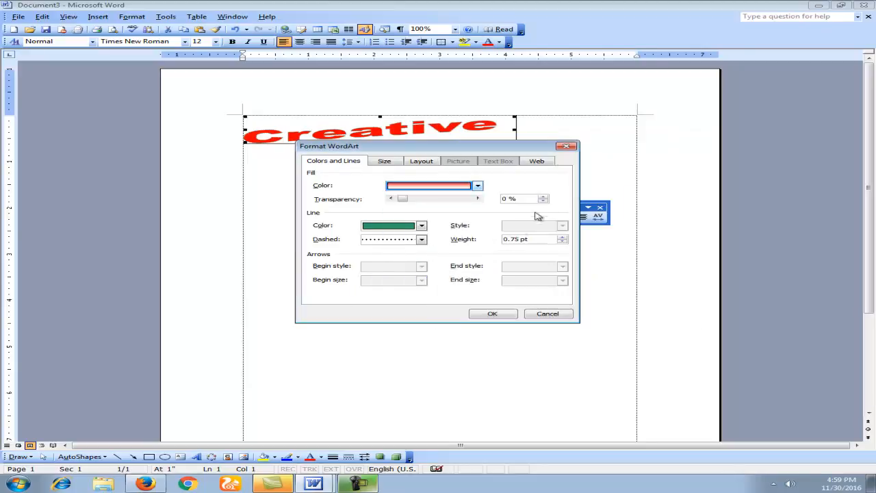
pyautogui.click(483, 312)
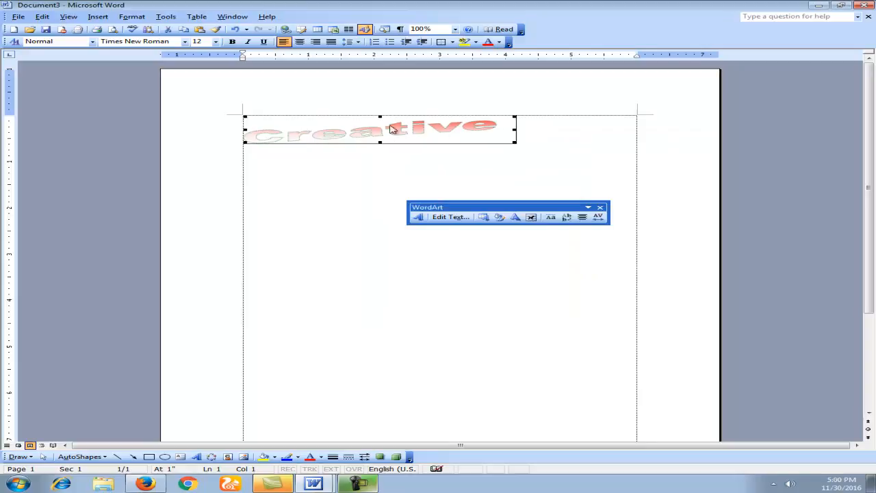
# - Fill the Creative WordArt with the Woven mat texture
pyautogui.click(498, 217)
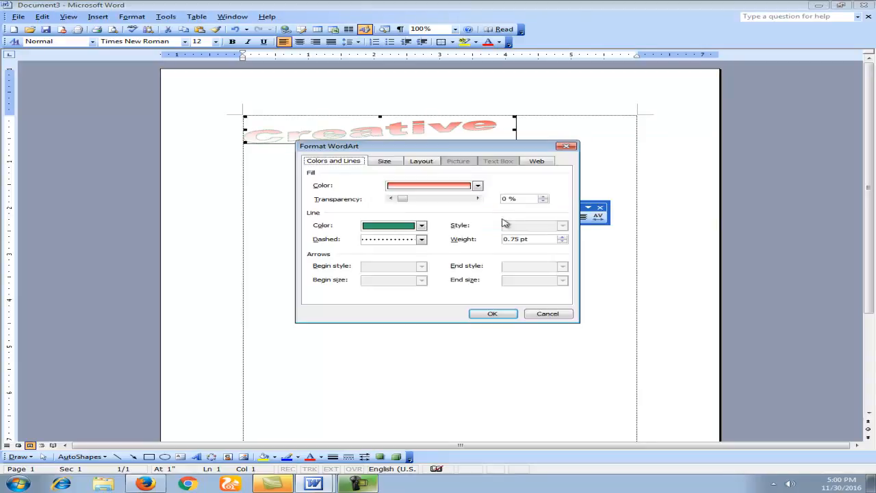
pyautogui.click(438, 186)
pyautogui.click(433, 268)
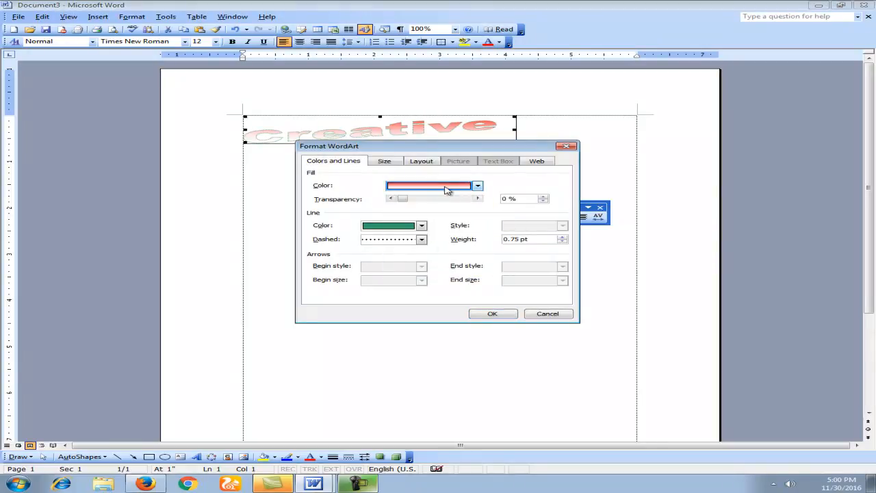
pyautogui.click(445, 187)
pyautogui.click(436, 269)
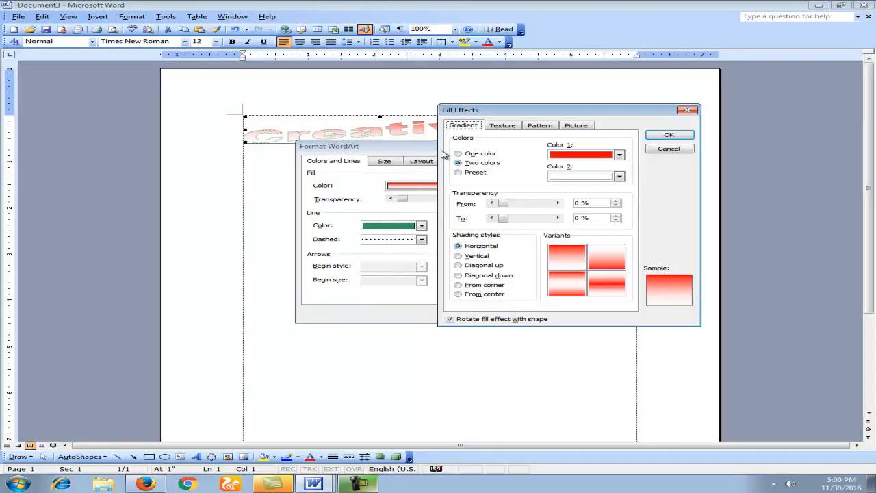
pyautogui.click(498, 126)
pyautogui.click(593, 251)
pyautogui.click(668, 135)
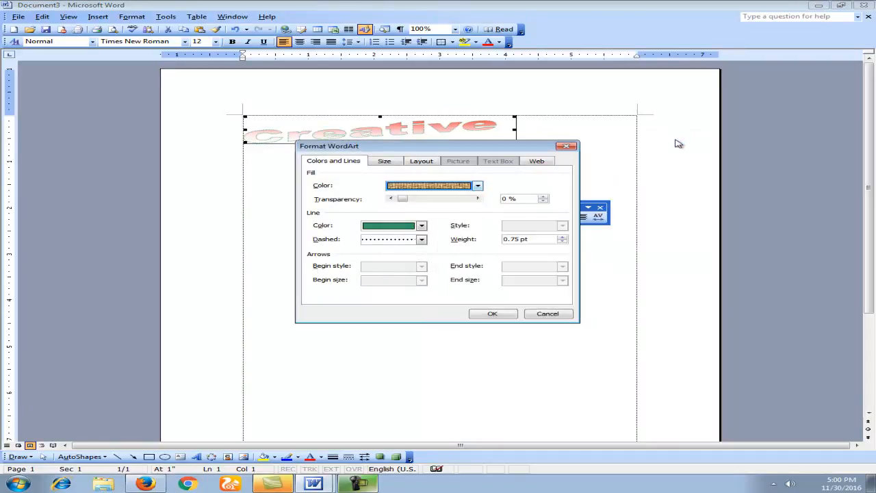
pyautogui.click(498, 312)
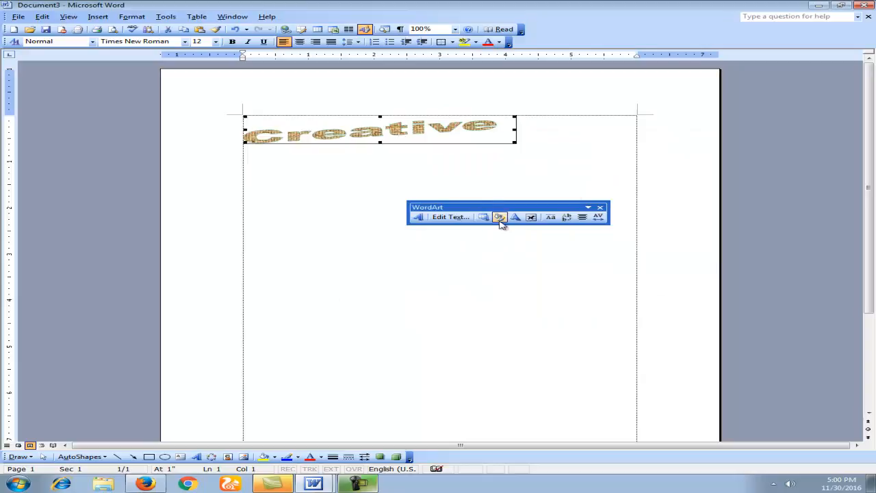
# - Fill the Creative WordArt with the Solid diamond pattern, using a lime green foreground on a white background
pyautogui.click(499, 218)
pyautogui.click(478, 185)
pyautogui.click(438, 270)
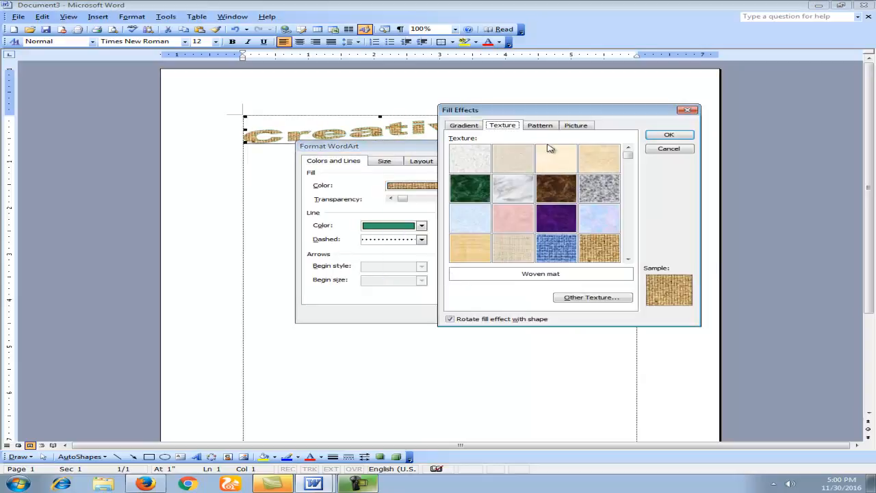
pyautogui.click(551, 125)
pyautogui.click(594, 210)
pyautogui.click(617, 210)
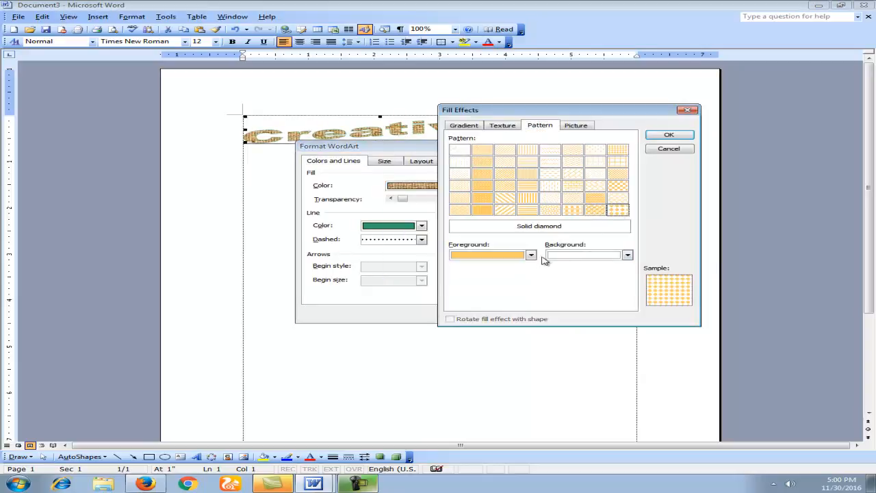
pyautogui.click(530, 255)
pyautogui.click(481, 284)
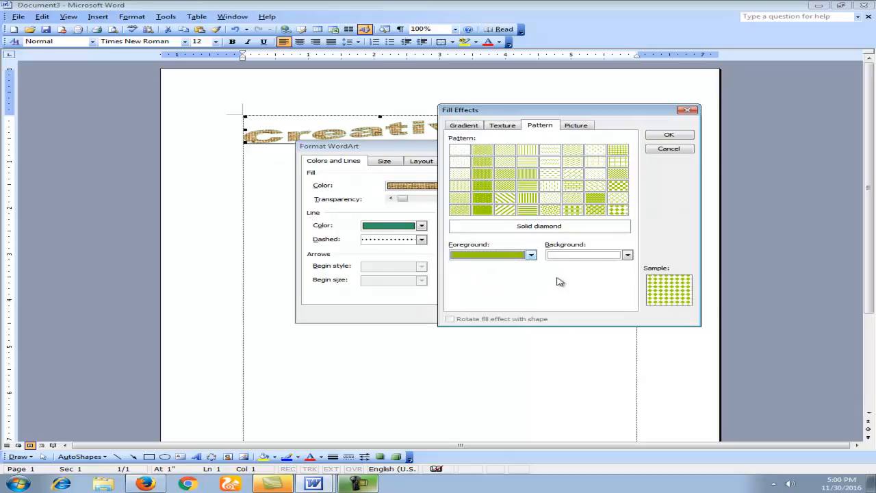
pyautogui.click(669, 134)
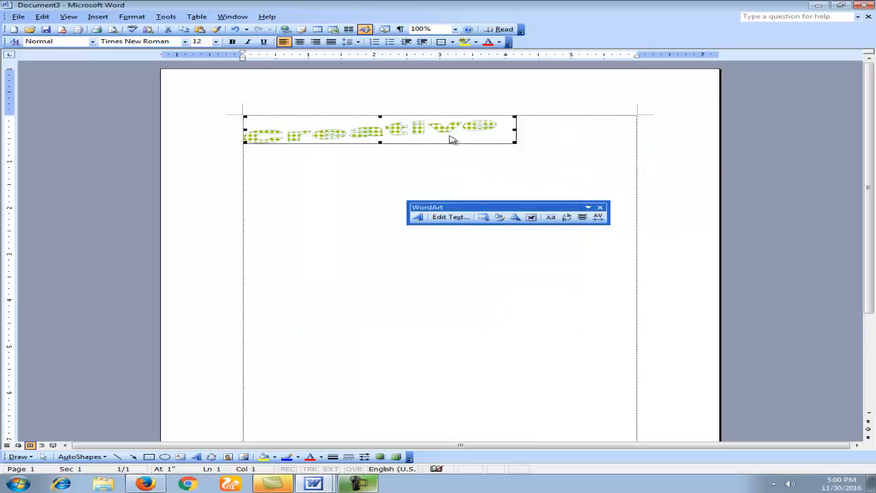
# - Fill the Creative WordArt with the building picture asd from the Desktop
pyautogui.click(499, 218)
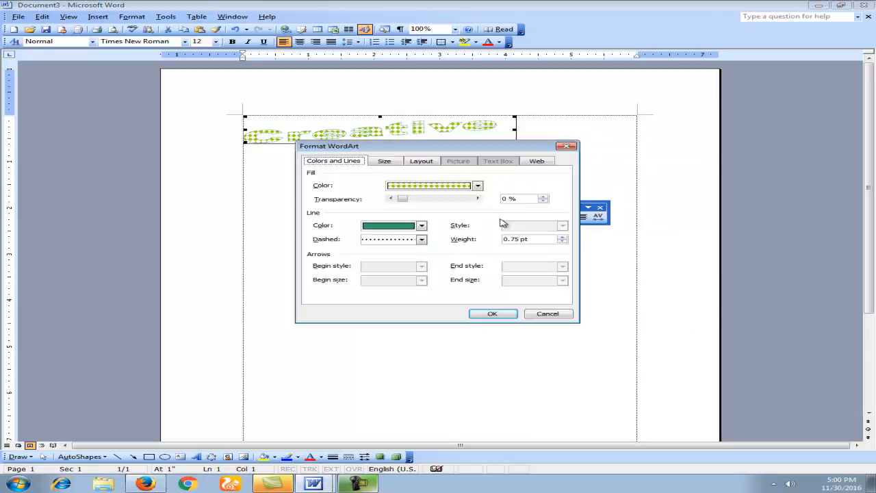
pyautogui.click(453, 186)
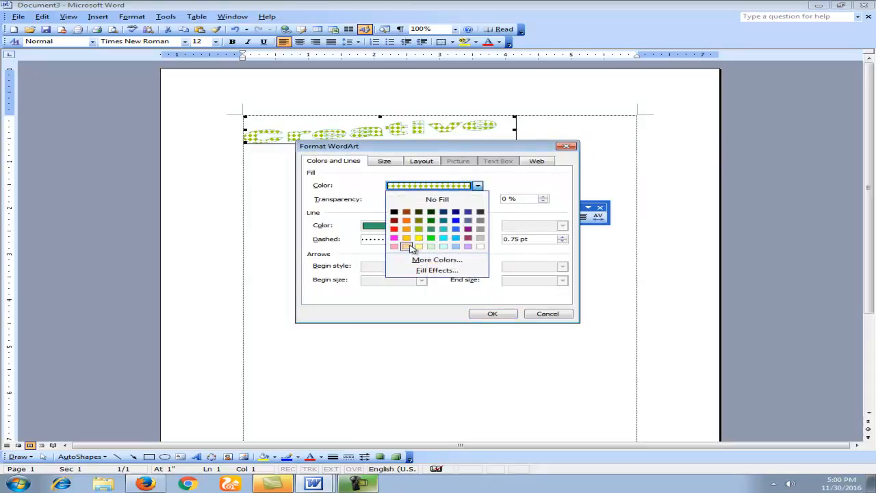
pyautogui.click(429, 271)
pyautogui.click(587, 129)
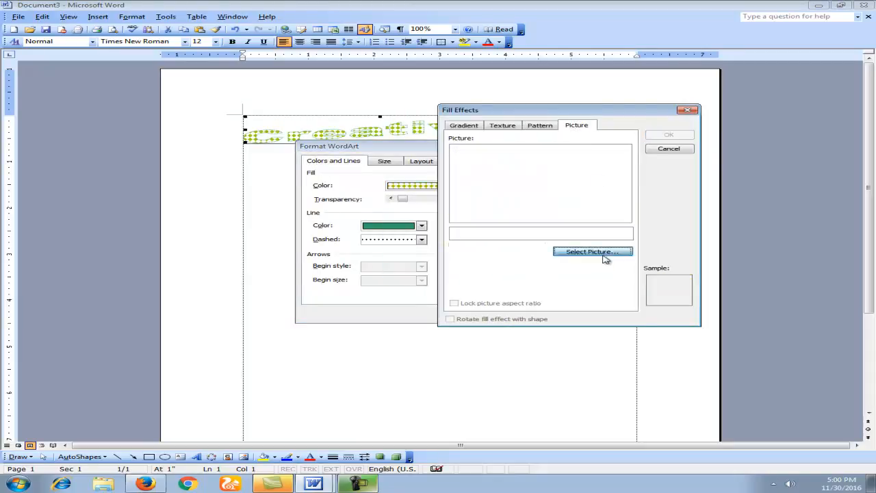
pyautogui.click(606, 256)
pyautogui.click(431, 241)
pyautogui.click(379, 283)
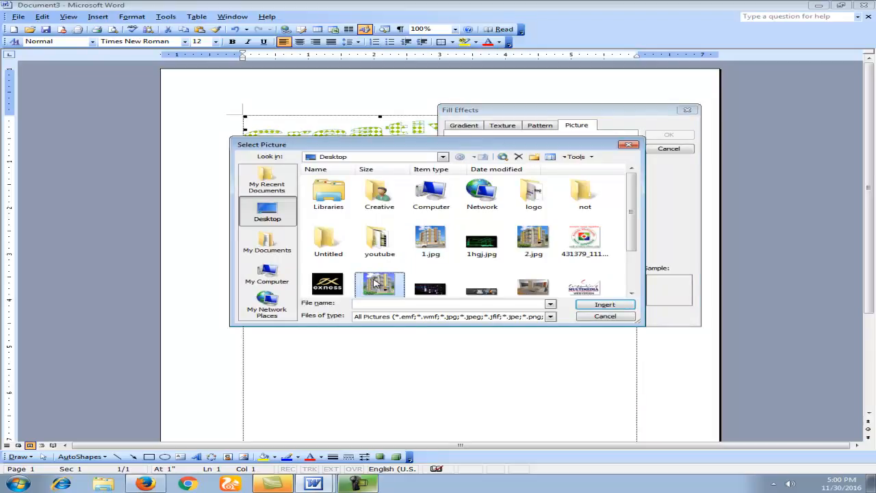
pyautogui.click(605, 304)
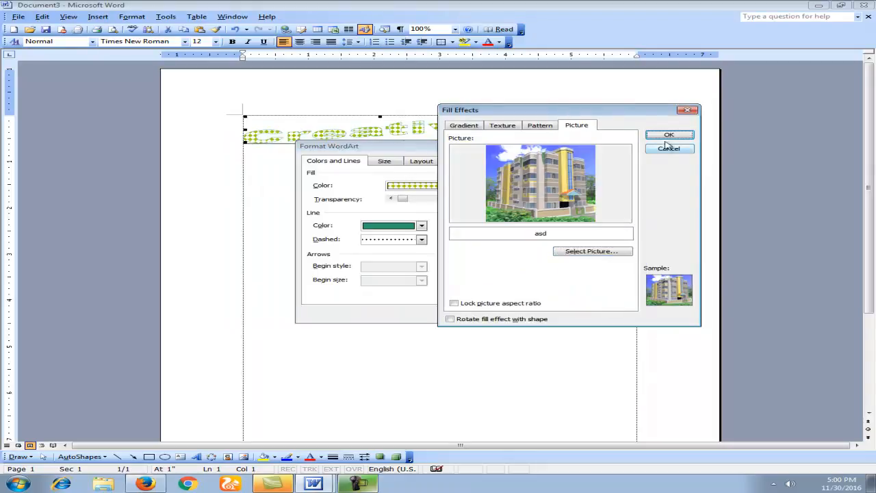
pyautogui.click(668, 135)
pyautogui.click(502, 313)
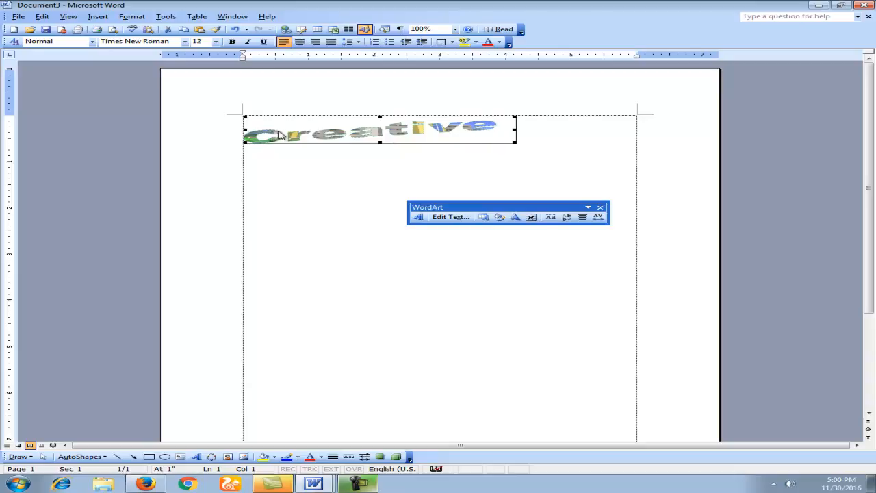
# - Change the Creative WordArt's fill to solid black
pyautogui.click(501, 218)
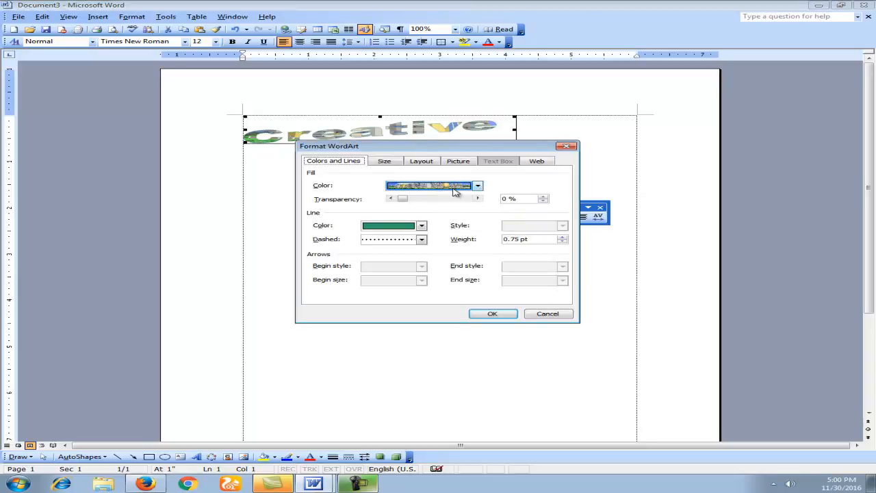
pyautogui.click(550, 312)
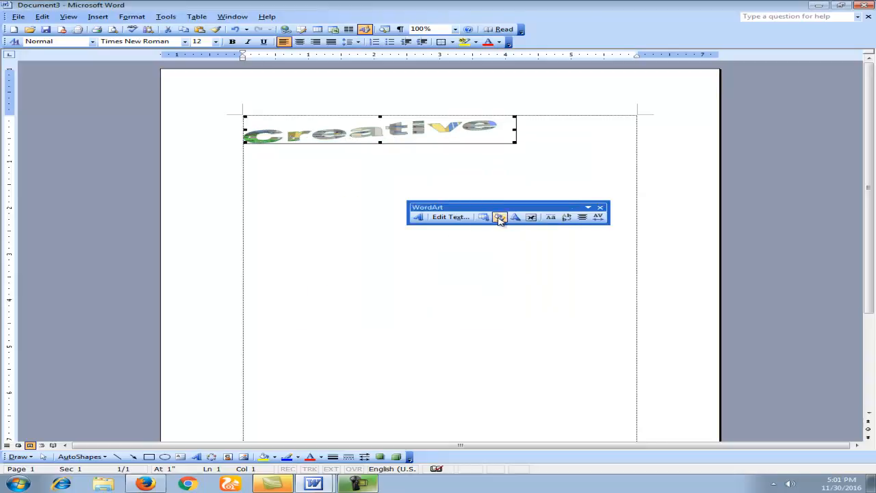
pyautogui.click(500, 218)
pyautogui.click(411, 186)
pyautogui.click(393, 211)
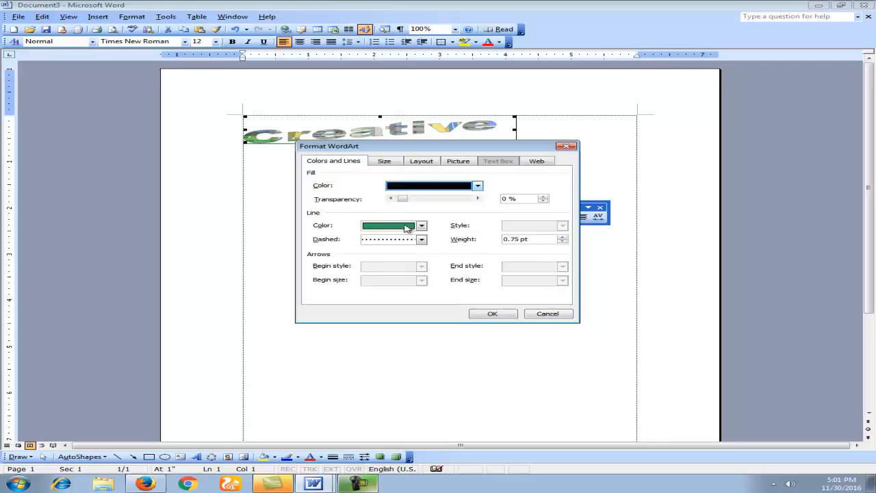
pyautogui.click(491, 313)
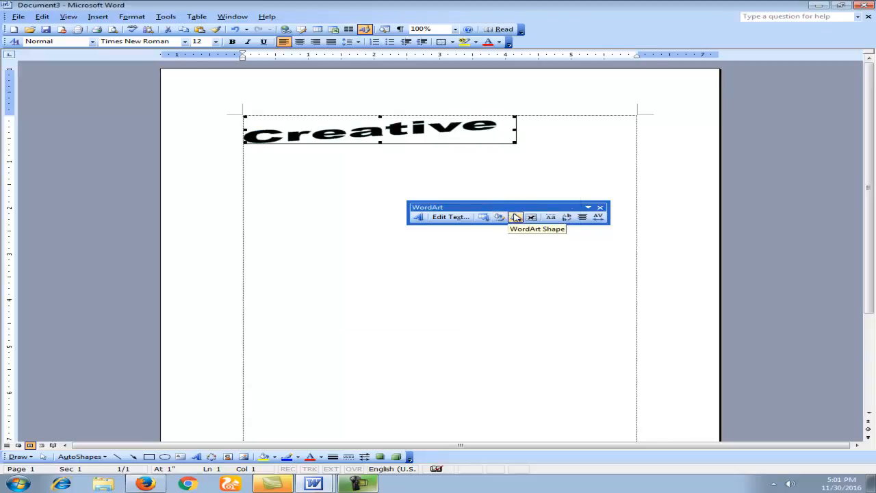
# - Try several curved and straight WordArt shapes on the Creative text, finishing with a wave shape
pyautogui.click(515, 217)
pyautogui.click(538, 247)
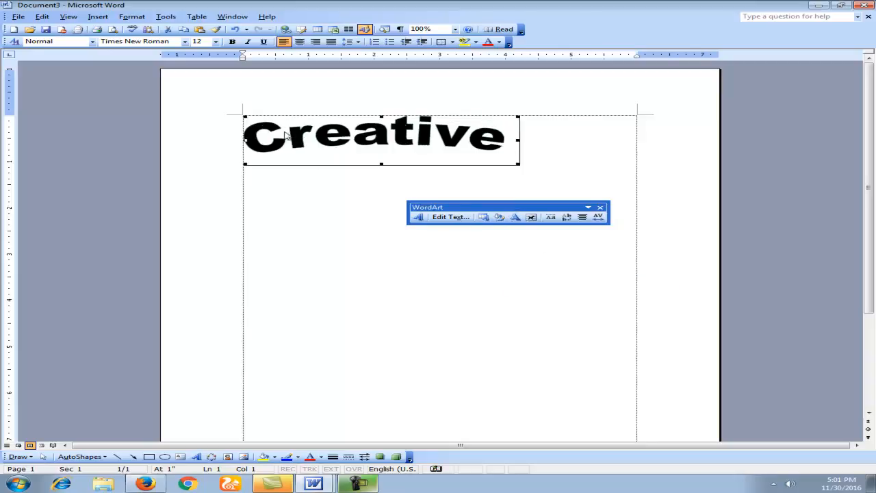
pyautogui.click(515, 216)
pyautogui.click(547, 240)
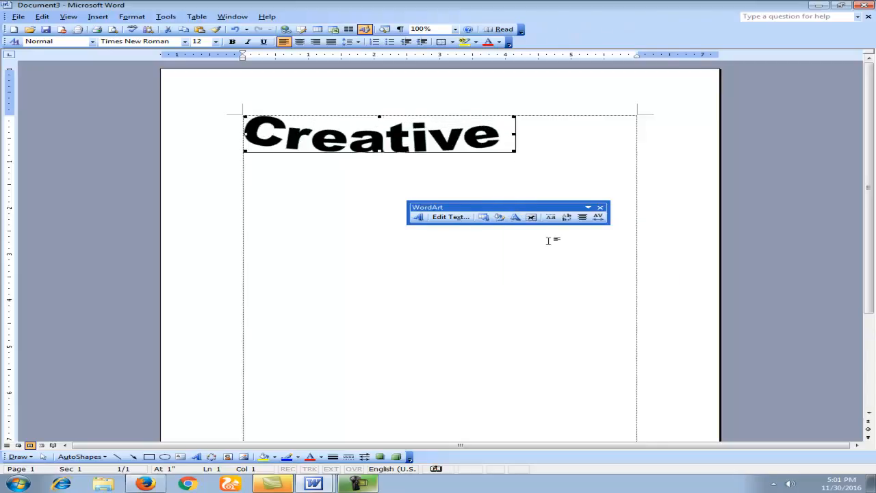
pyautogui.click(515, 217)
pyautogui.click(537, 255)
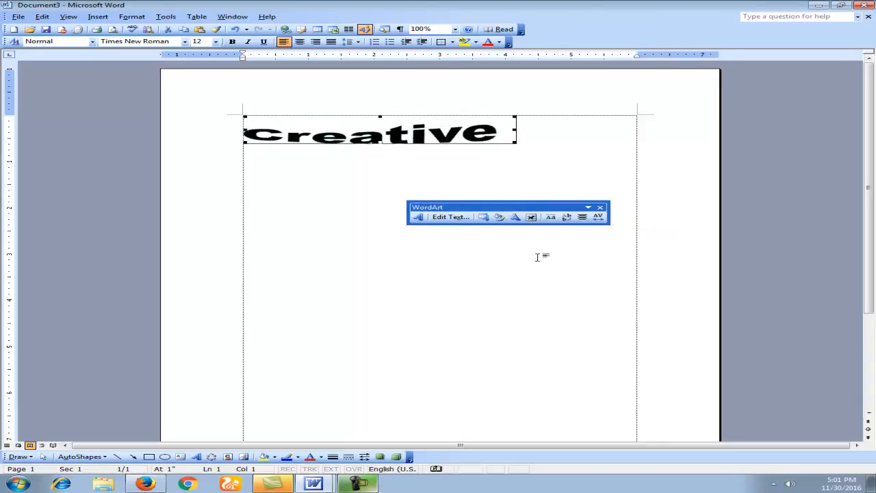
pyautogui.click(515, 217)
pyautogui.click(536, 230)
pyautogui.click(515, 217)
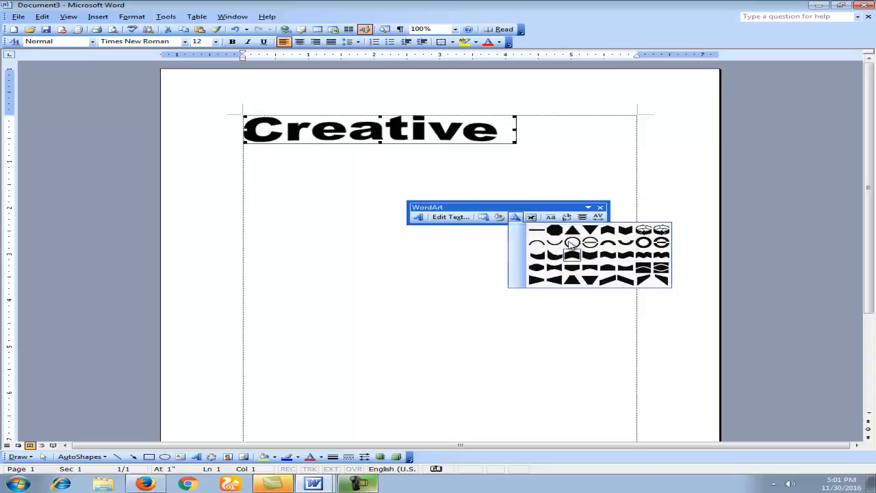
pyautogui.click(610, 256)
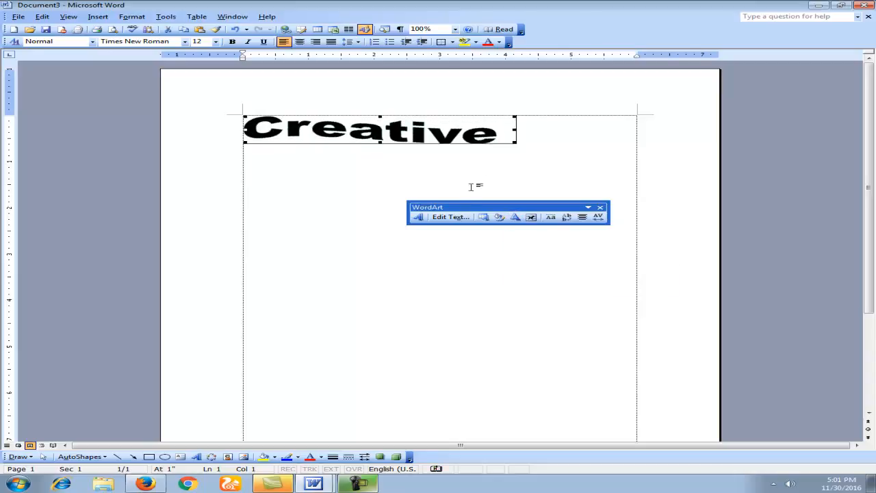
# - Close Document3 without saving it and return to creative.doc
pyautogui.click(531, 217)
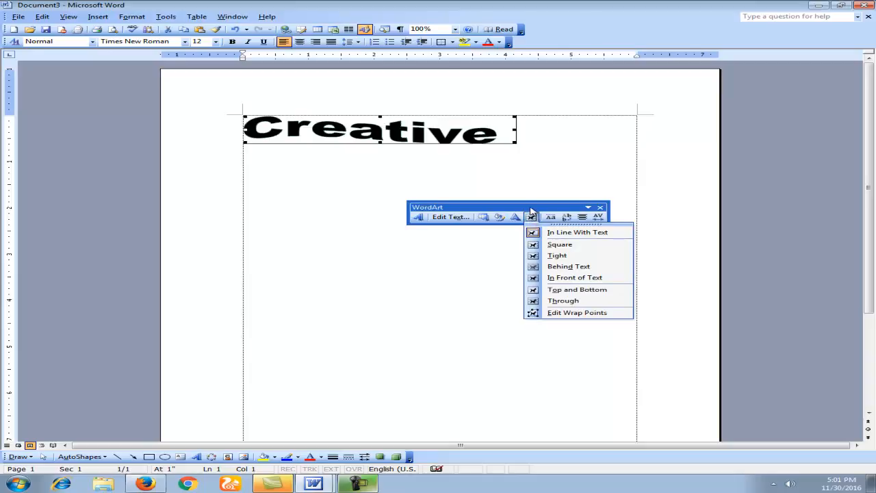
pyautogui.moveTo(533, 208); pyautogui.dragTo(539, 203)
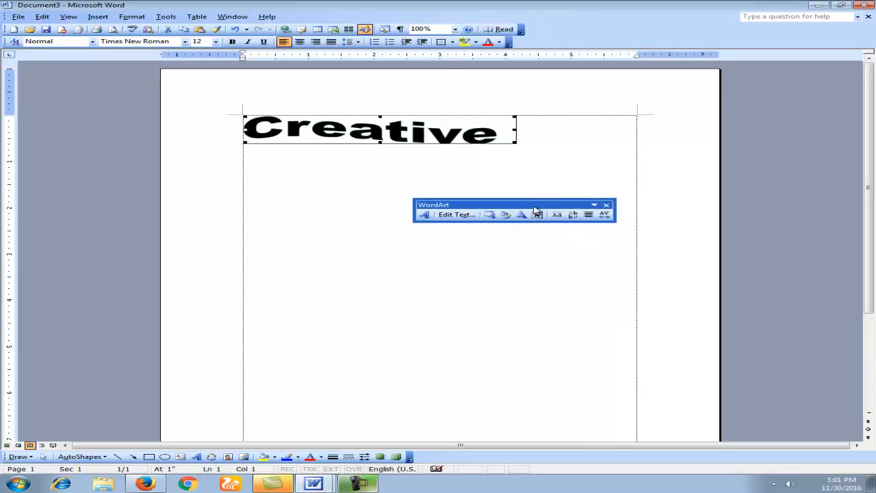
pyautogui.click(18, 17)
pyautogui.click(39, 53)
pyautogui.click(435, 266)
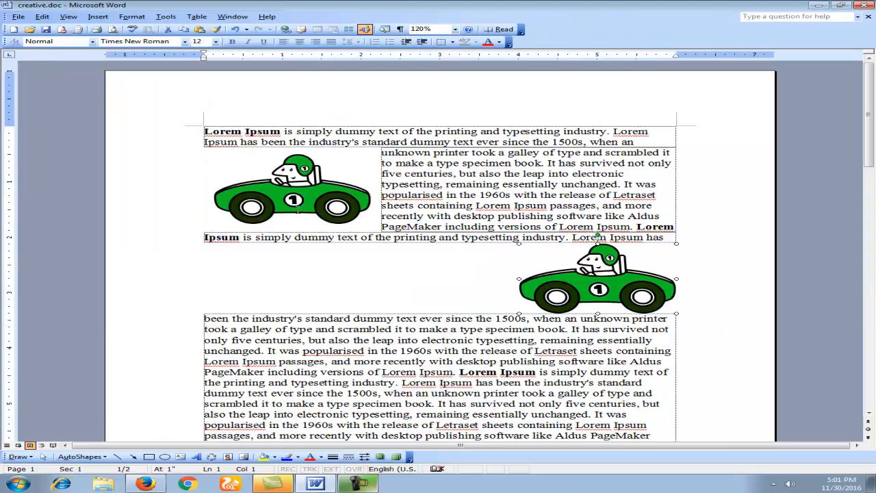
# - Delete both green race car clip arts from the Lorem Ipsum text
pyautogui.click(346, 184)
pyautogui.press('Delete')
pyautogui.click(605, 280)
pyautogui.press('Delete')
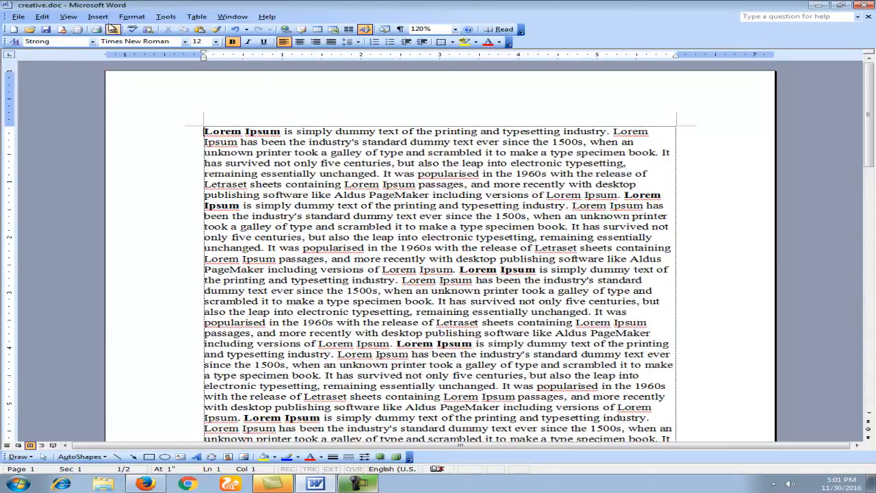
# - Insert WordArt reading "Creative" in the orange-yellow gradient gallery style at the start of the document
pyautogui.click(97, 16)
pyautogui.moveTo(143, 73)
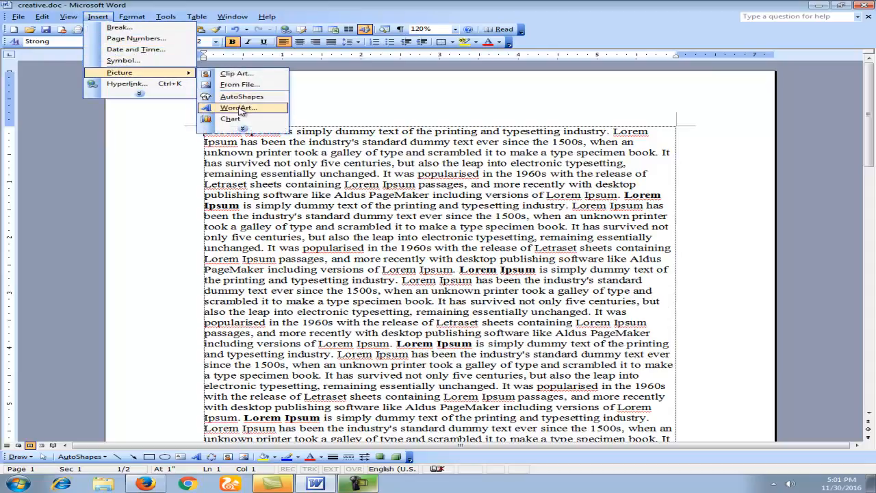
pyautogui.click(238, 107)
pyautogui.doubleClick(314, 230)
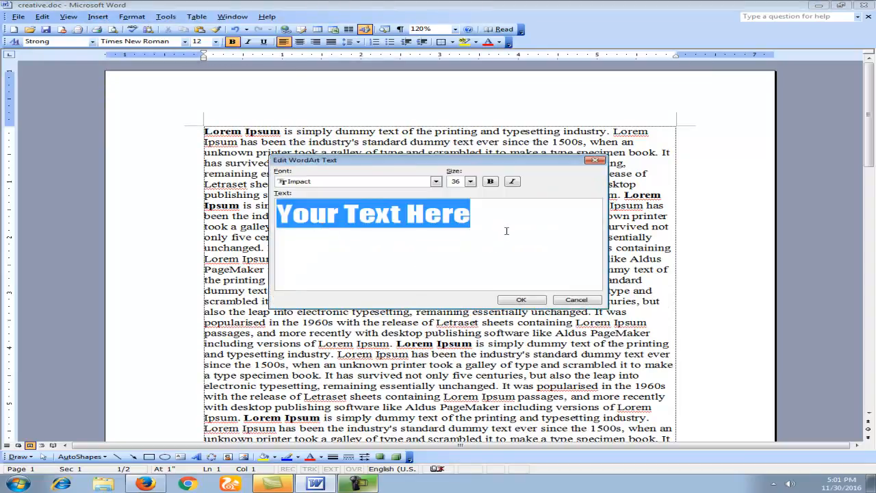
pyautogui.write('Crea')
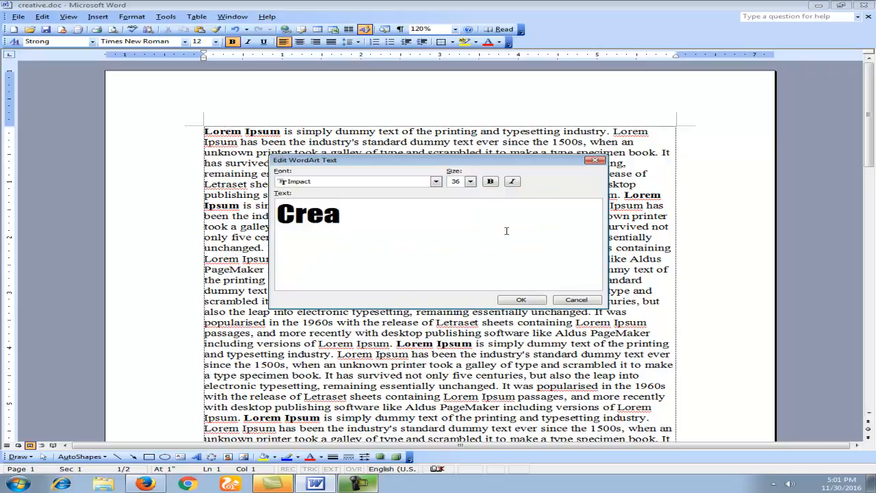
pyautogui.write('tive')
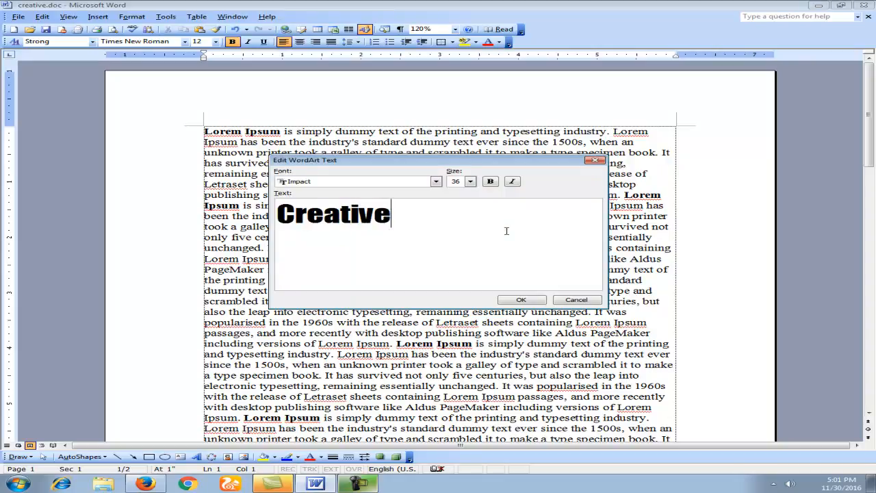
pyautogui.click(522, 300)
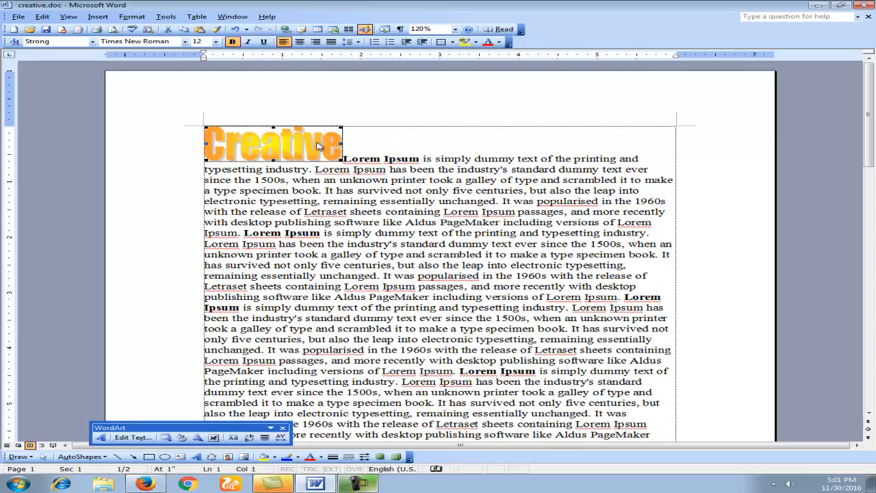
# - Apply Square text wrapping to the Creative WordArt and move it slightly down and right into the text
pyautogui.click(213, 437)
pyautogui.click(248, 368)
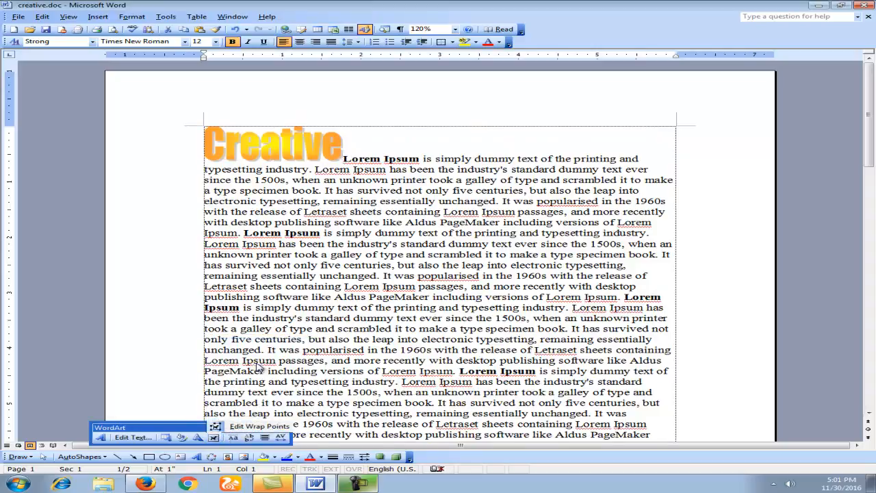
pyautogui.moveTo(267, 158); pyautogui.dragTo(286, 181)
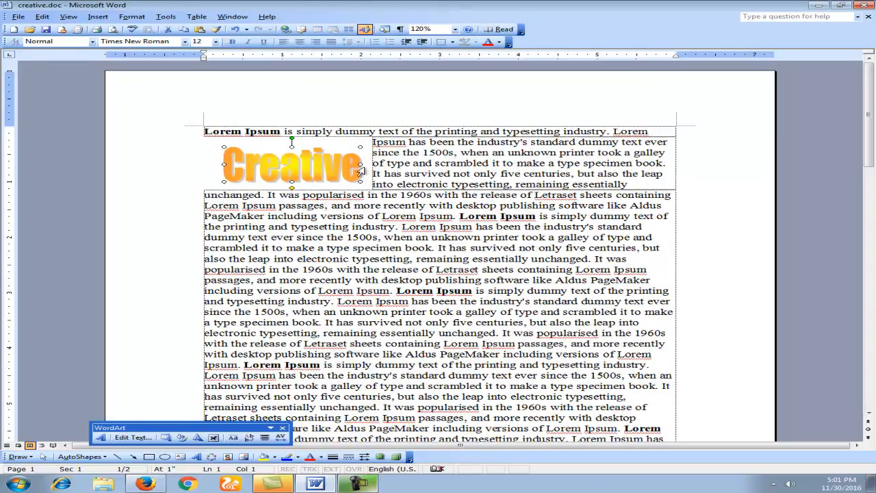
# - Switch the Creative WordArt to Tight text wrapping and shift it slightly to the left within the paragraph
pyautogui.click(213, 436)
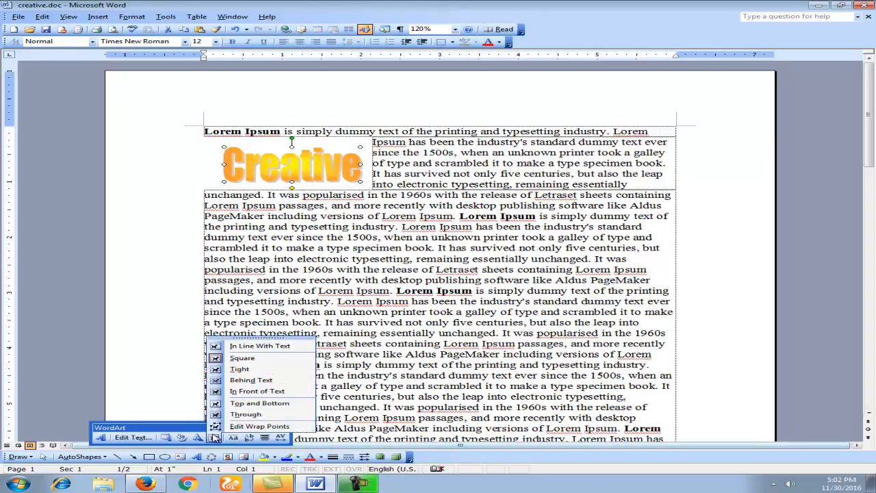
pyautogui.click(246, 374)
pyautogui.moveTo(313, 167); pyautogui.dragTo(484, 227)
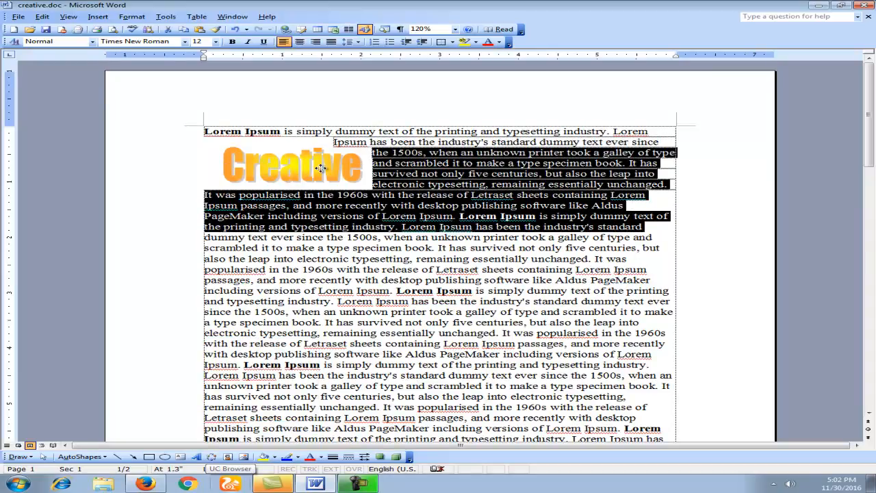
pyautogui.click(321, 169)
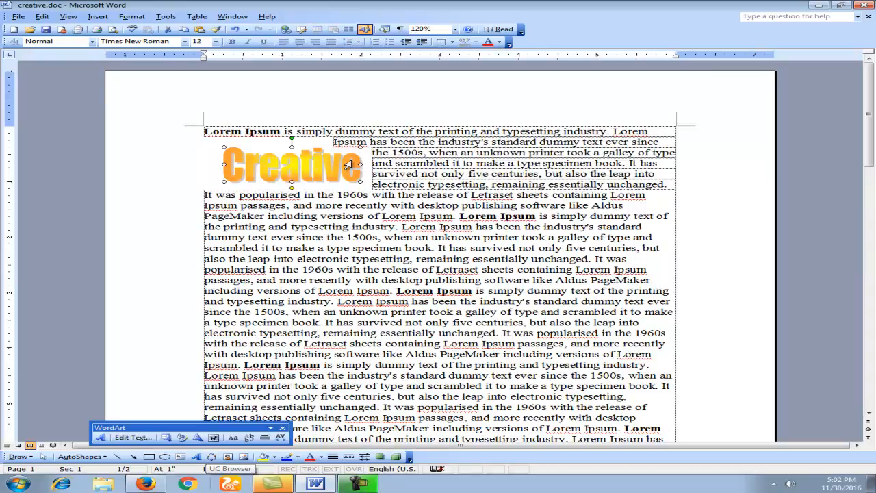
pyautogui.moveTo(347, 164); pyautogui.dragTo(338, 164)
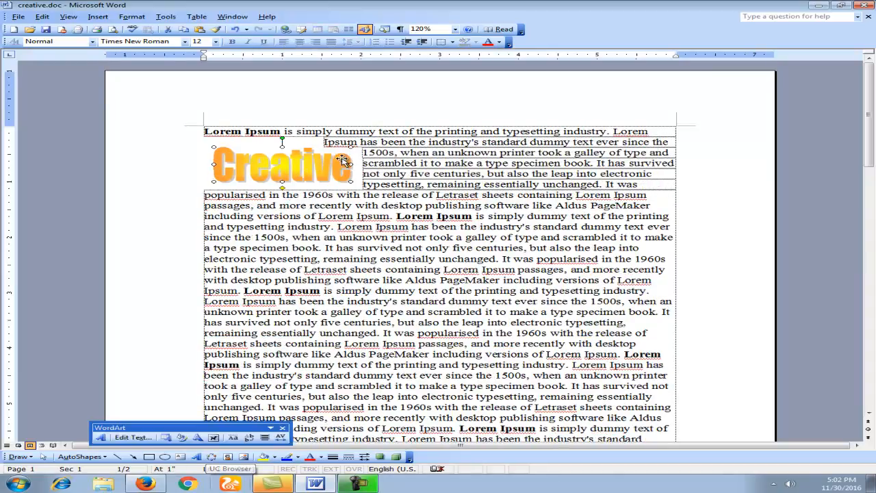
# - Set the Creative WordArt's text wrapping to Top and Bottom
pyautogui.click(218, 435)
pyautogui.click(247, 406)
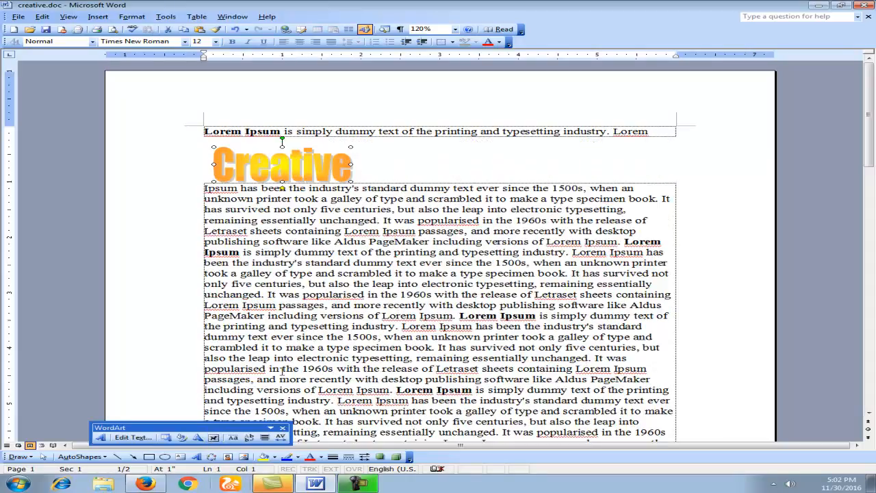
# - Set the Creative WordArt's text wrapping to Behind Text
pyautogui.click(214, 438)
pyautogui.click(246, 375)
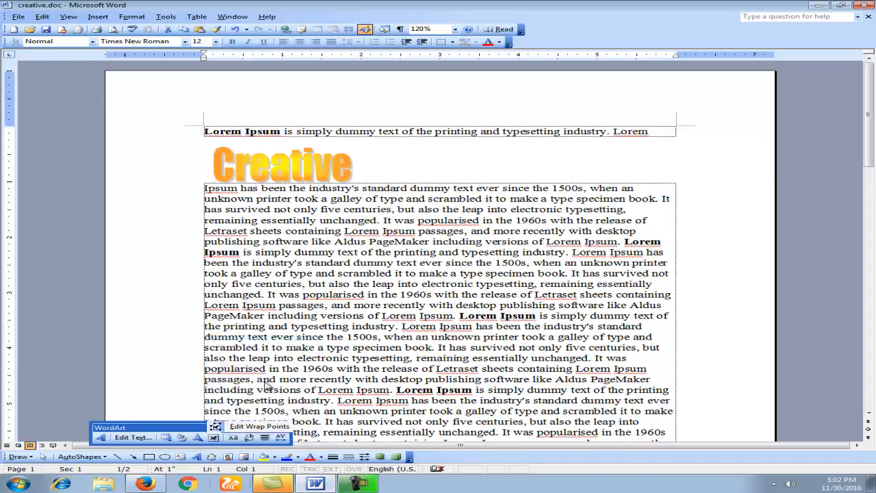
# - Set the Creative WordArt's text wrapping to Square and enlarge it to about 4 inches wide
pyautogui.click(214, 439)
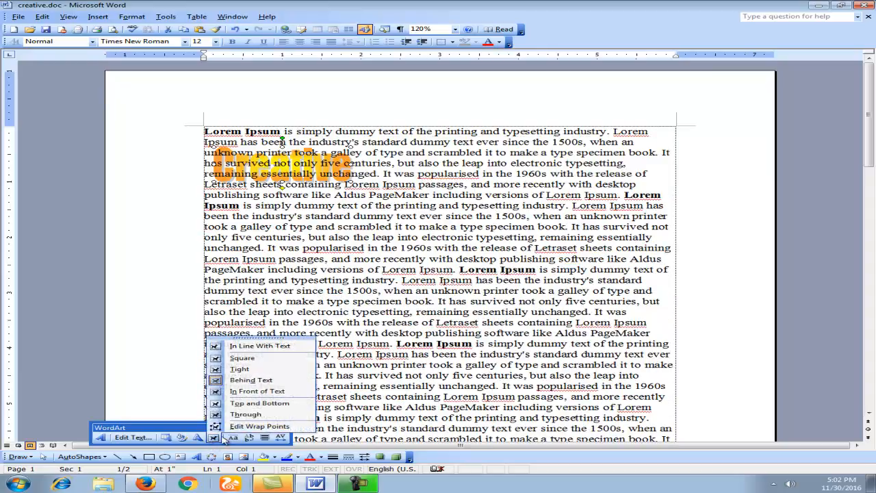
pyautogui.click(254, 357)
pyautogui.moveTo(226, 429); pyautogui.dragTo(363, 400)
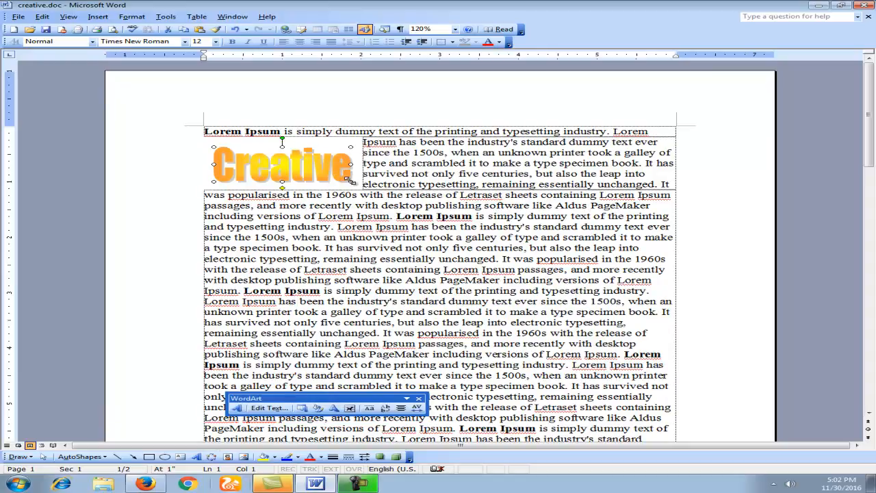
pyautogui.moveTo(531, 194); pyautogui.dragTo(529, 196)
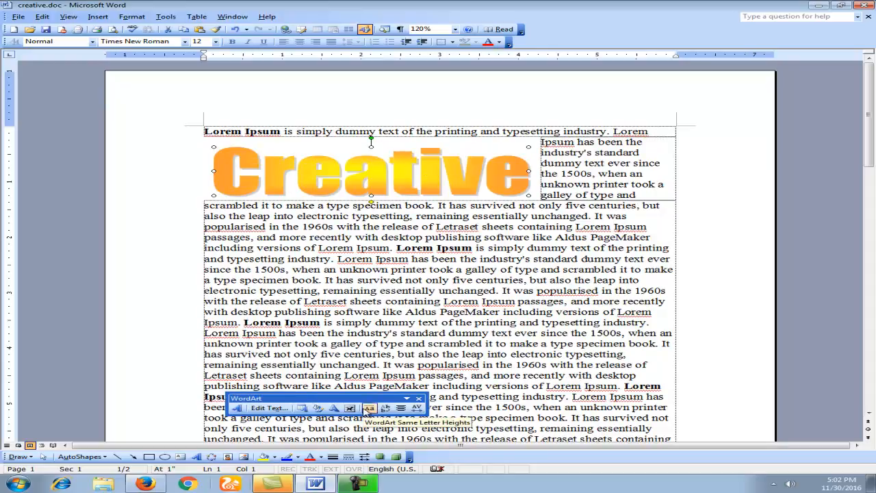
# - Try same letter heights and vertical text on the Creative WordArt, switching each one off again
pyautogui.click(369, 409)
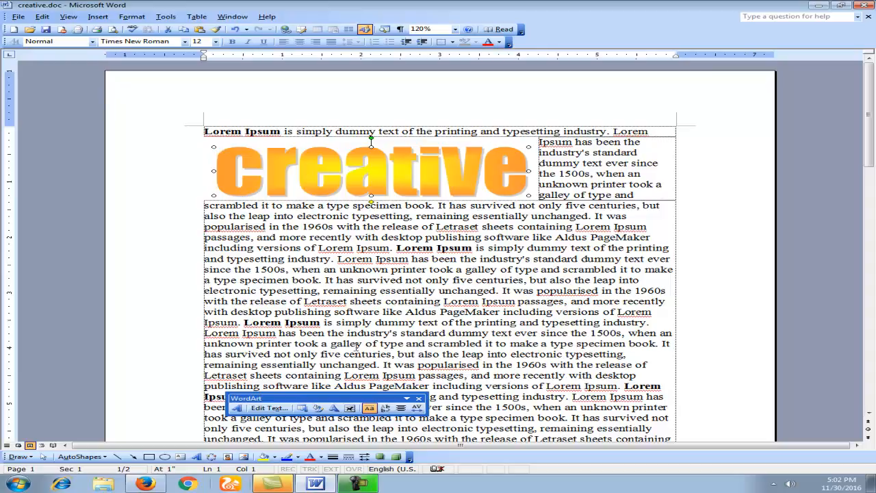
pyautogui.click(370, 408)
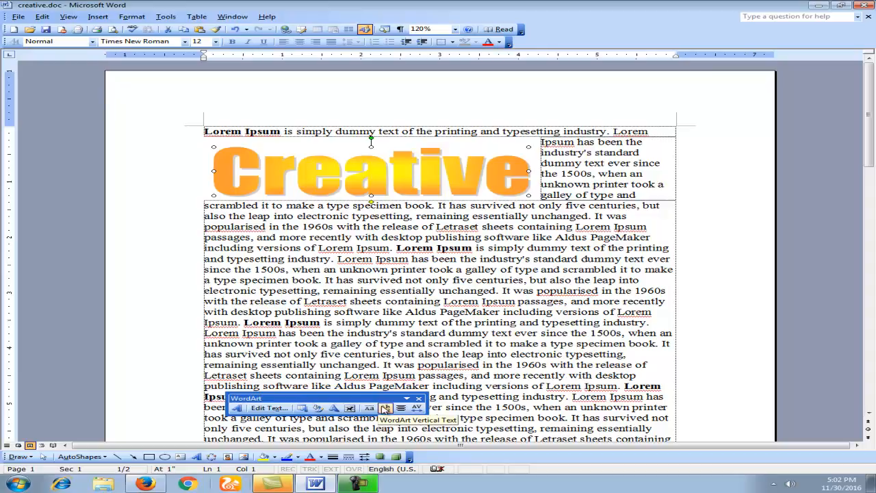
pyautogui.click(385, 408)
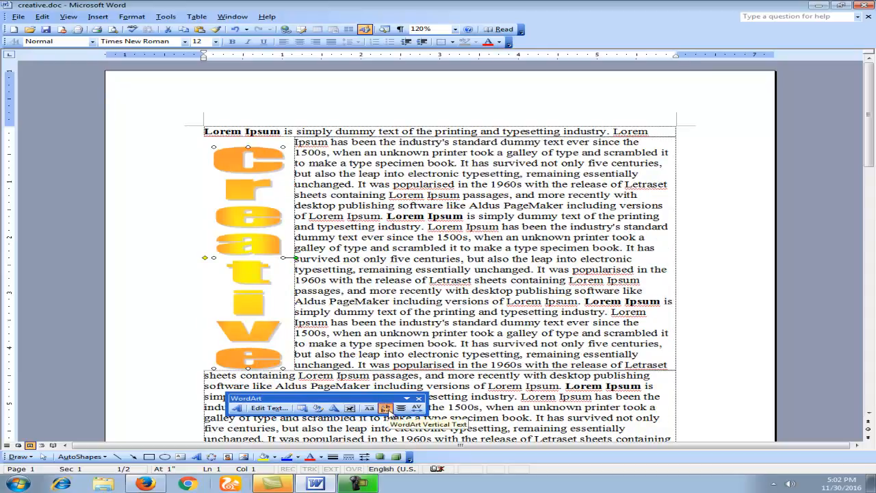
pyautogui.click(385, 408)
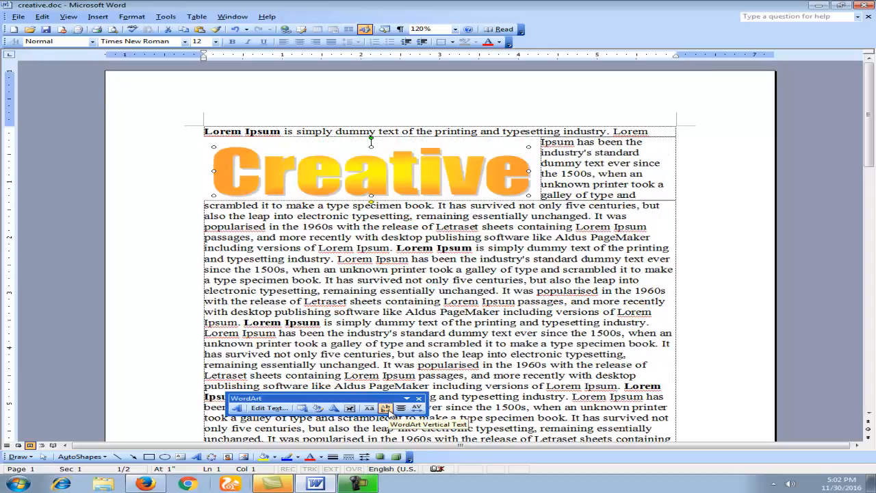
pyautogui.click(385, 409)
pyautogui.click(386, 408)
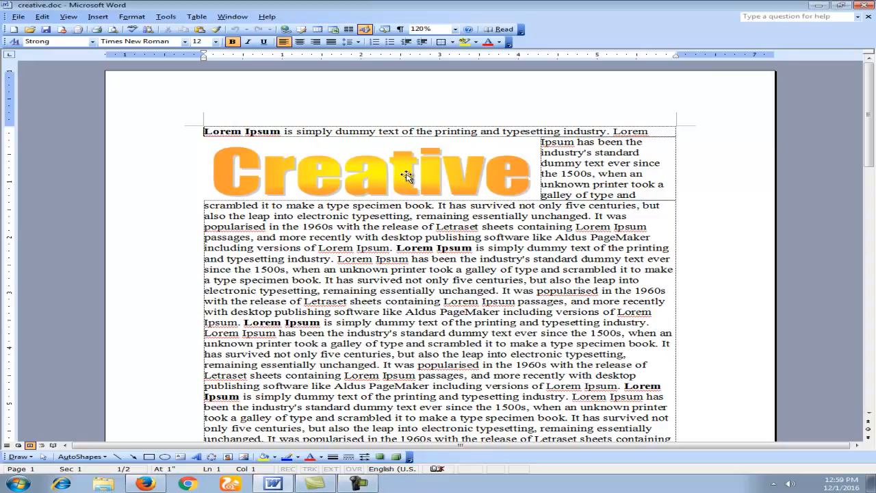
# - Edit the Creative WordArt's text to add several lines of random filler text below the word, starting with "asdfklkajsd"
pyautogui.click(405, 177)
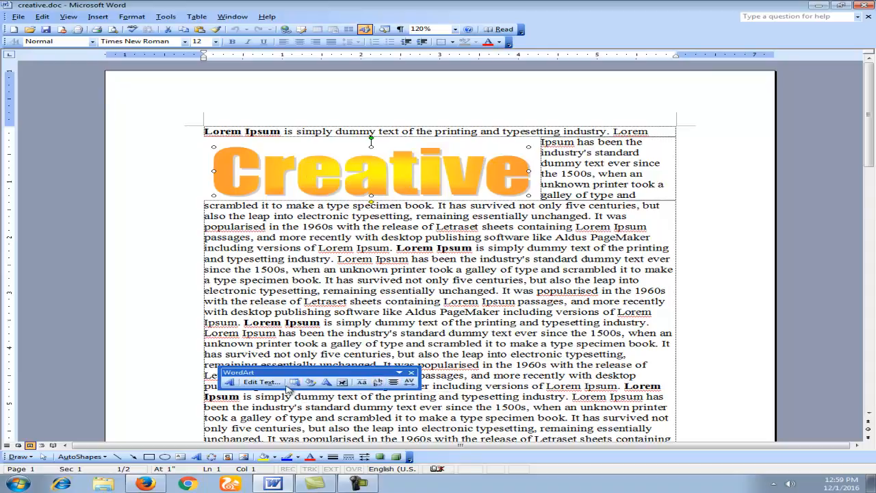
pyautogui.click(262, 382)
pyautogui.click(437, 210)
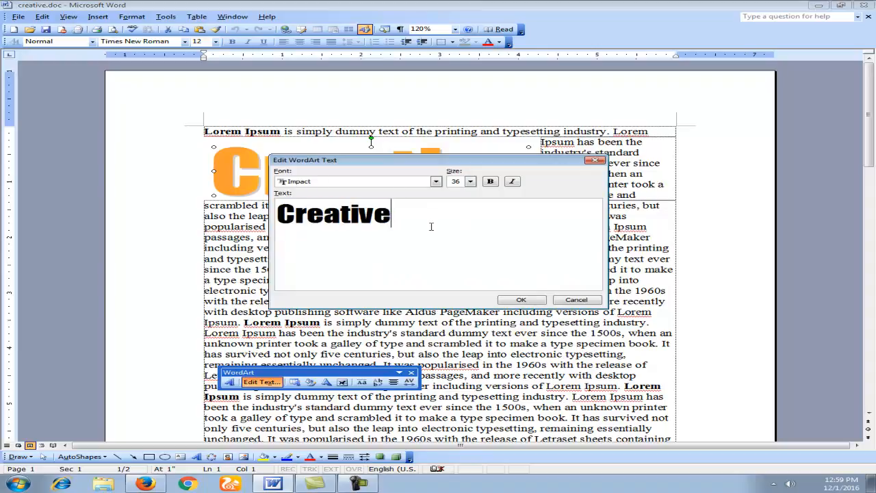
pyautogui.write('asdfklkajsd')
pyautogui.press('Return')
pyautogui.write('d lkfj')
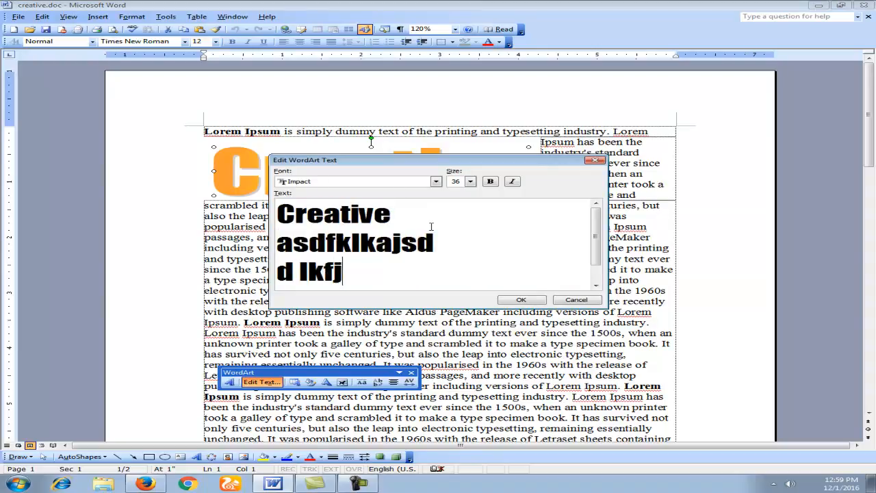
pyautogui.write('lasdkjf alskdj asdkjf')
pyautogui.press('Return')
pyautogui.write('sda kfjsdj f')
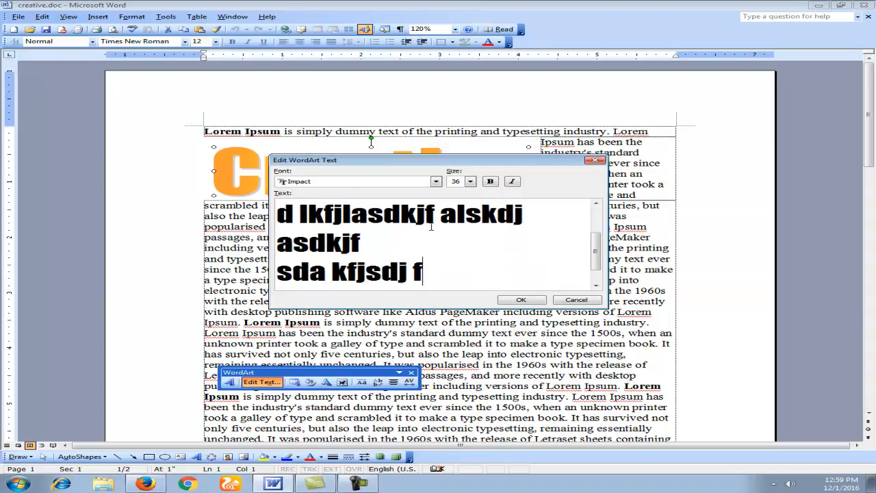
pyautogui.write(';laksjd lsdjf a dsfj;lasjdf ;laj')
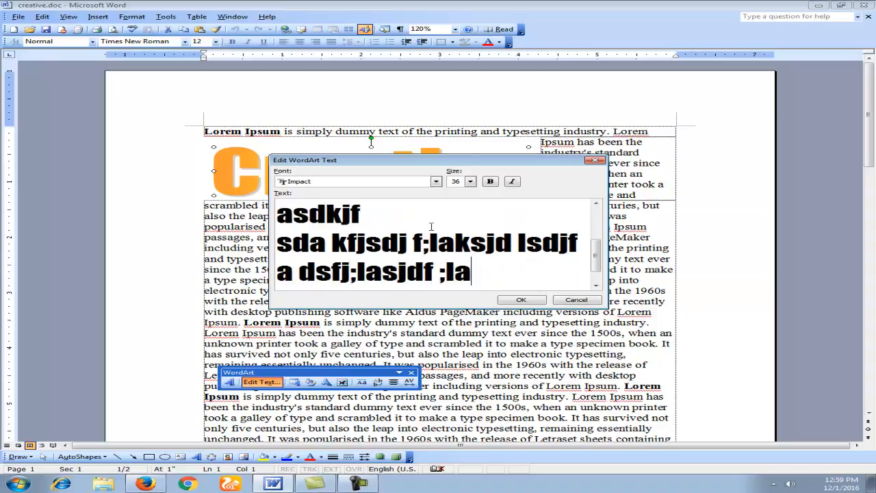
pyautogui.click(522, 300)
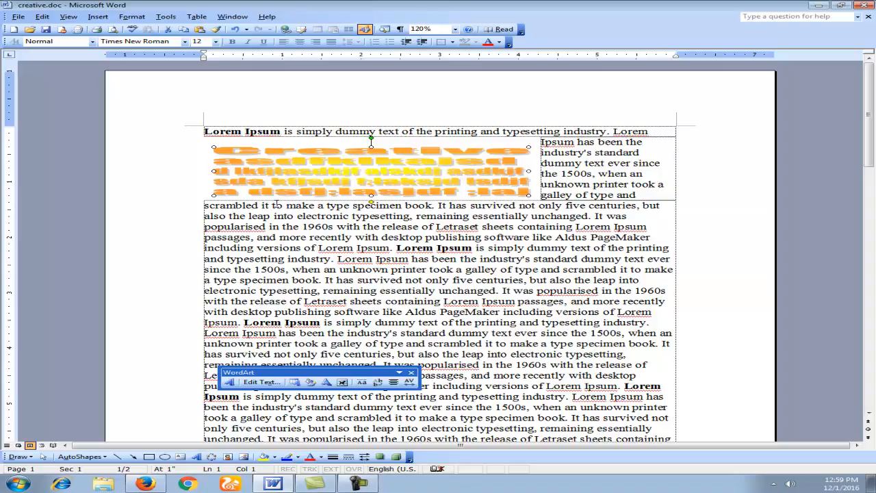
# - Try Left Align, Center and Right Align in turn on the multi-line WordArt
pyautogui.click(396, 381)
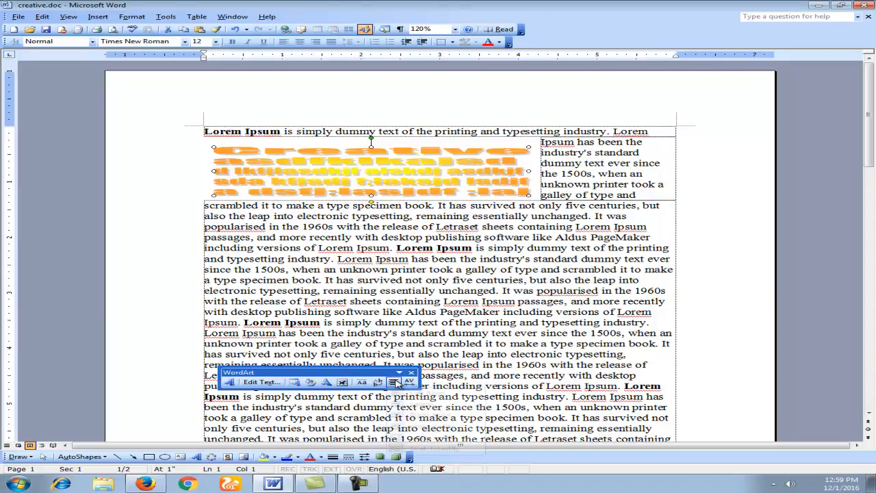
pyautogui.click(404, 395)
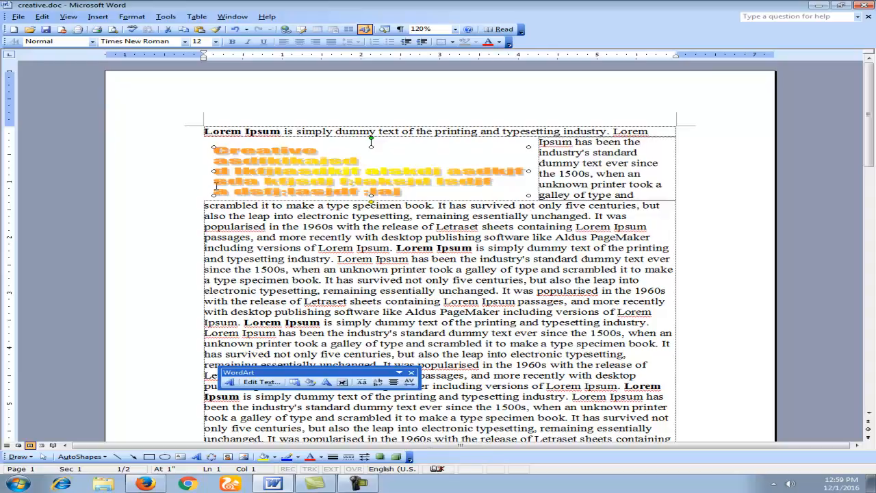
pyautogui.click(395, 382)
pyautogui.click(420, 403)
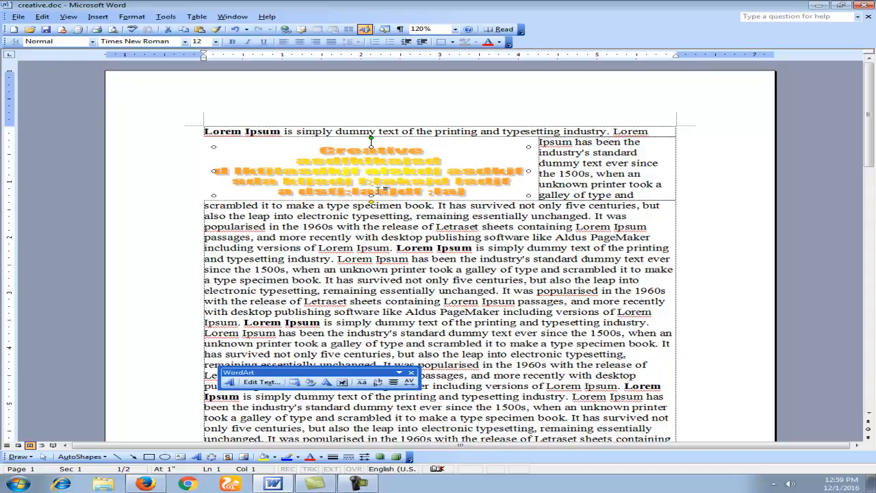
pyautogui.click(395, 382)
pyautogui.click(440, 415)
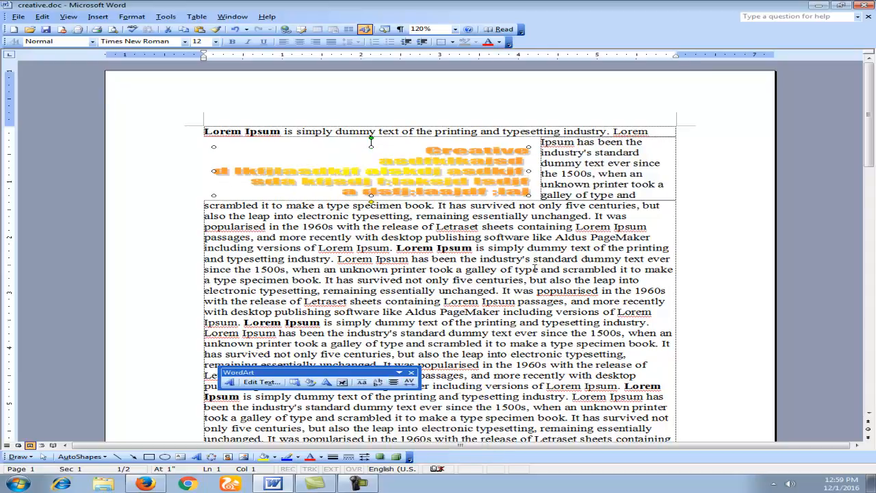
# - Try Word Justify and Letter Justify in turn on the multi-line WordArt
pyautogui.click(395, 382)
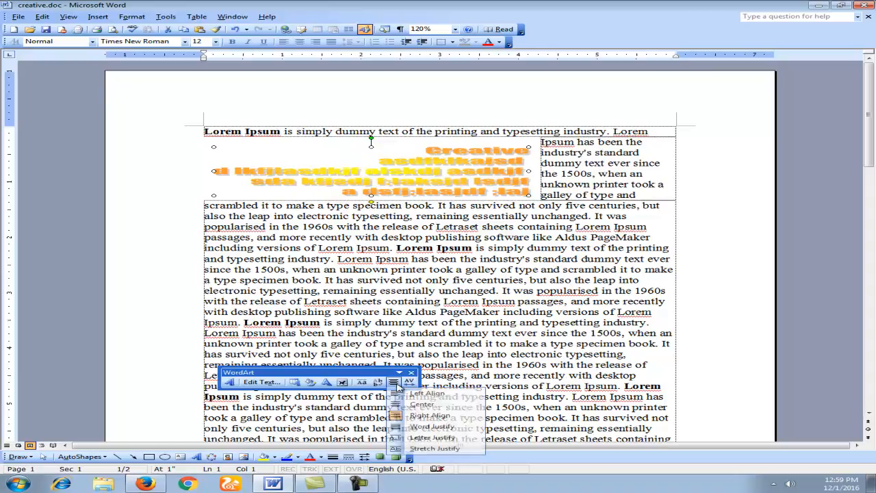
pyautogui.click(435, 426)
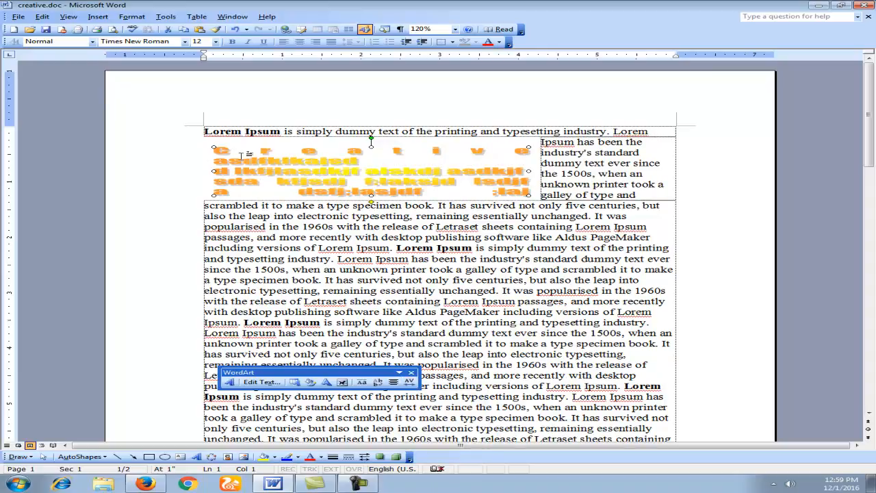
pyautogui.click(394, 382)
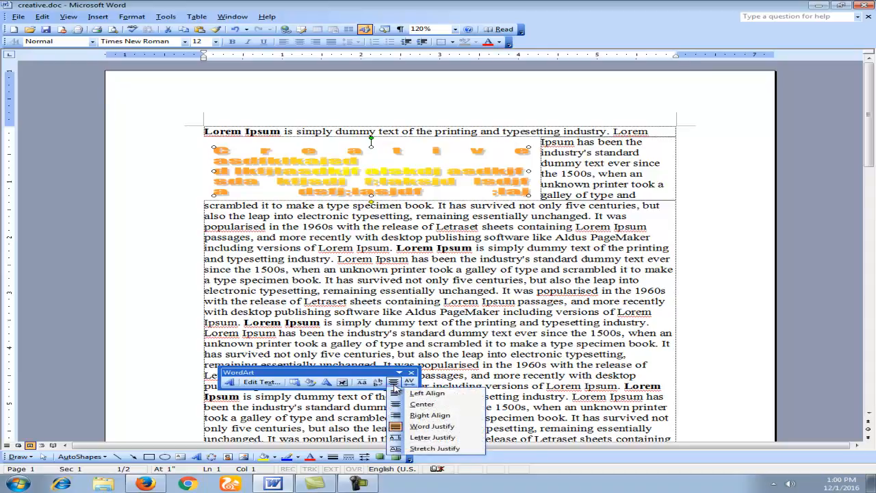
pyautogui.click(430, 439)
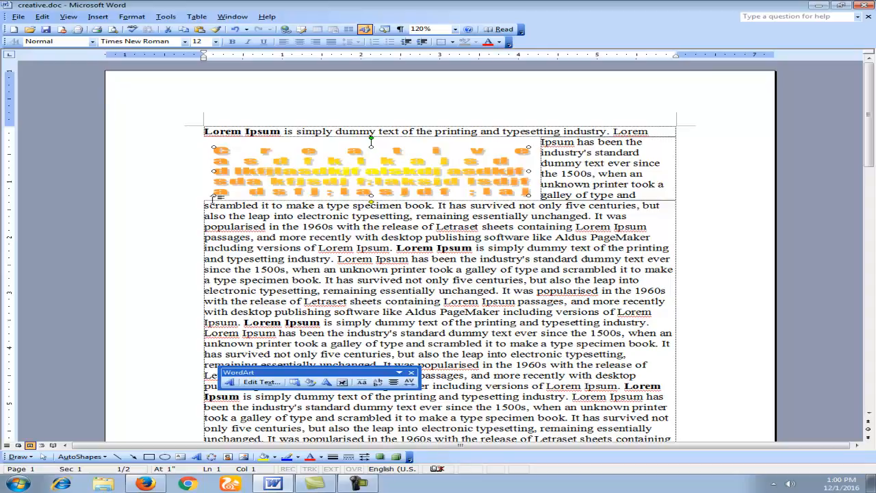
# - Set the multi-line WordArt's alignment to Stretch Justify
pyautogui.click(393, 382)
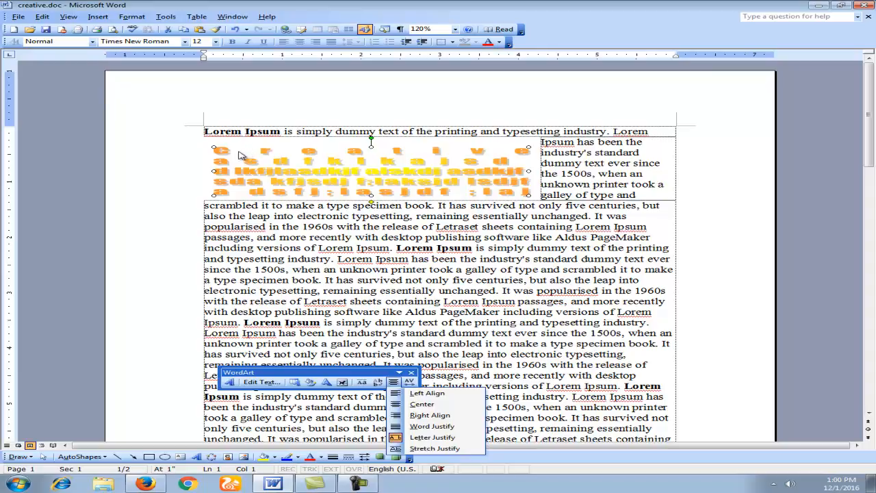
pyautogui.click(435, 449)
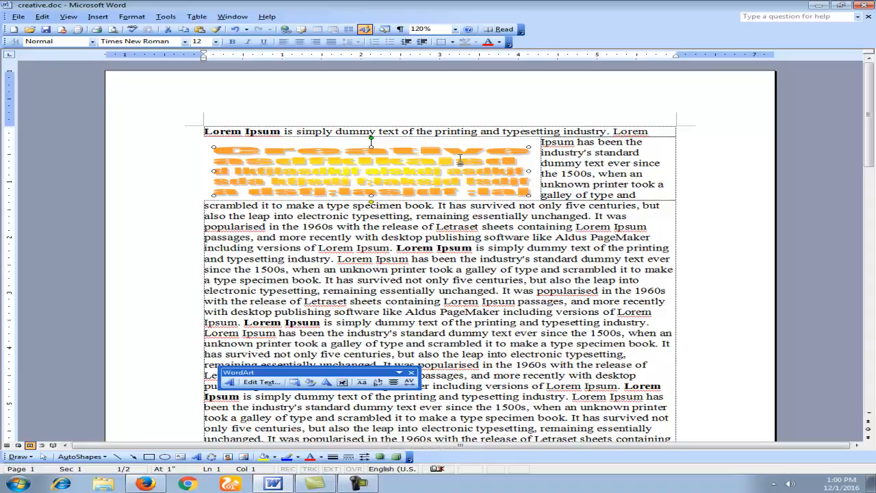
pyautogui.click(393, 382)
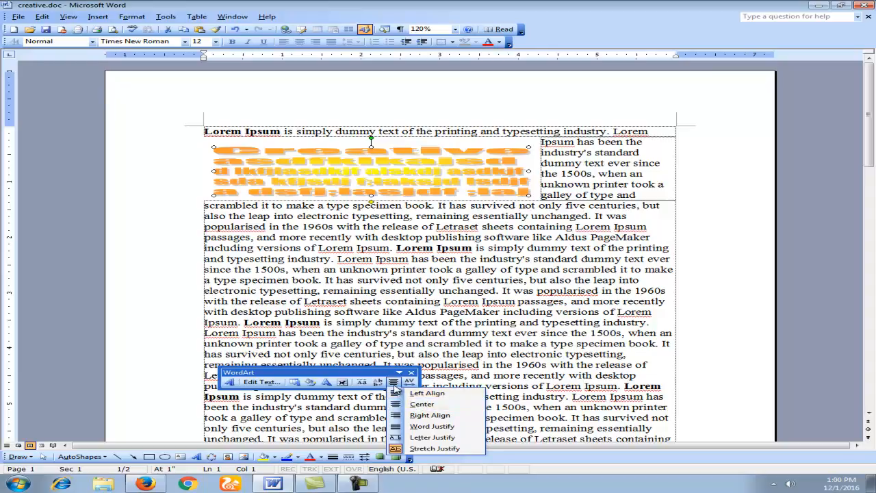
pyautogui.click(395, 384)
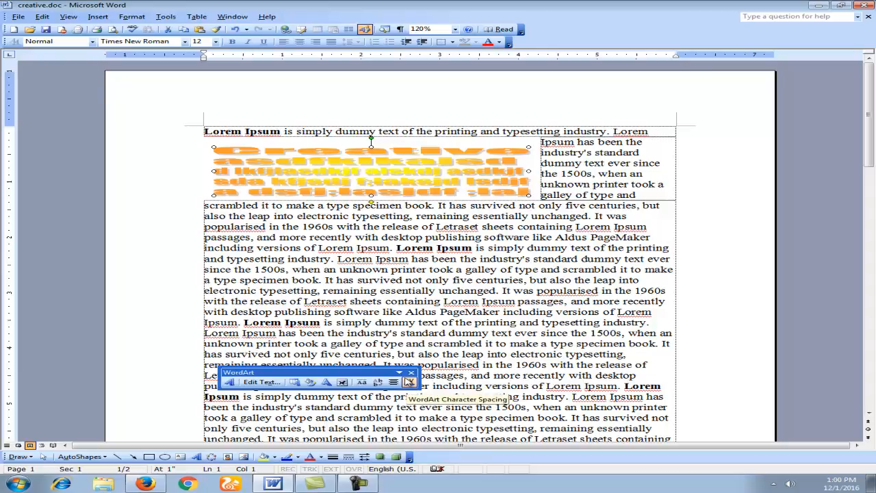
# - Try Very Tight and Tight character spacing on the WordArt, and return it to Normal
pyautogui.click(409, 382)
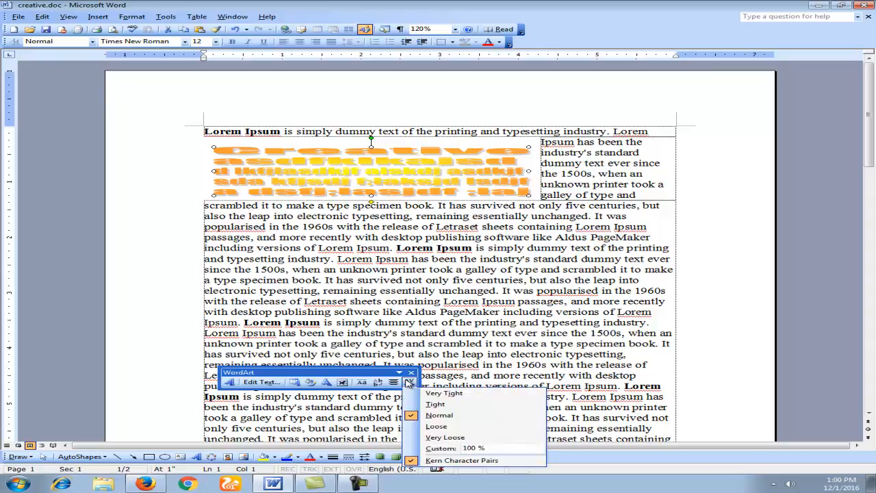
pyautogui.click(435, 394)
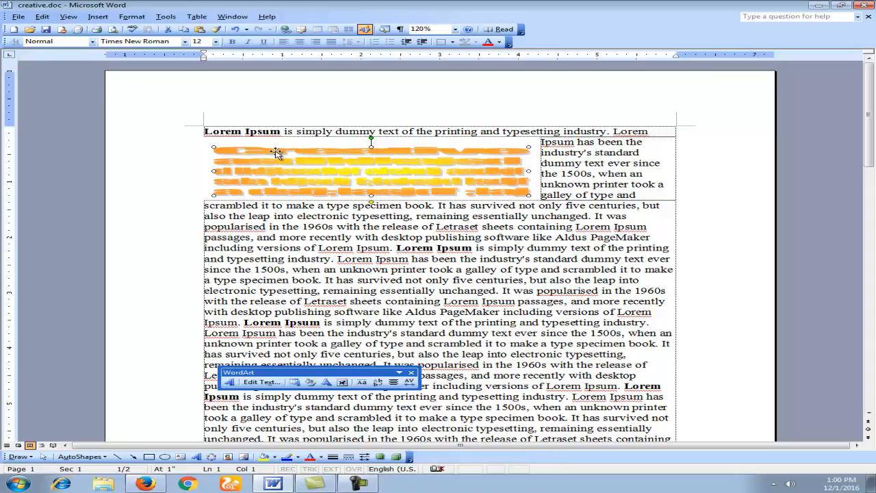
pyautogui.click(408, 382)
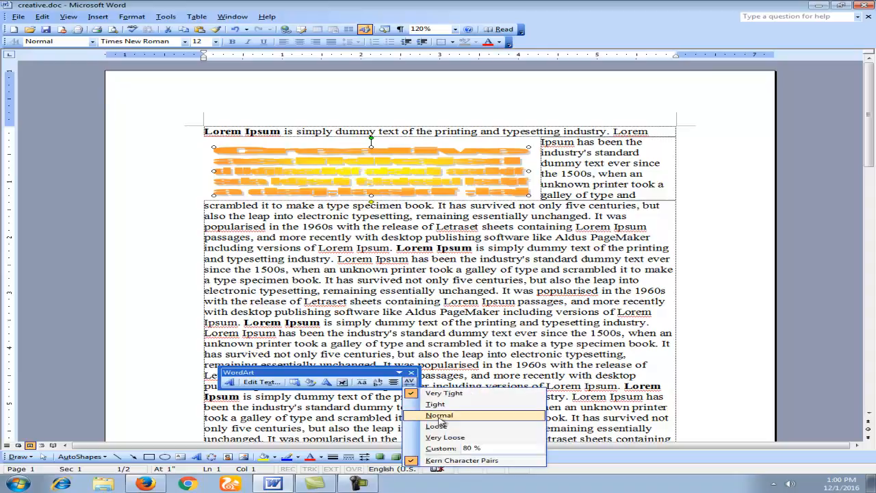
pyautogui.click(443, 413)
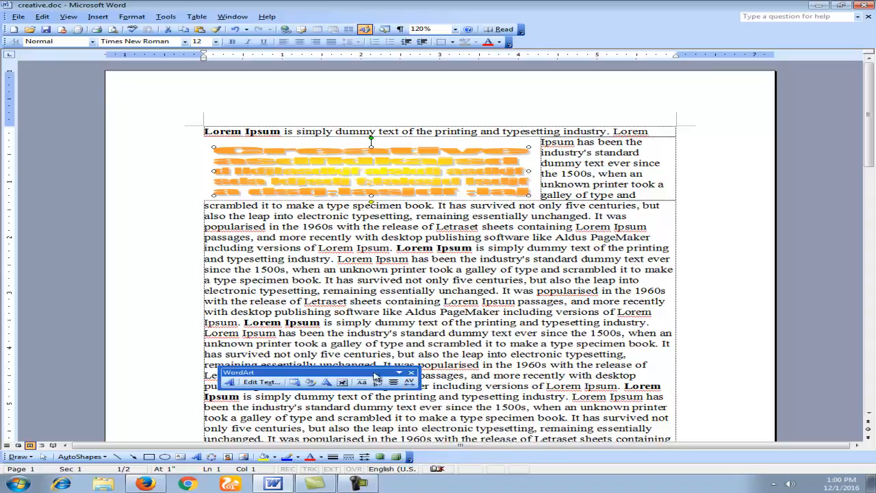
pyautogui.click(409, 381)
pyautogui.click(439, 415)
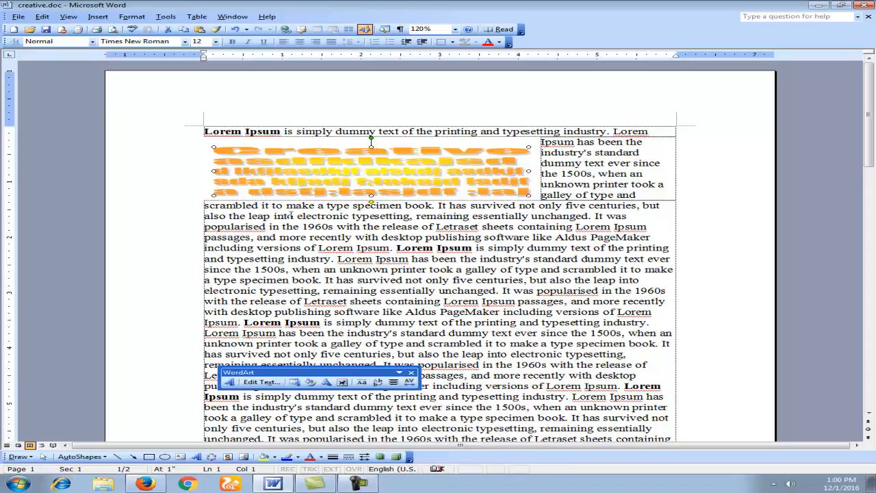
# - Try Loose and Very Loose character spacing in turn on the WordArt
pyautogui.click(410, 382)
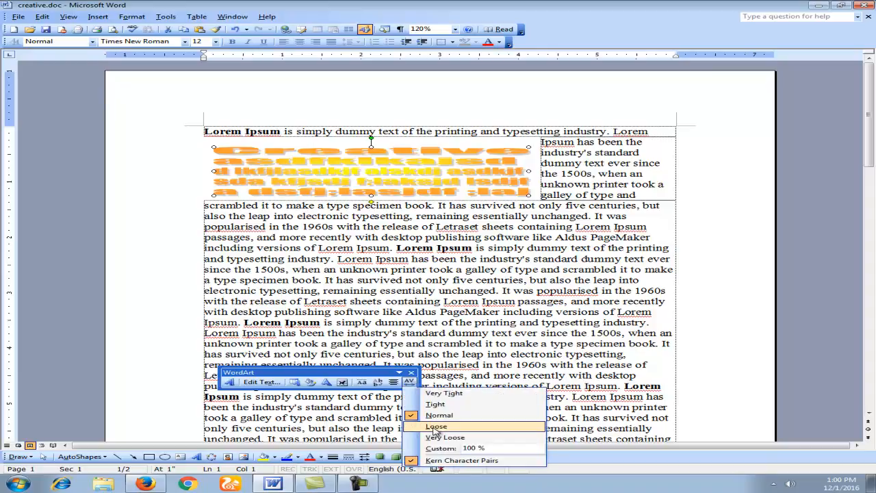
pyautogui.click(455, 459)
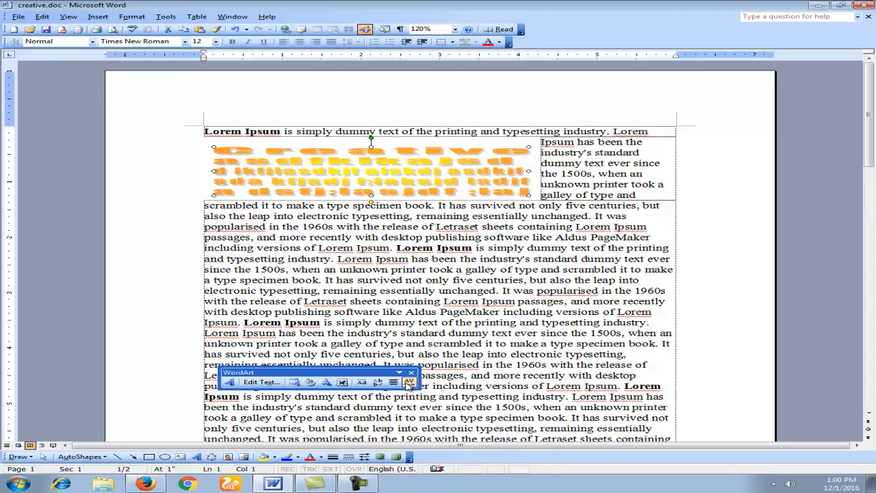
pyautogui.click(410, 383)
pyautogui.click(447, 438)
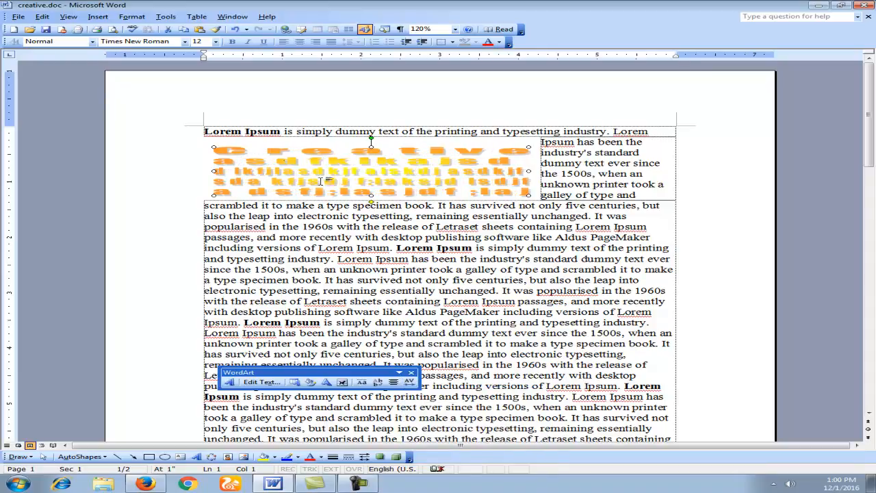
# - Set the WordArt's character spacing to a custom value of 300%
pyautogui.click(410, 382)
pyautogui.click(455, 448)
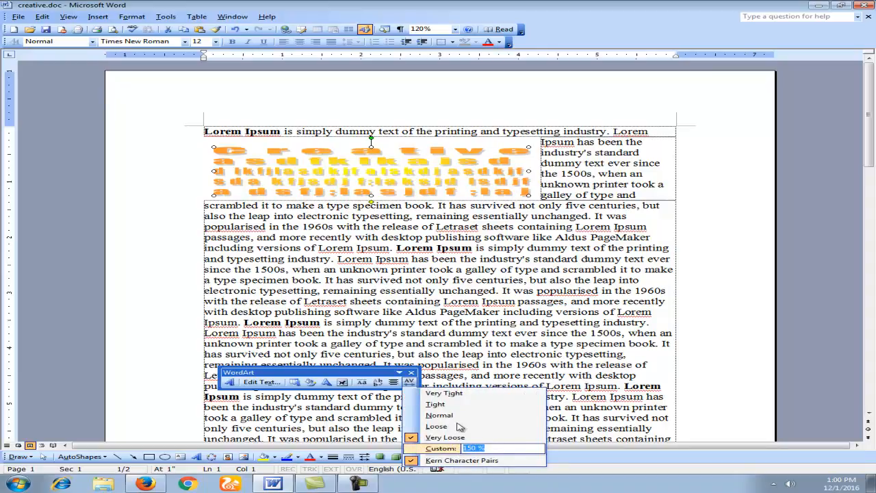
pyautogui.write('300')
pyautogui.press('Return')
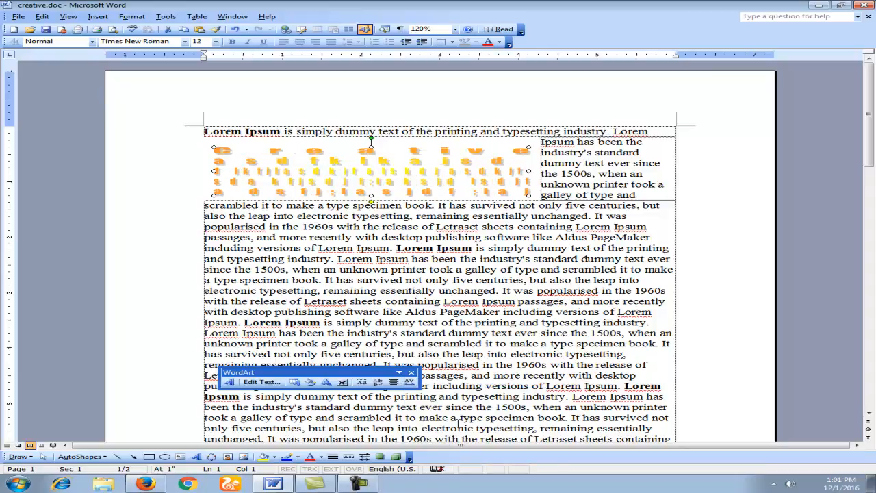